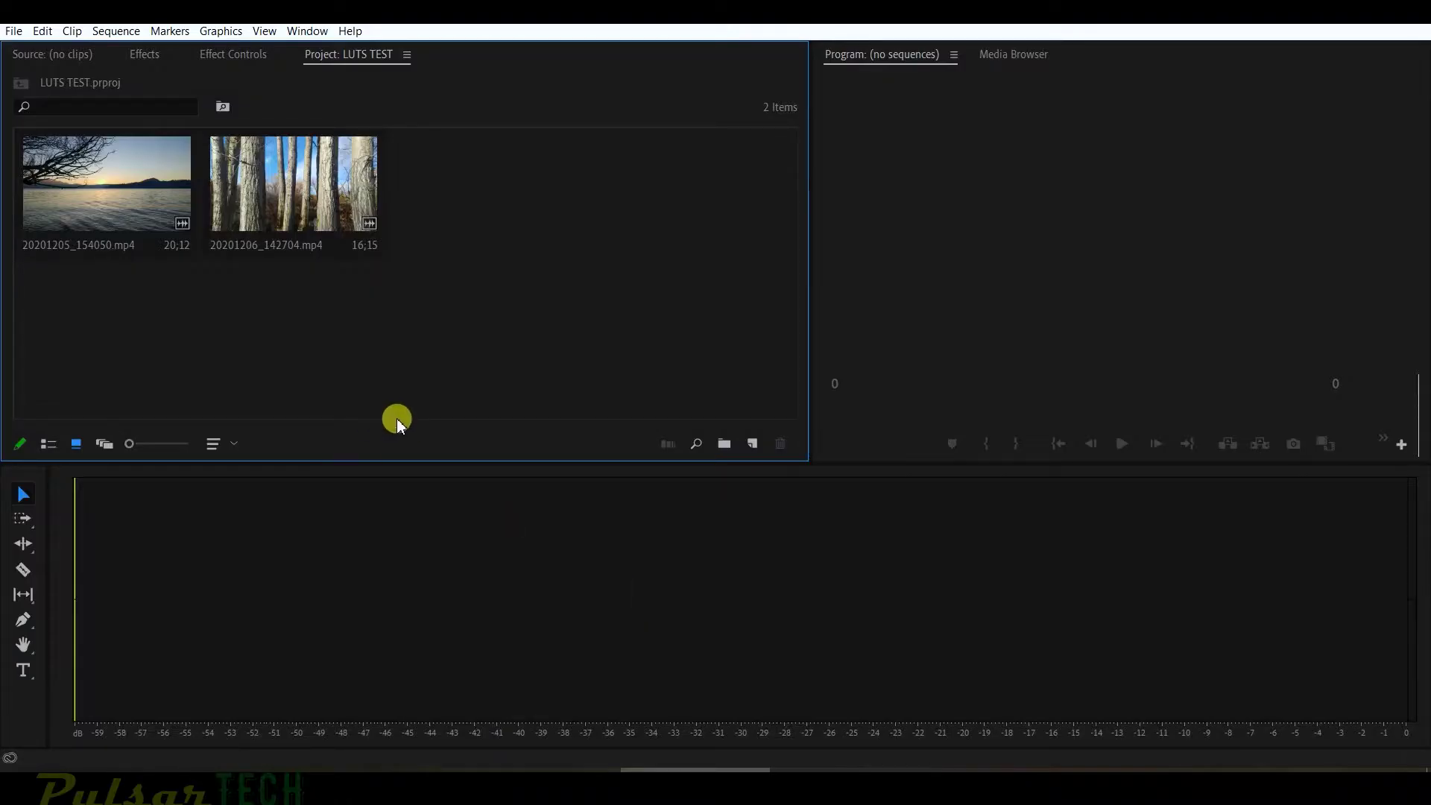
Step: Narrow the Project panel, preview the trees and lake clips, then drop the lake clip onto the timeline
left_click_drag(808, 212, 714, 217)
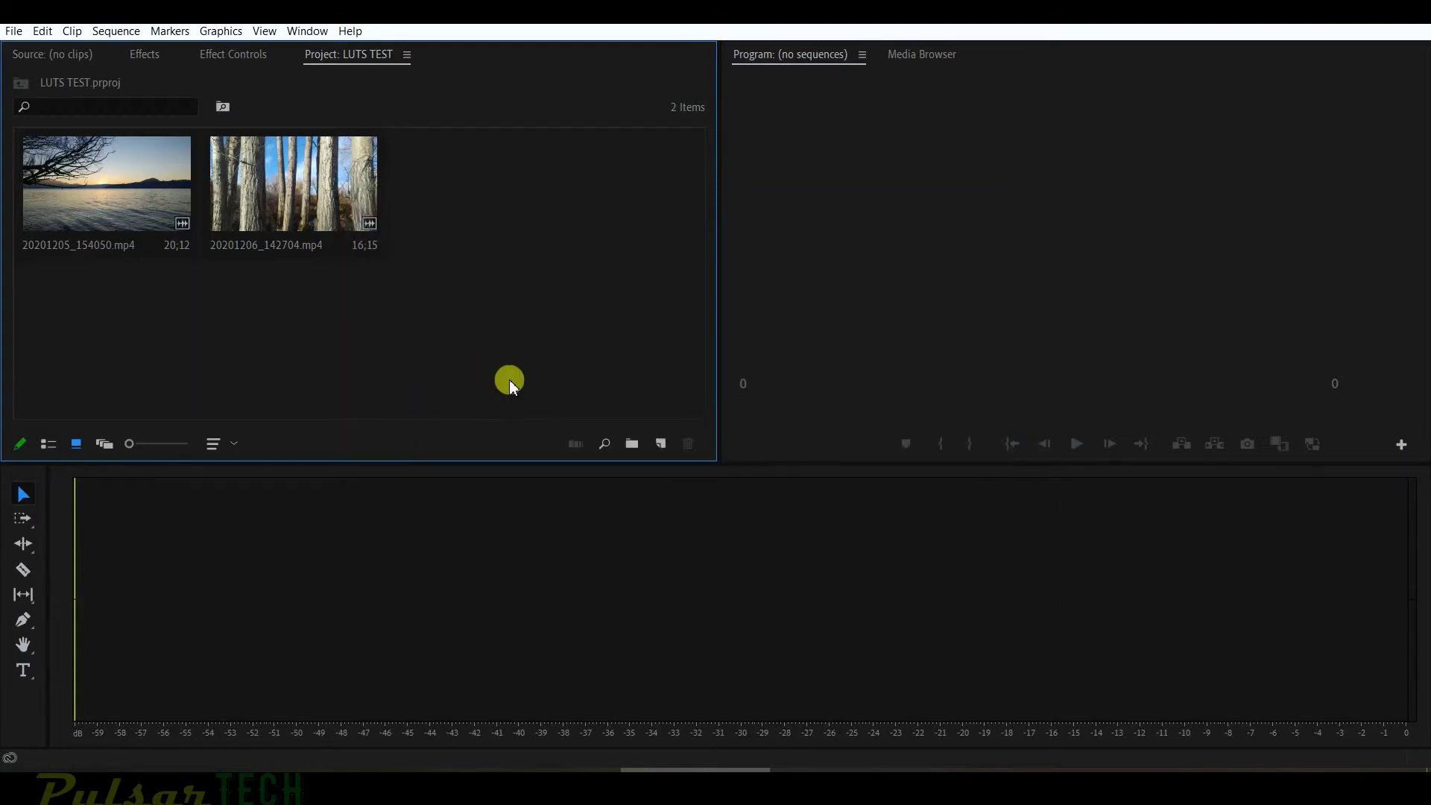
left_click(309, 190)
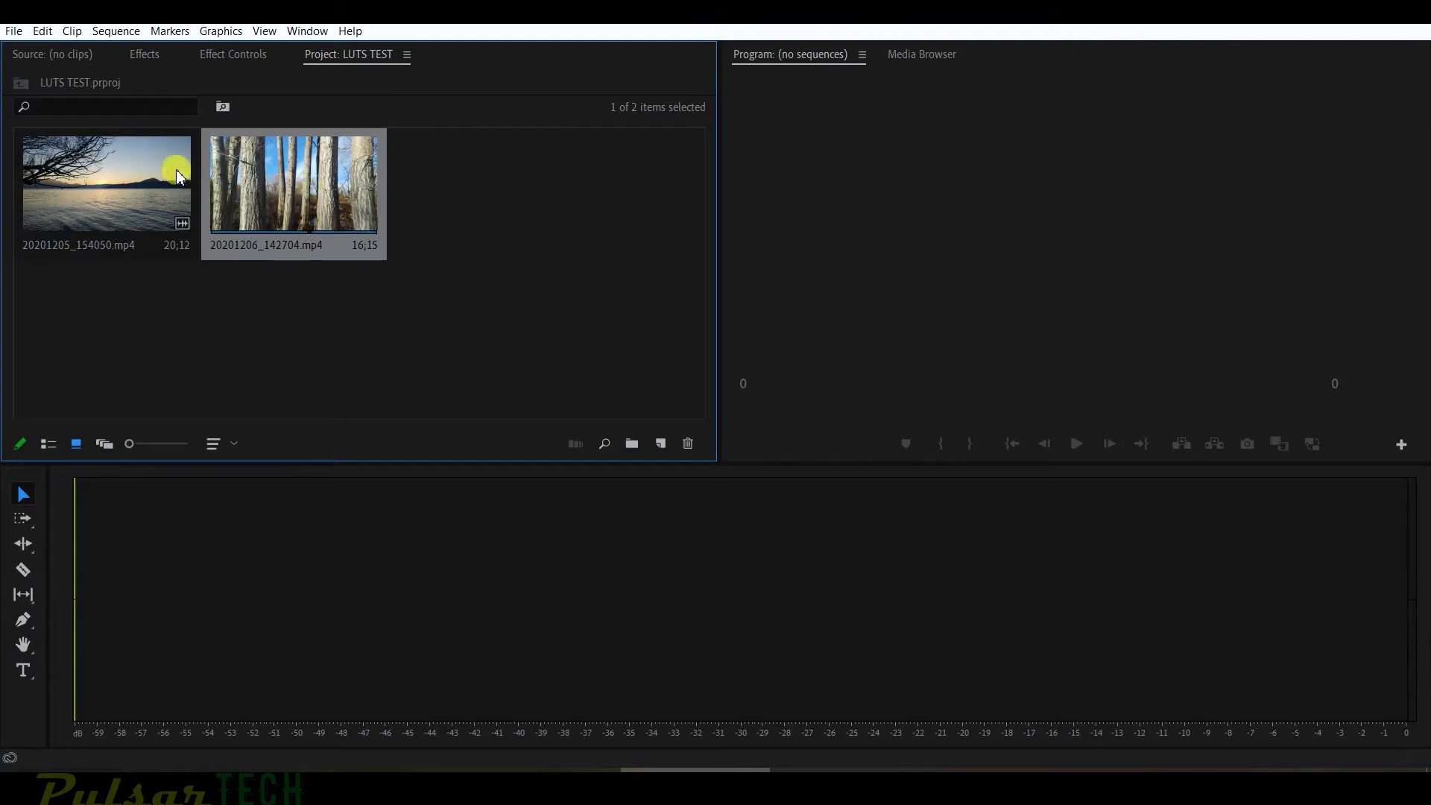
left_click(108, 183)
left_click(317, 192)
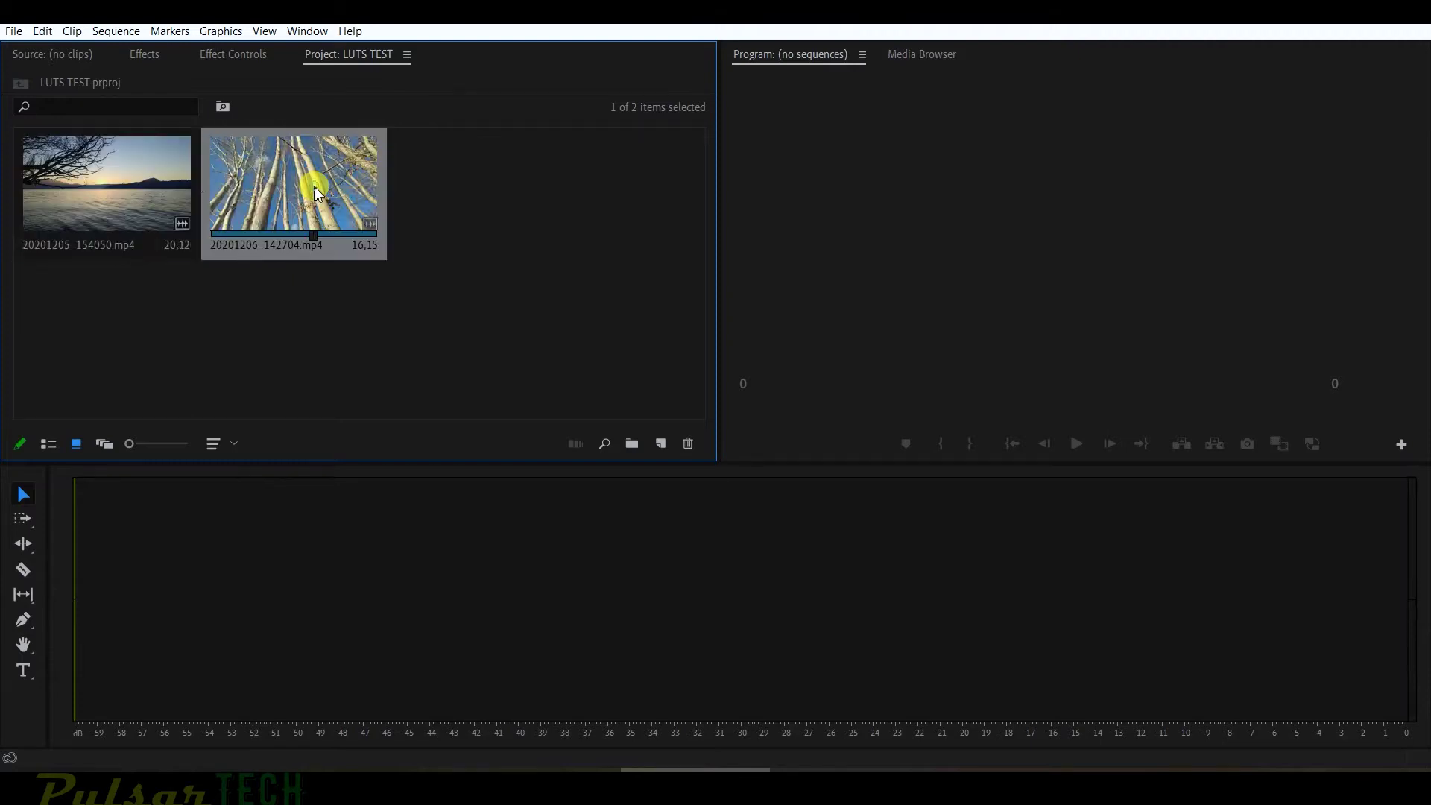
left_click(448, 177)
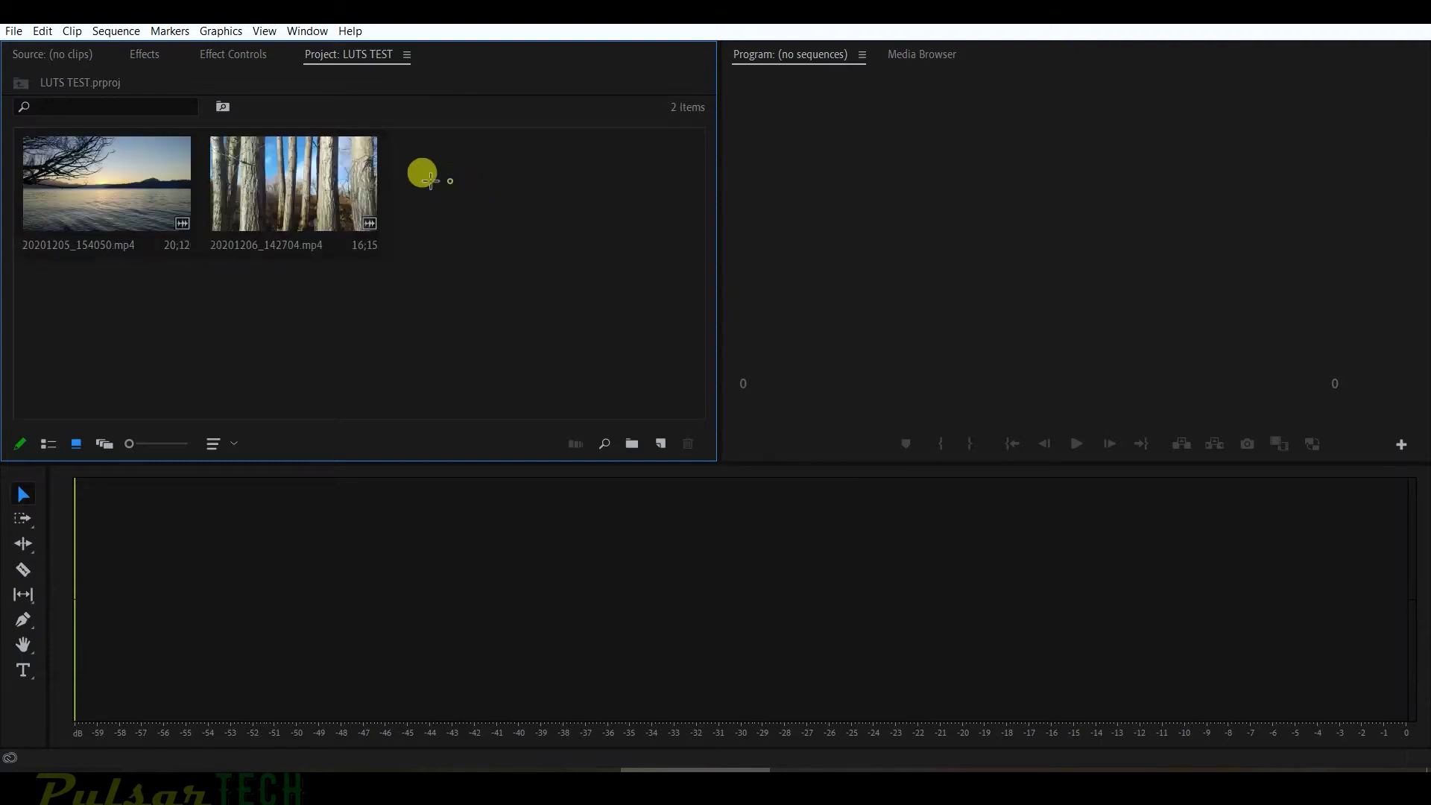
left_click_drag(32, 197, 495, 623)
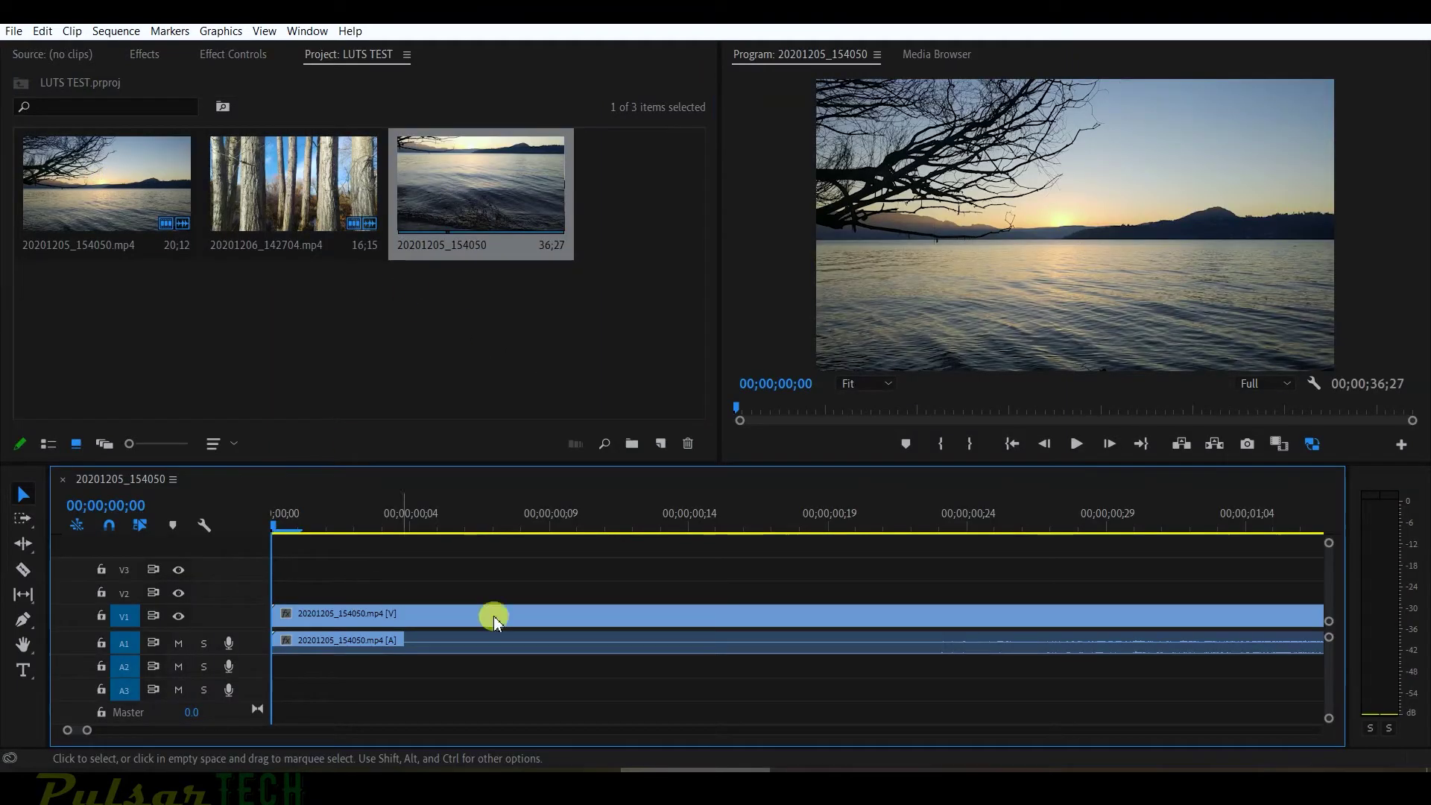
Step: Play the sequence from about 8 seconds in and scrub through the trees clip
scroll(701, 581, "down", 3)
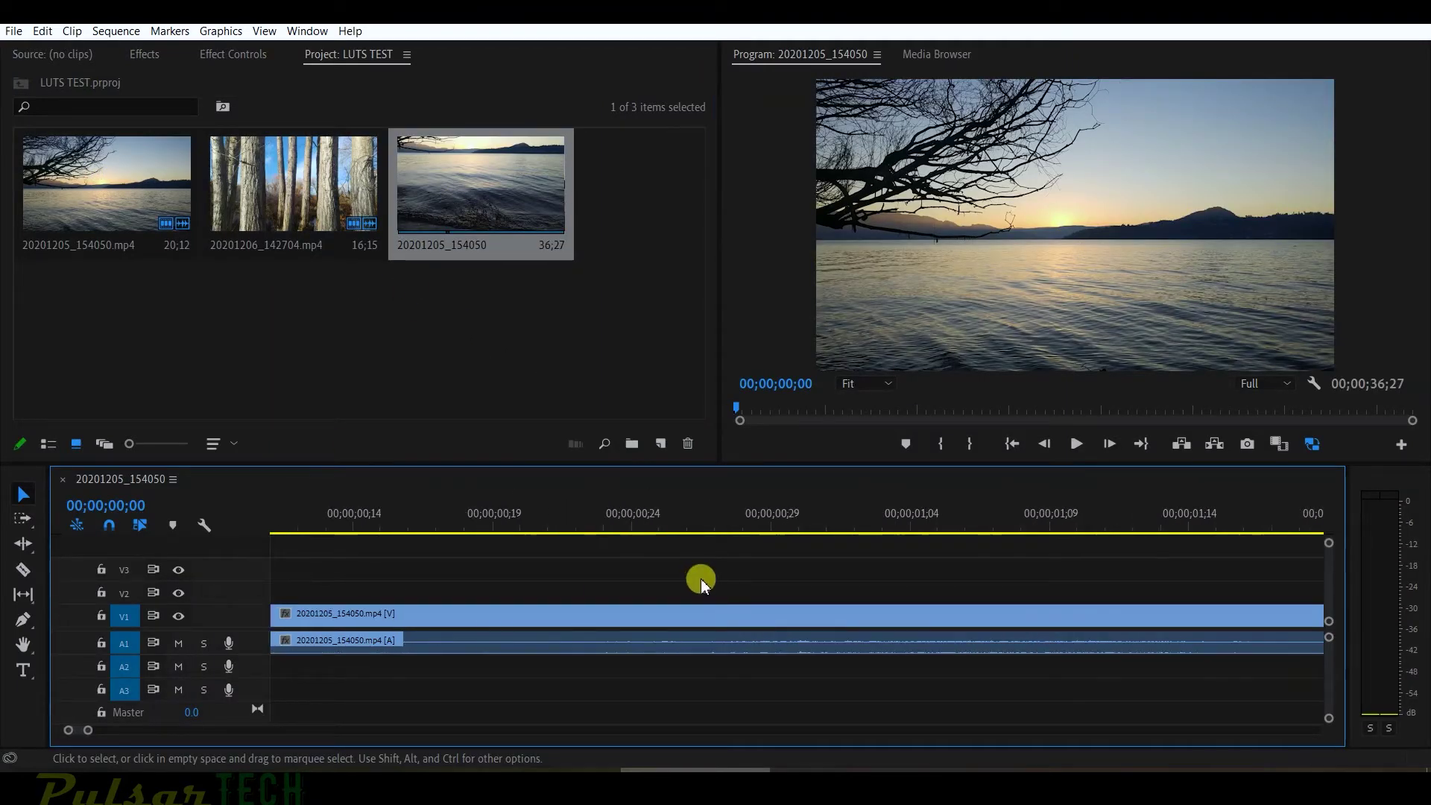
scroll(329, 549, "down", 5)
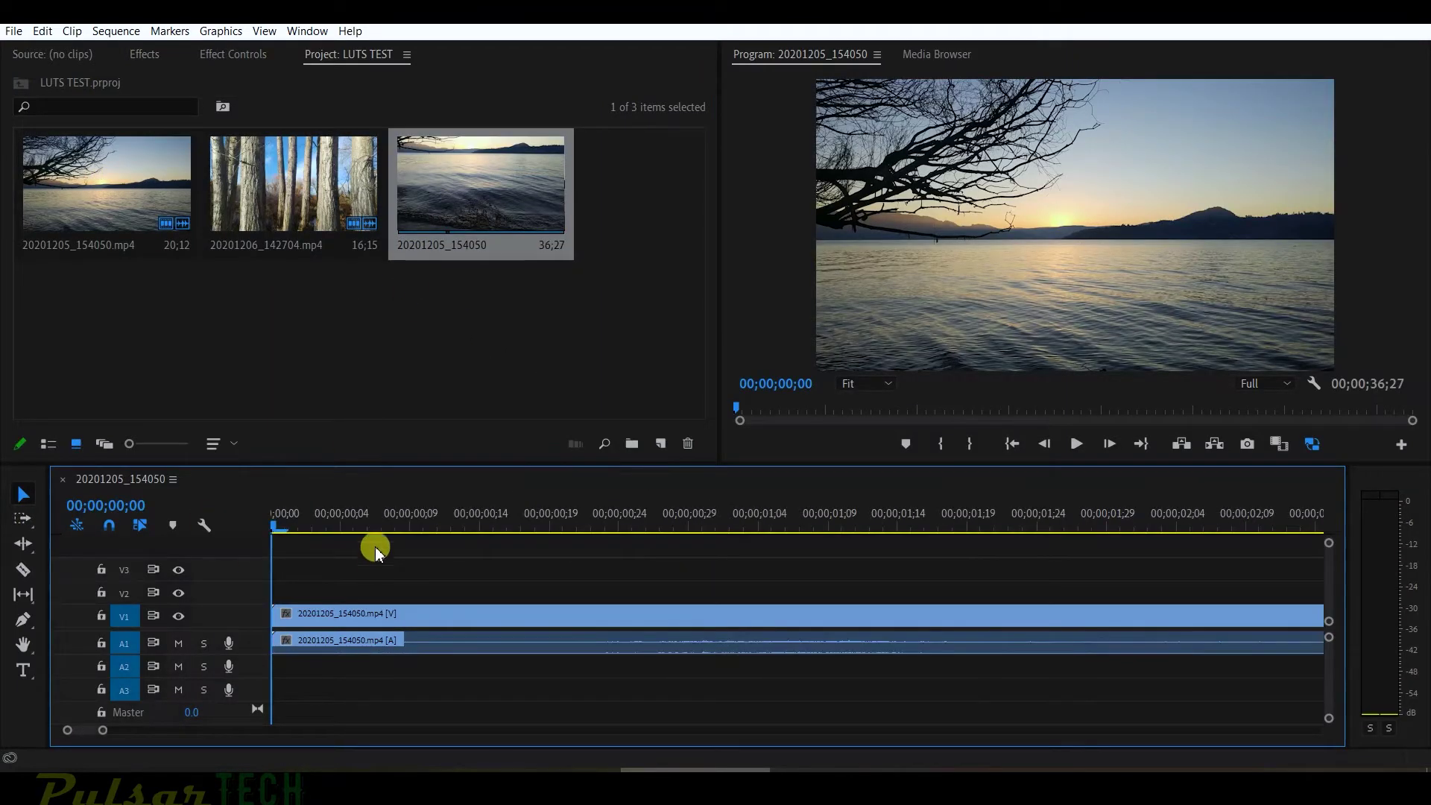
scroll(502, 568, "down", 5)
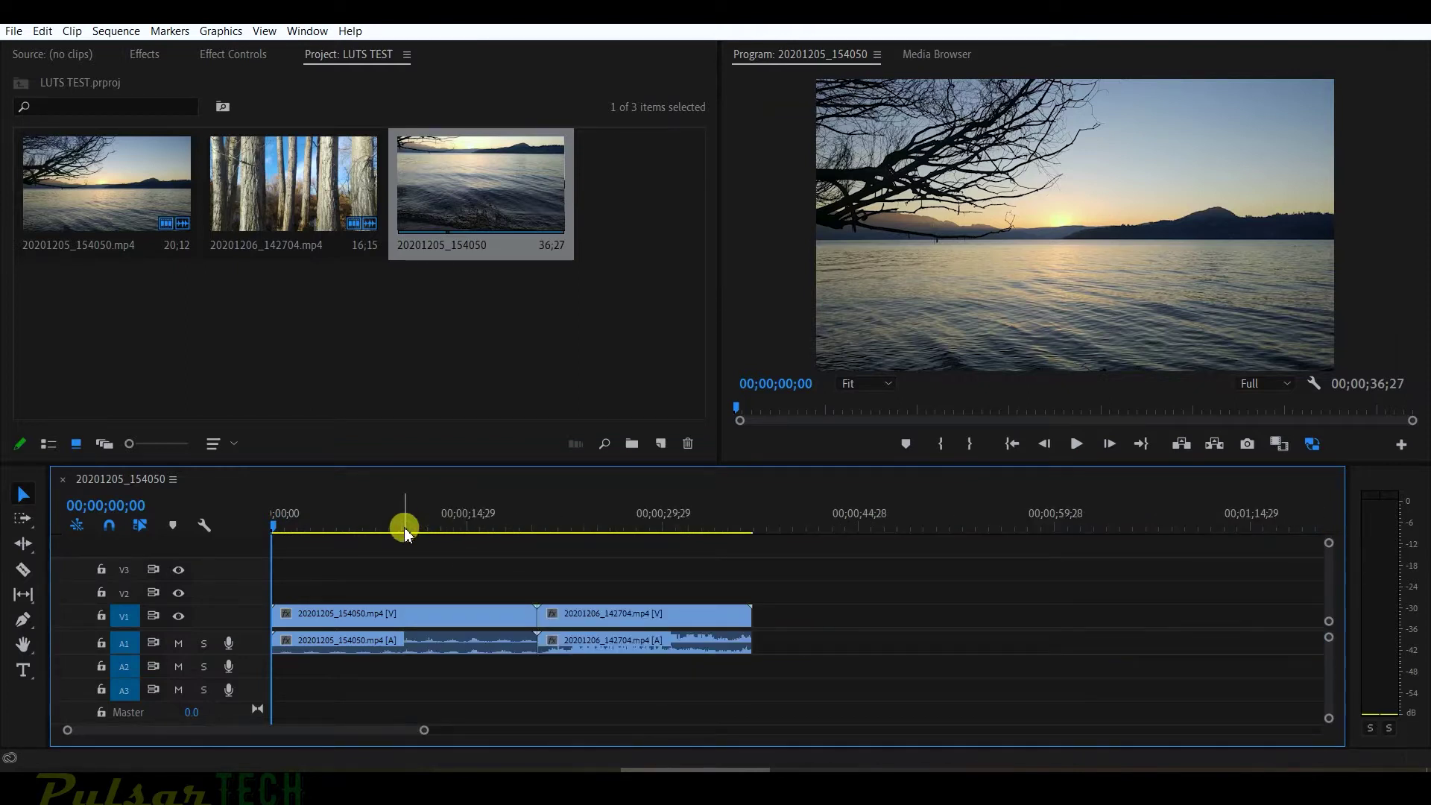
left_click(380, 523)
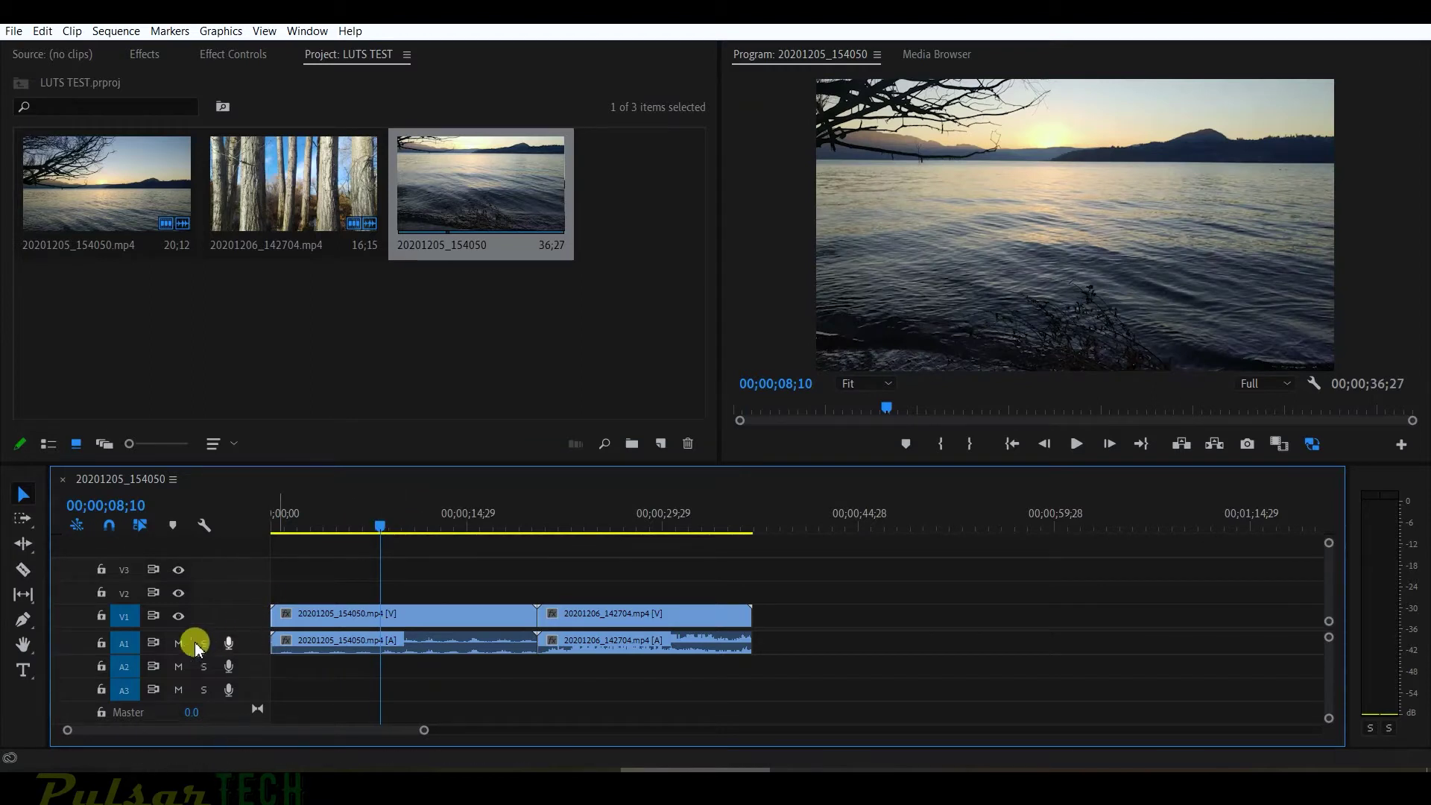
key("space")
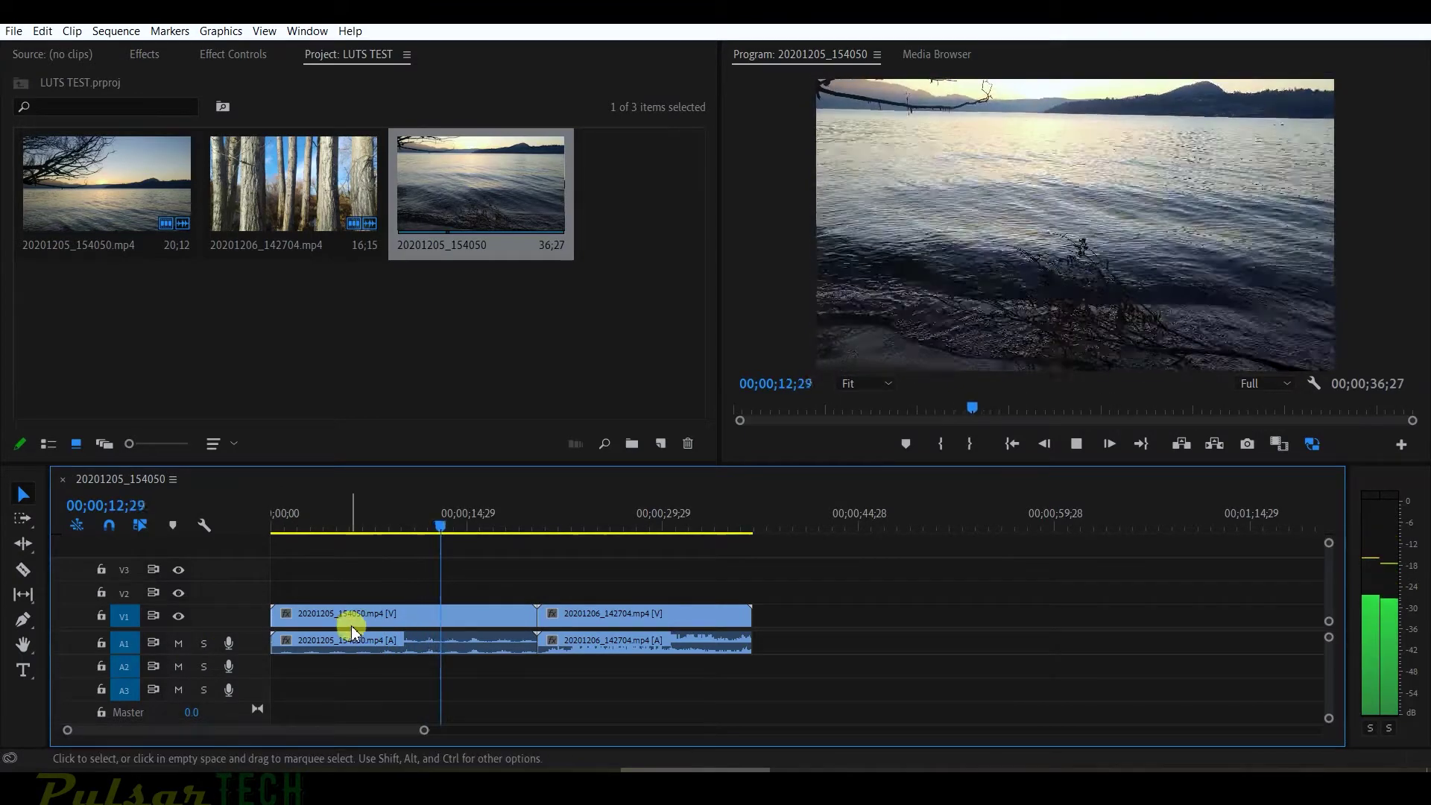
left_click(591, 515)
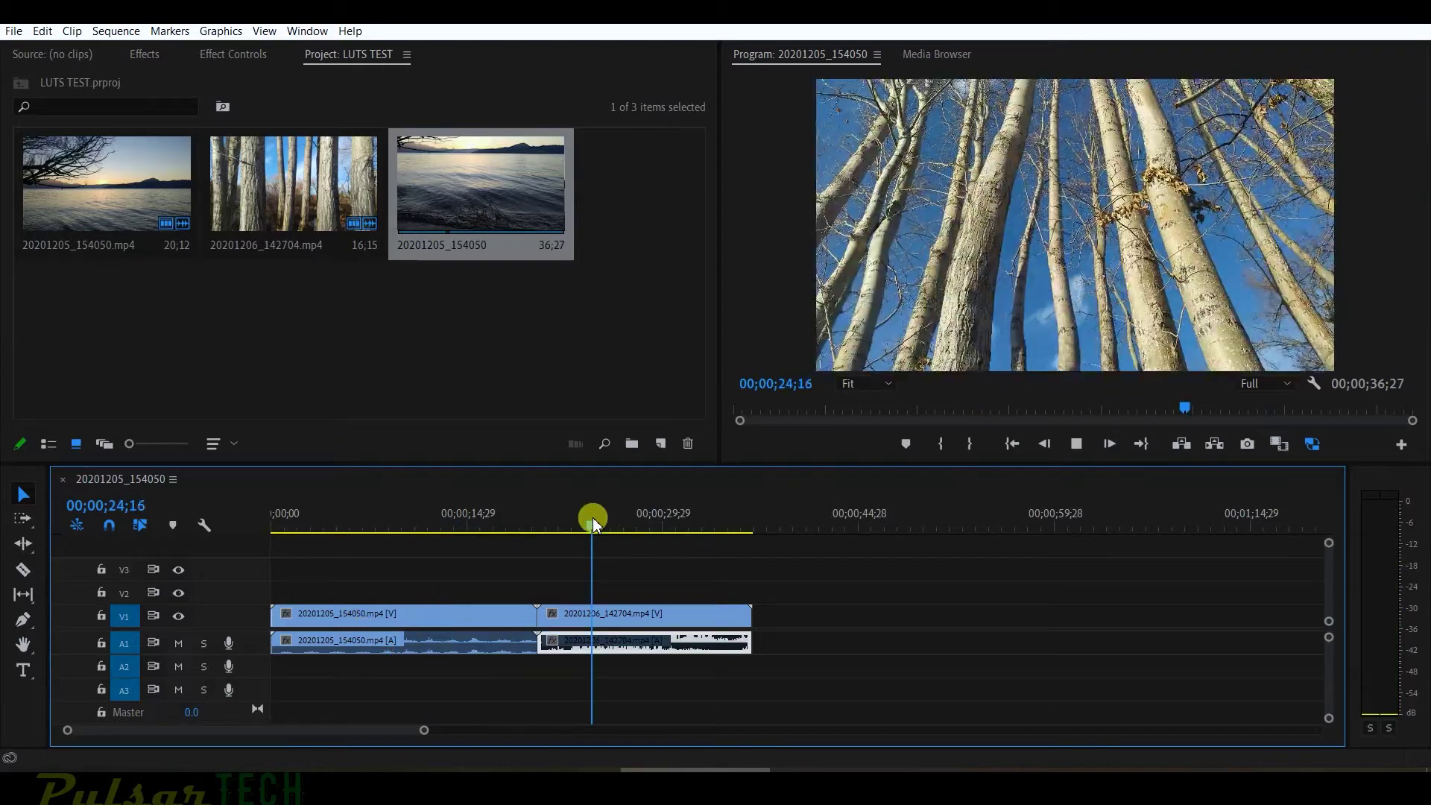
left_click_drag(591, 514, 614, 529)
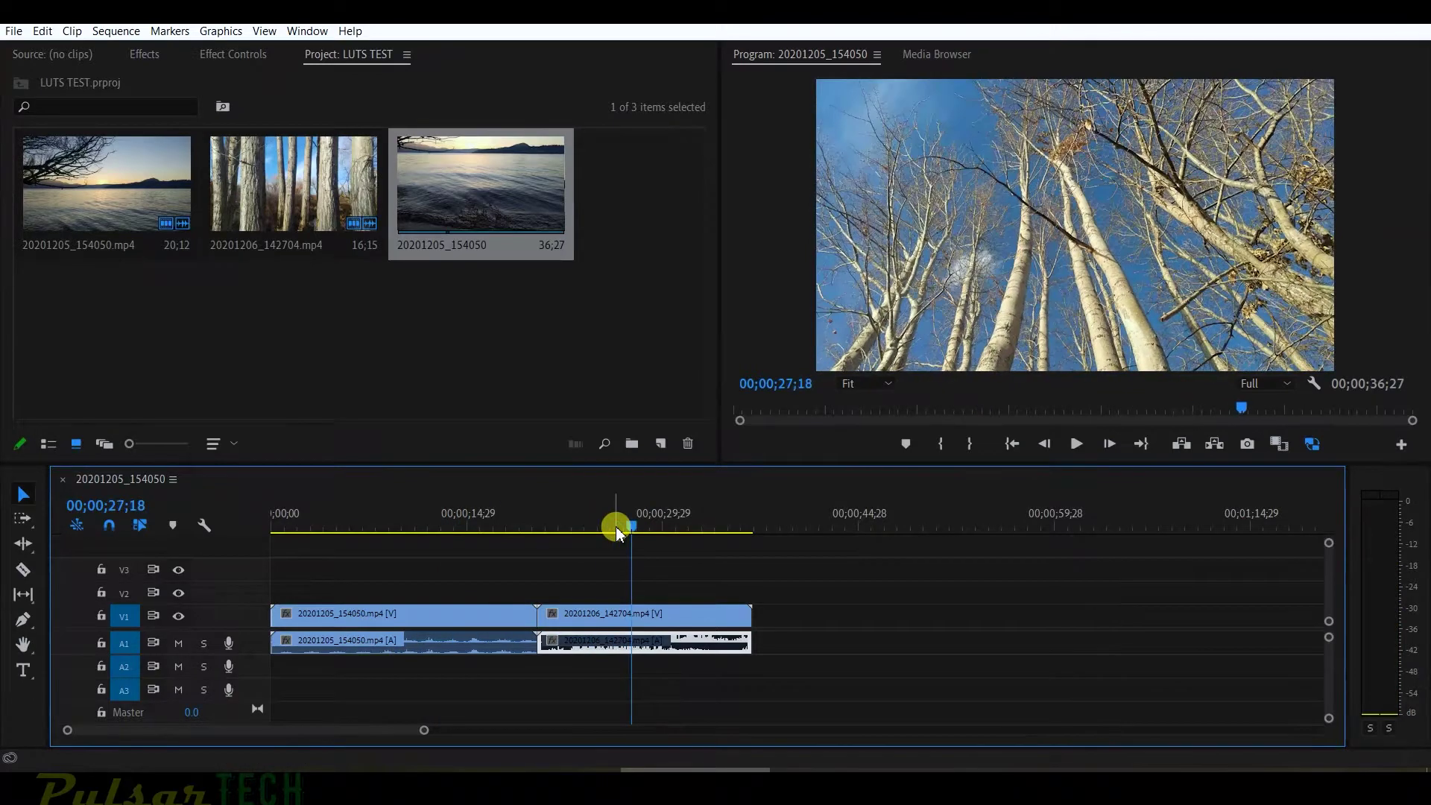
key("space")
key("space")
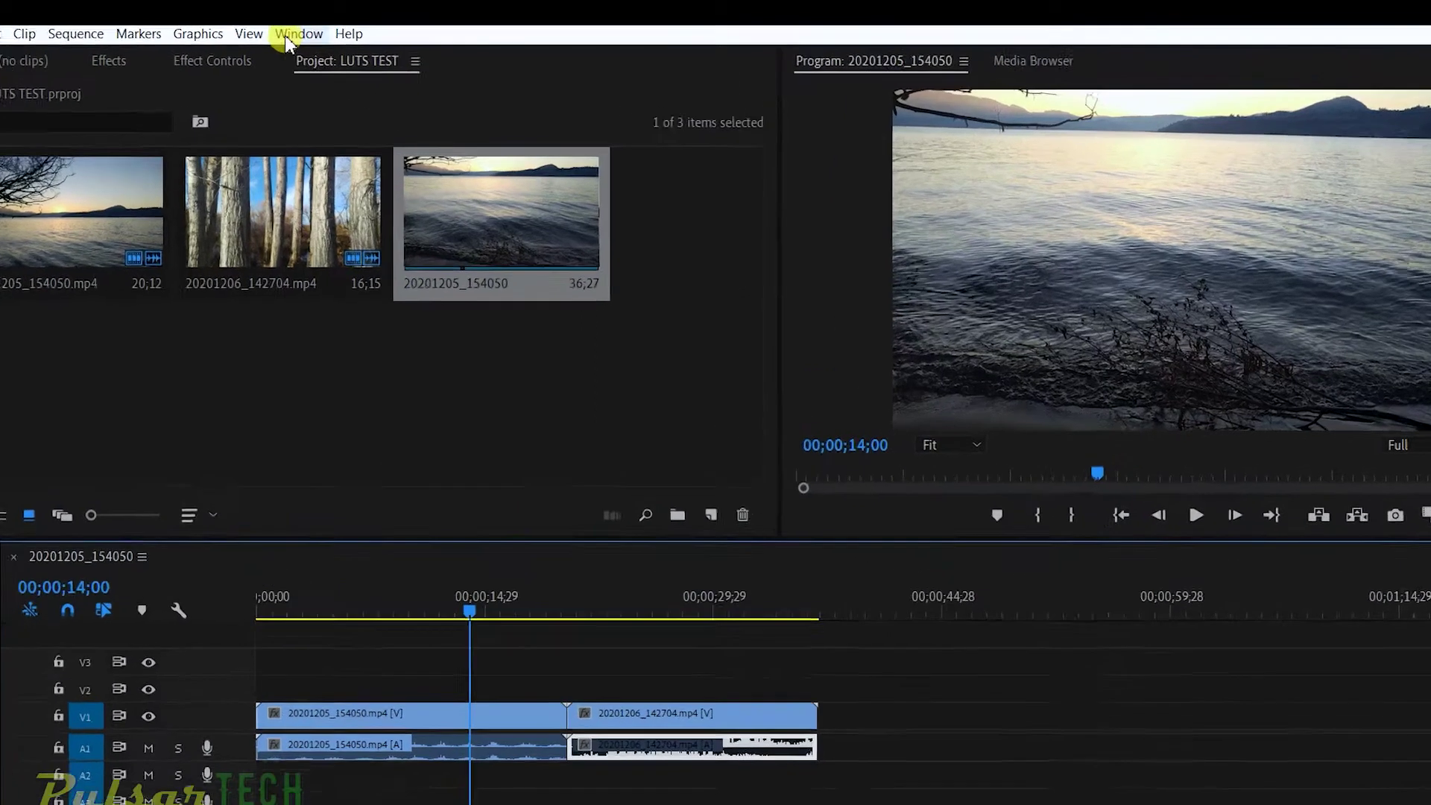
Step: Open the Lumetri Color panel from the Window menu and show the Input LUT list
left_click(292, 35)
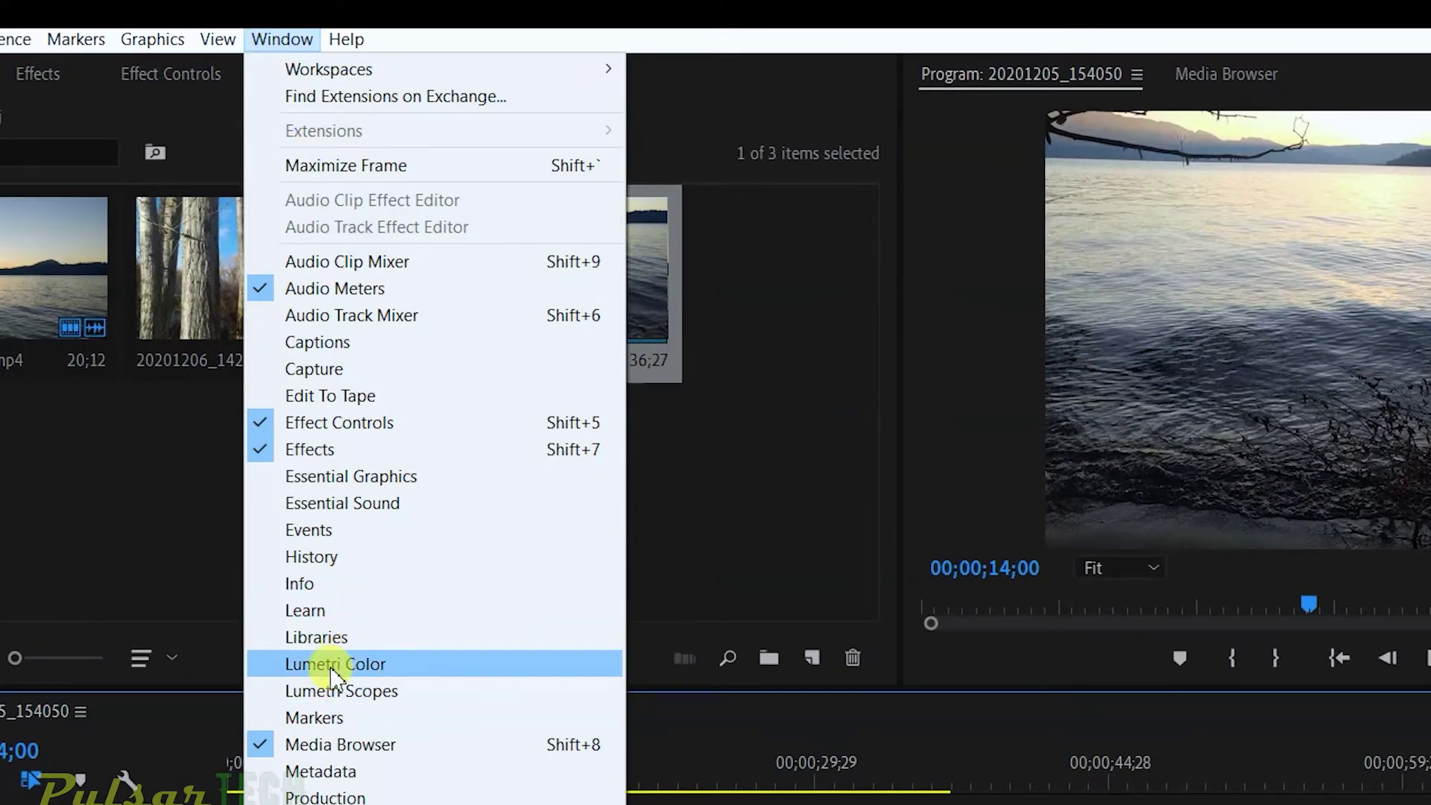
left_click(334, 665)
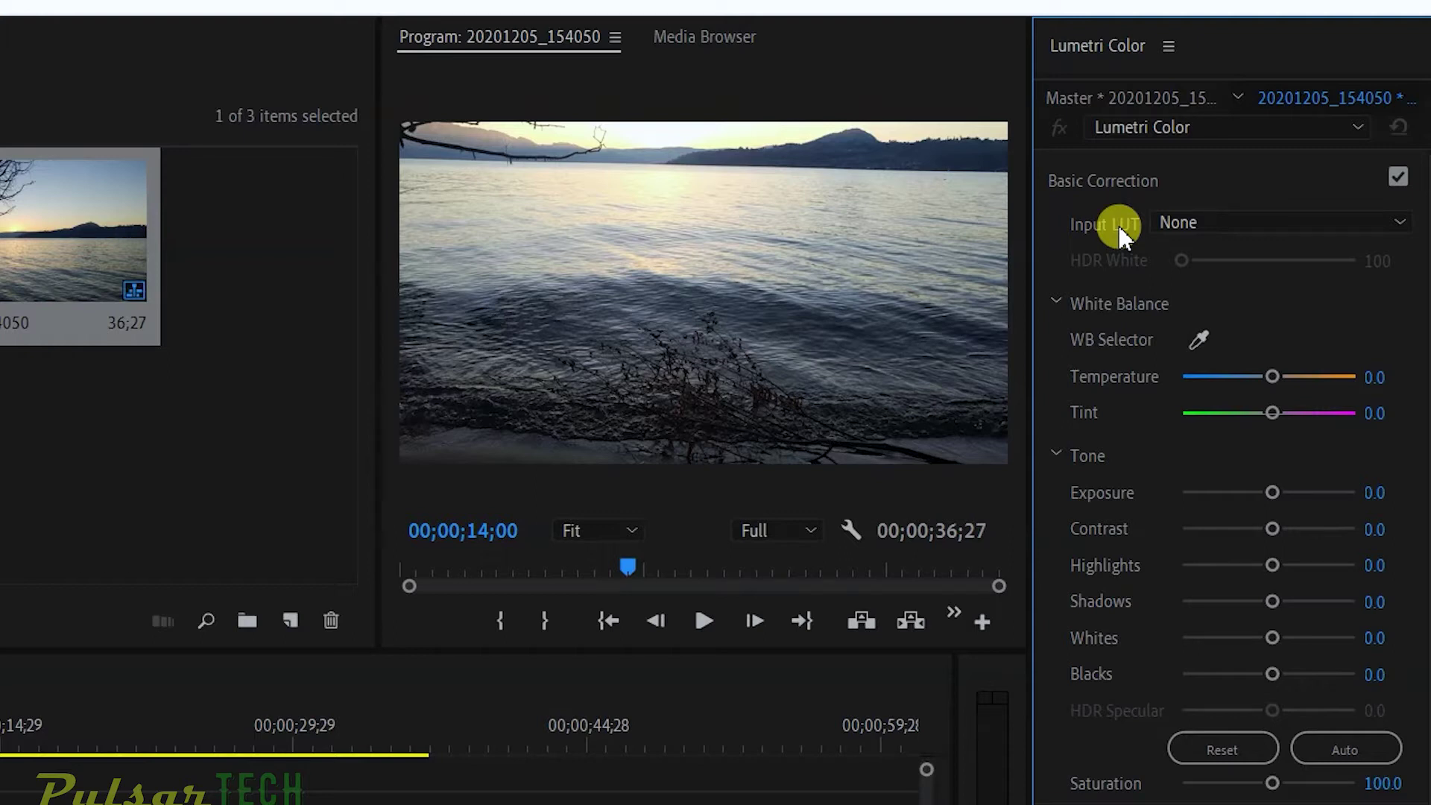
left_click(1174, 223)
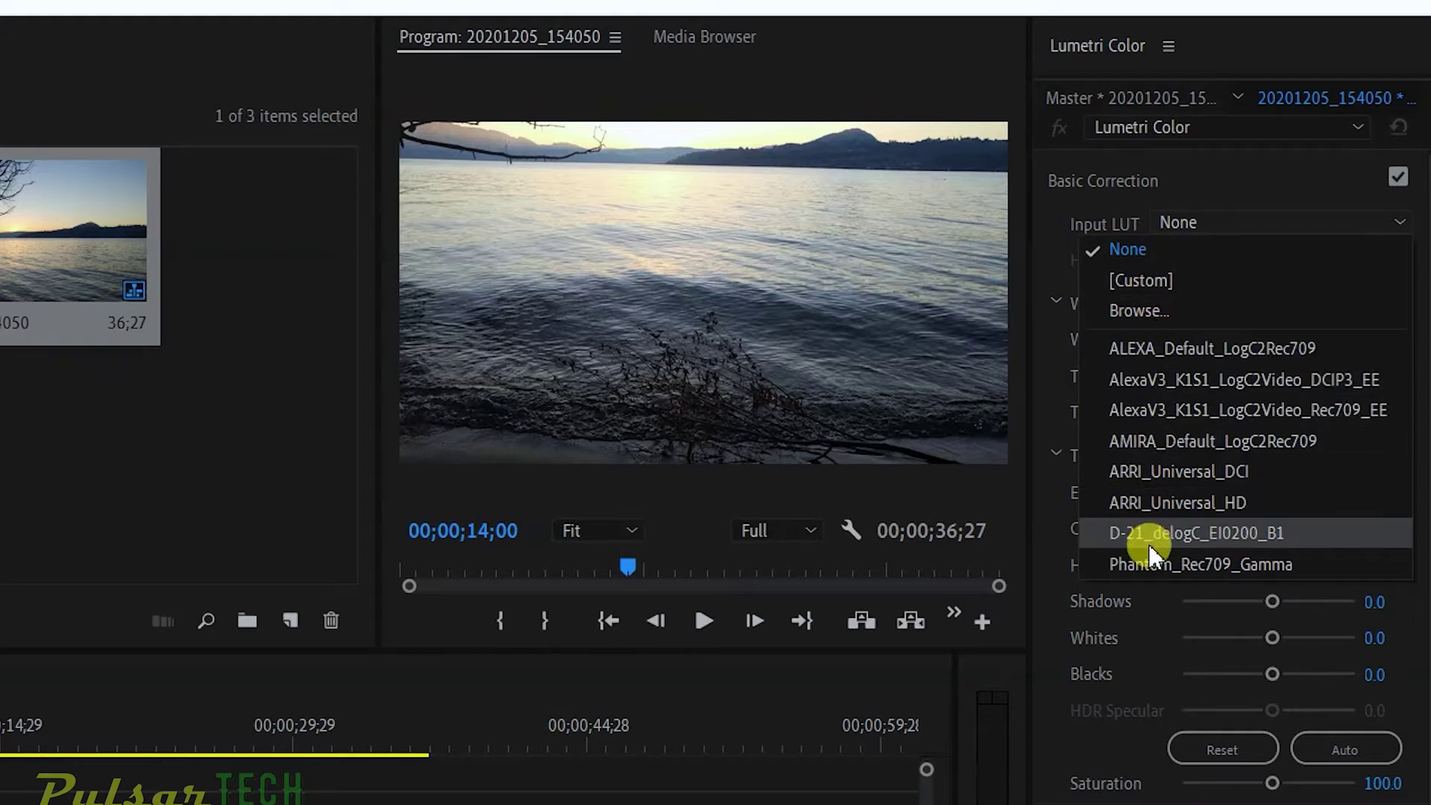
Step: Apply the ALEXA_Default_LogC2Rec709 input LUT and enlarge the Program monitor at 00;00;04;24
left_click(1128, 359)
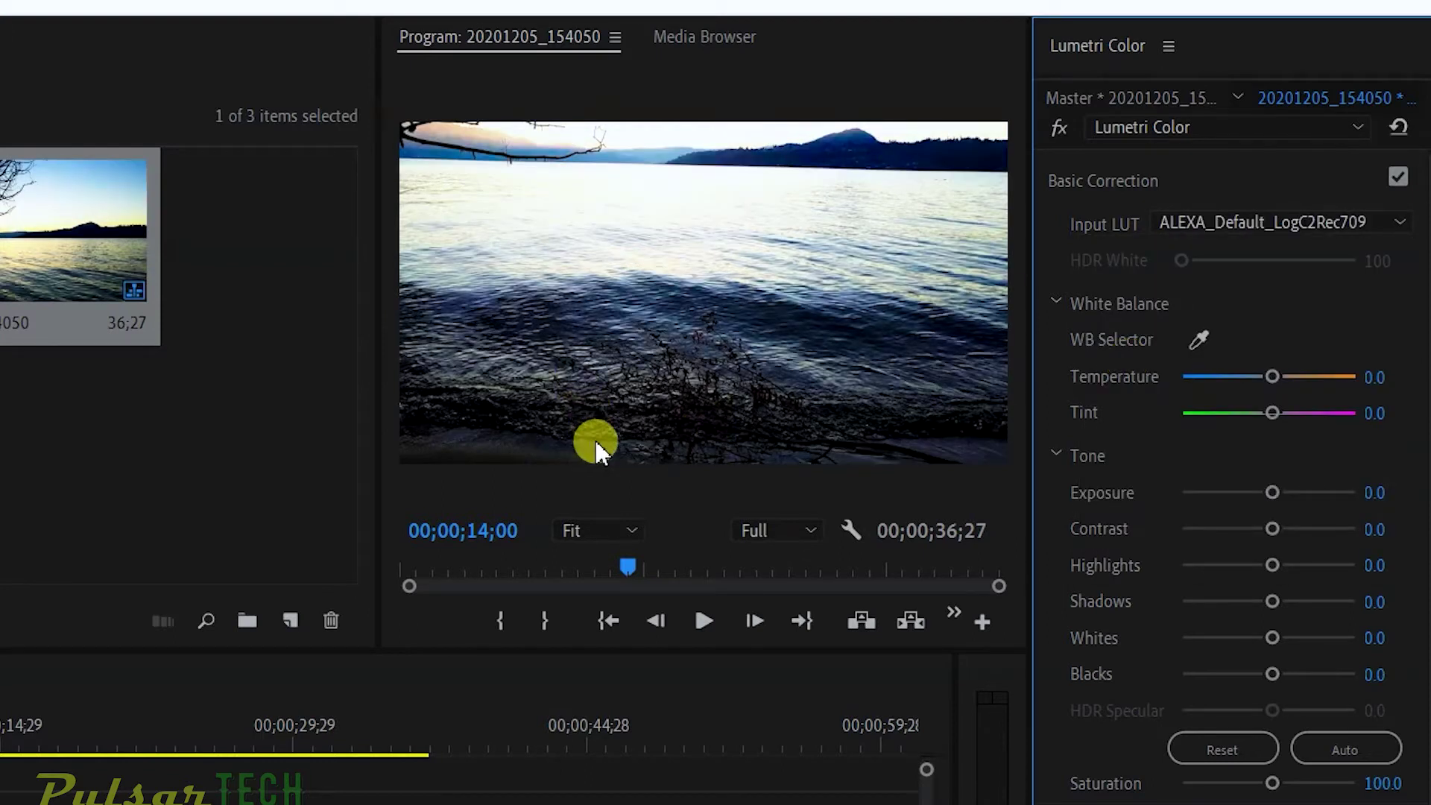
left_click_drag(369, 410, 208, 410)
left_click(560, 568)
left_click(332, 568)
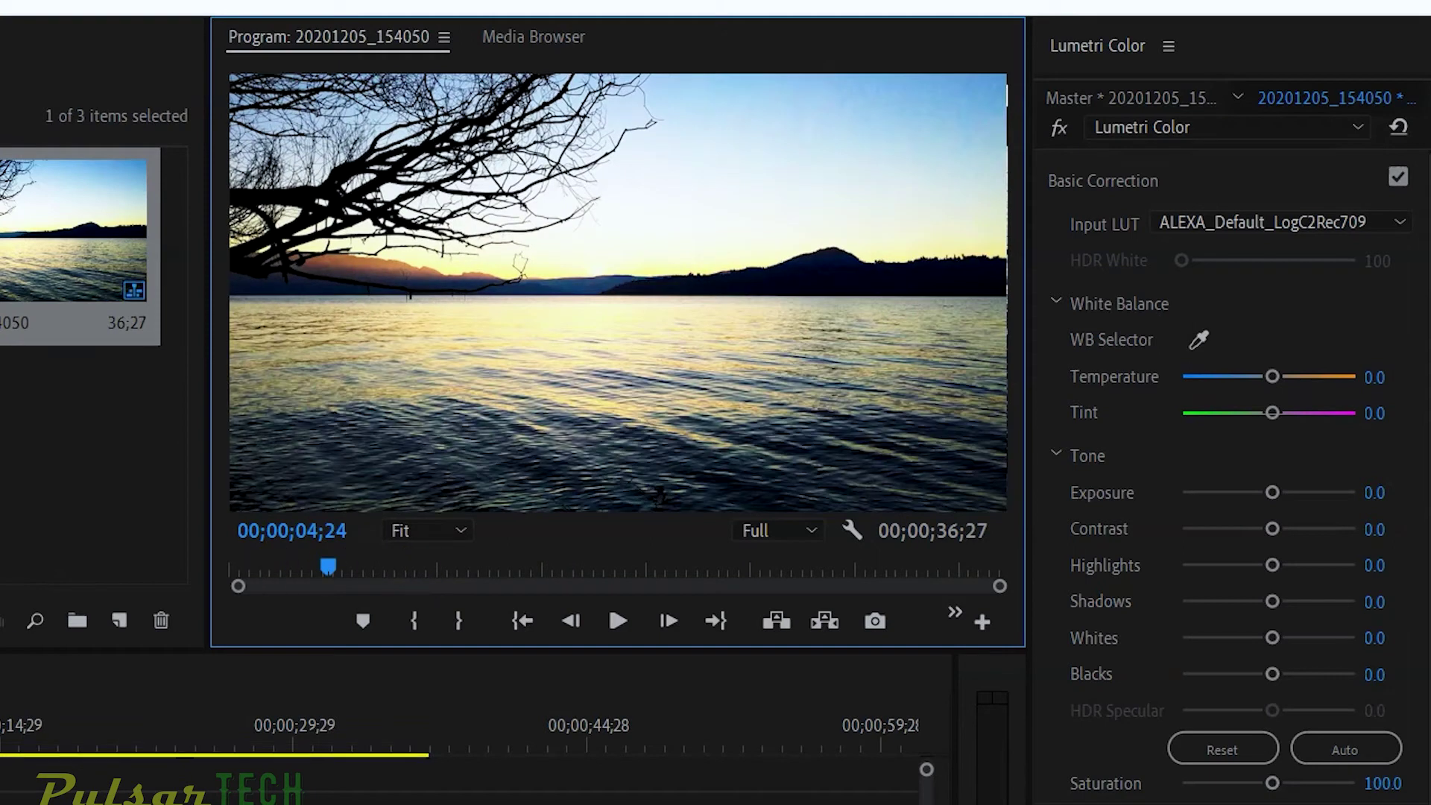
Step: Compare the graded and original image with the fx bypass, then browse for a LUT file
left_click(1062, 126)
left_click(1063, 125)
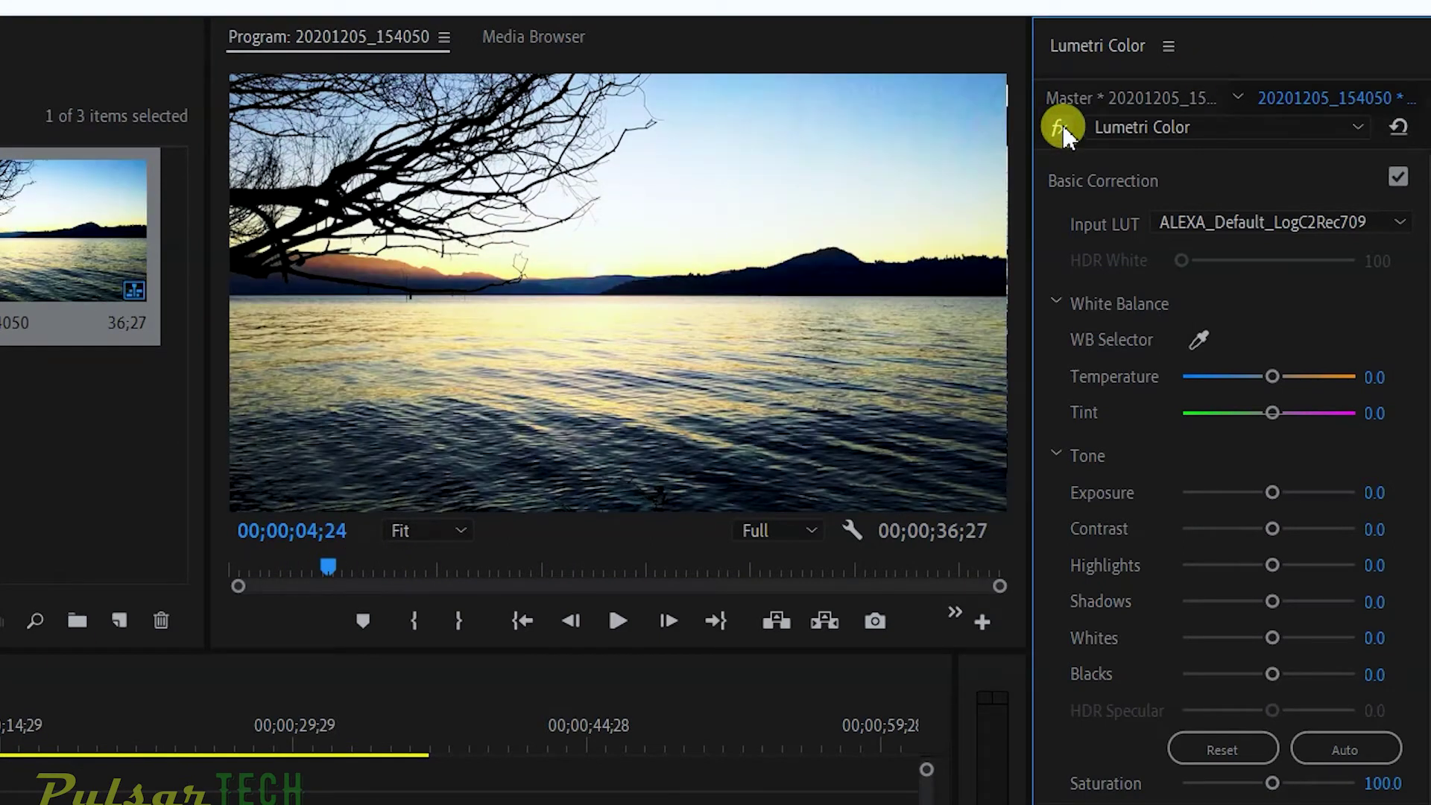
left_click(1063, 125)
left_click(1062, 125)
left_click(1062, 125)
left_click(1062, 125)
left_click(1063, 125)
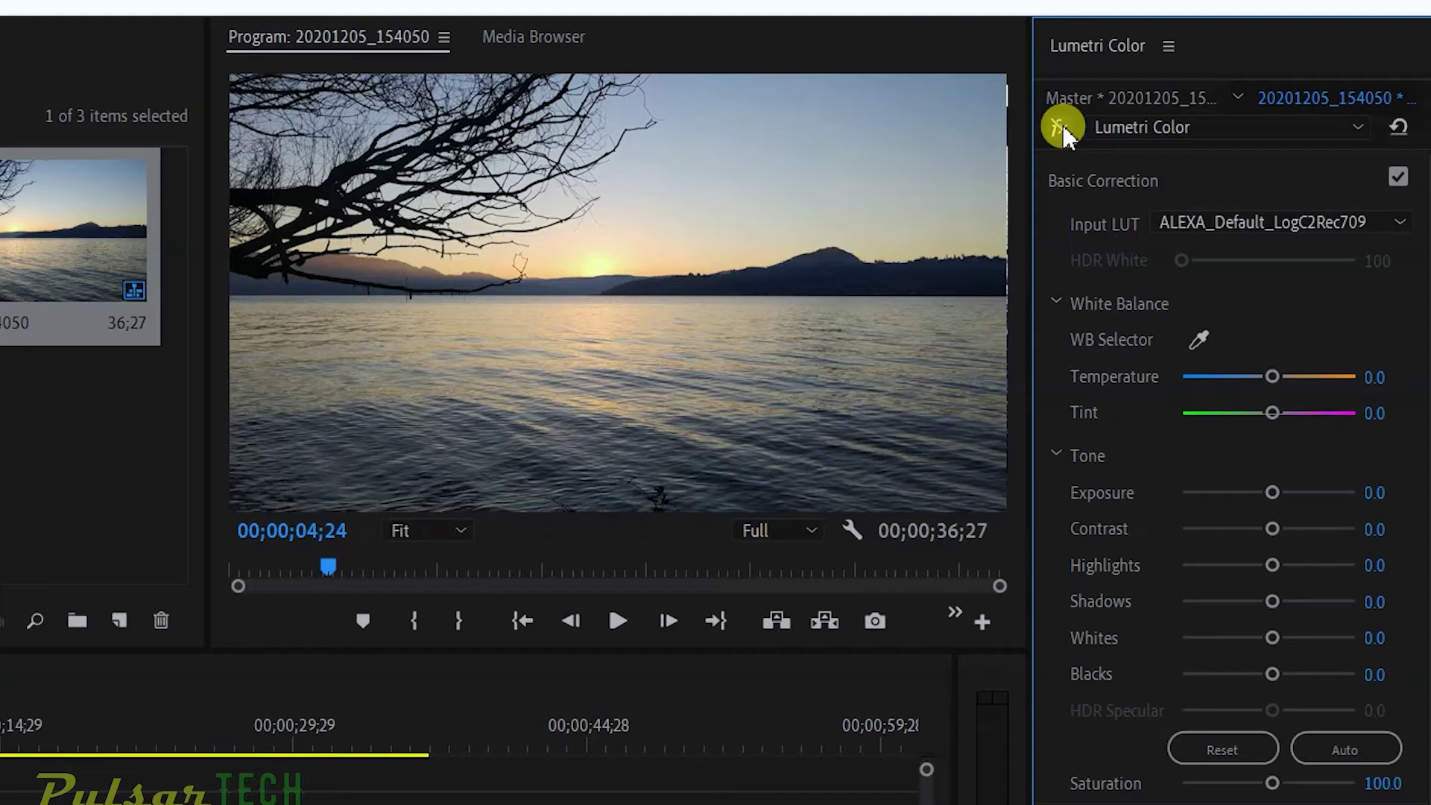
left_click(1178, 224)
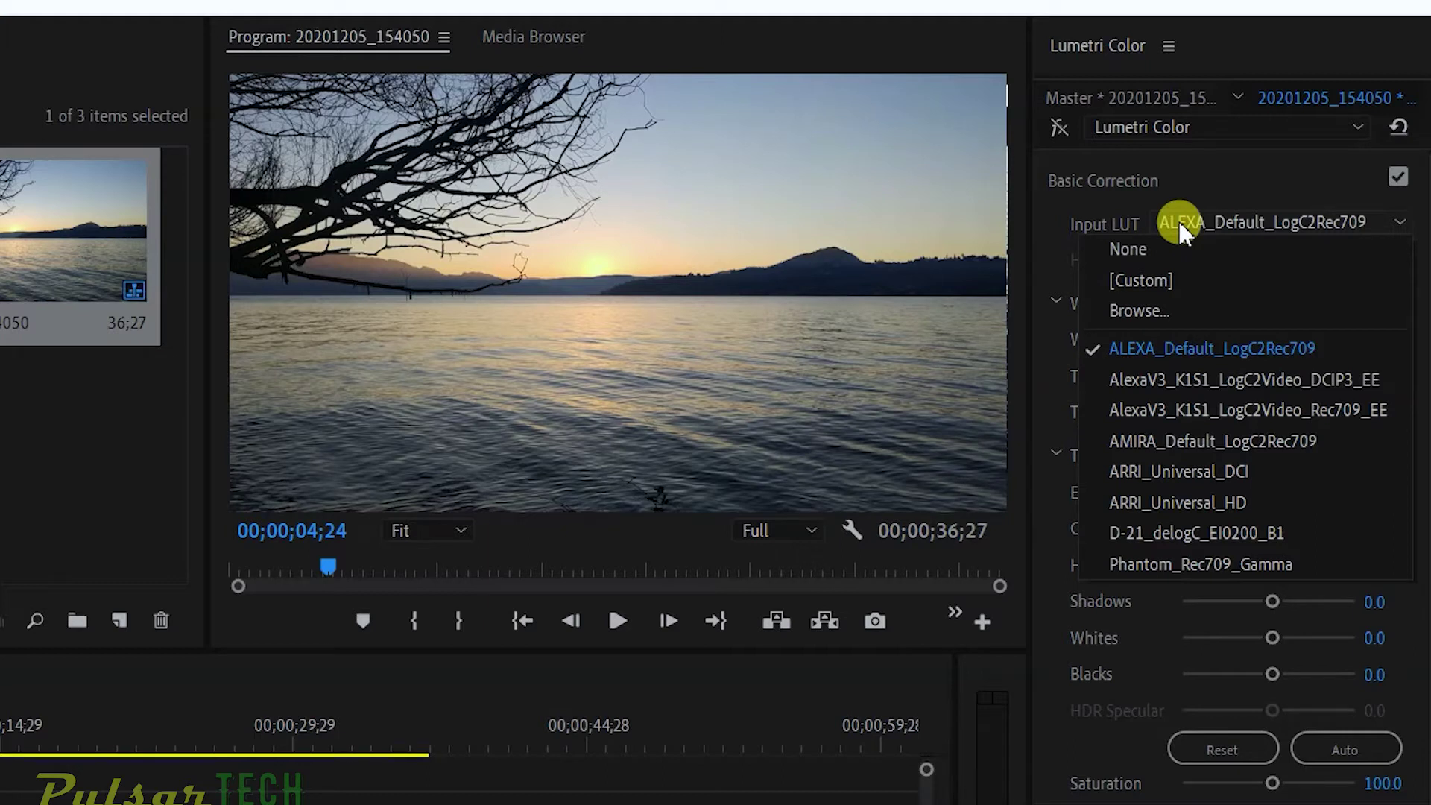
left_click(1134, 311)
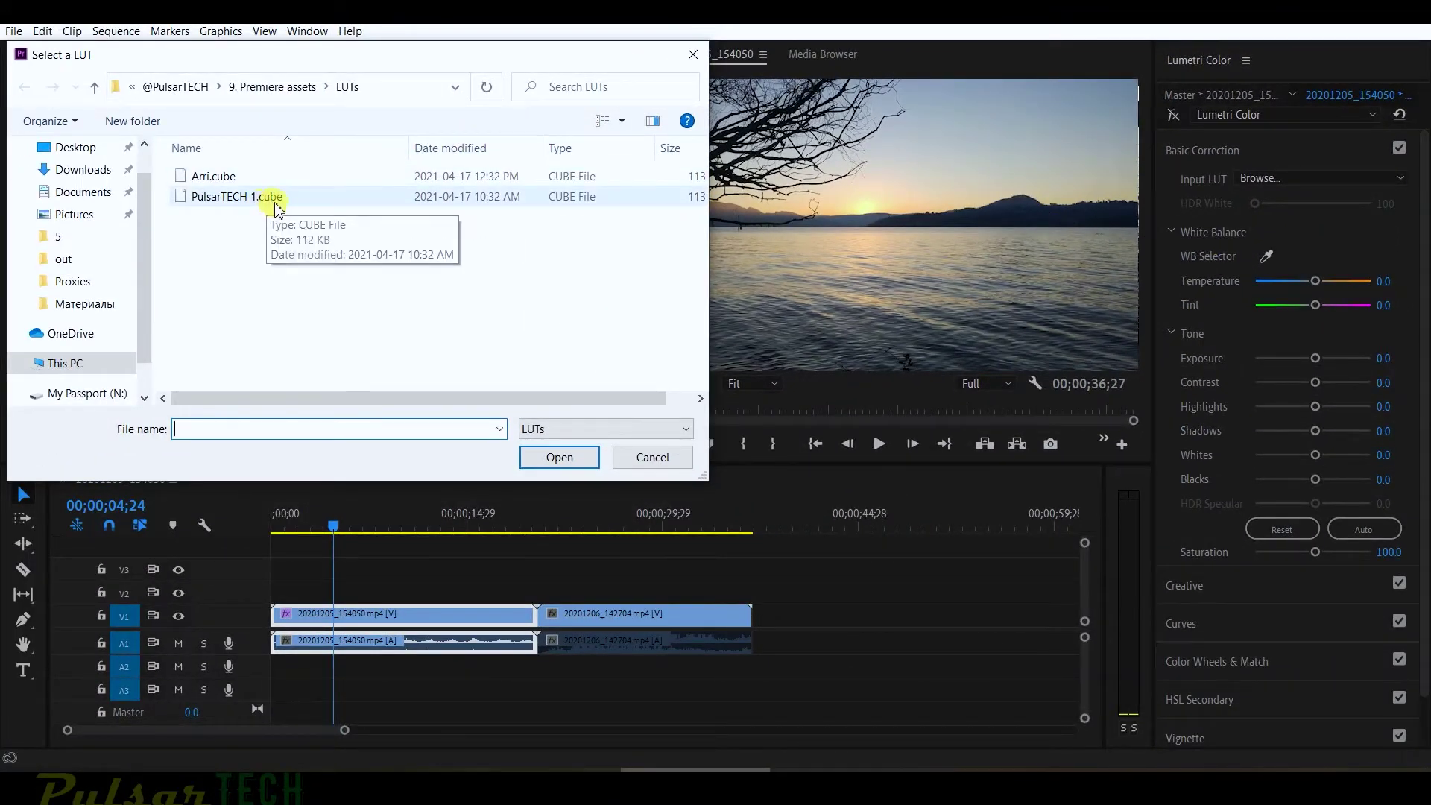
Step: Load PulsarTECH 1.cube as the lake clip's input LUT and compare it with the bypass
double_click(223, 197)
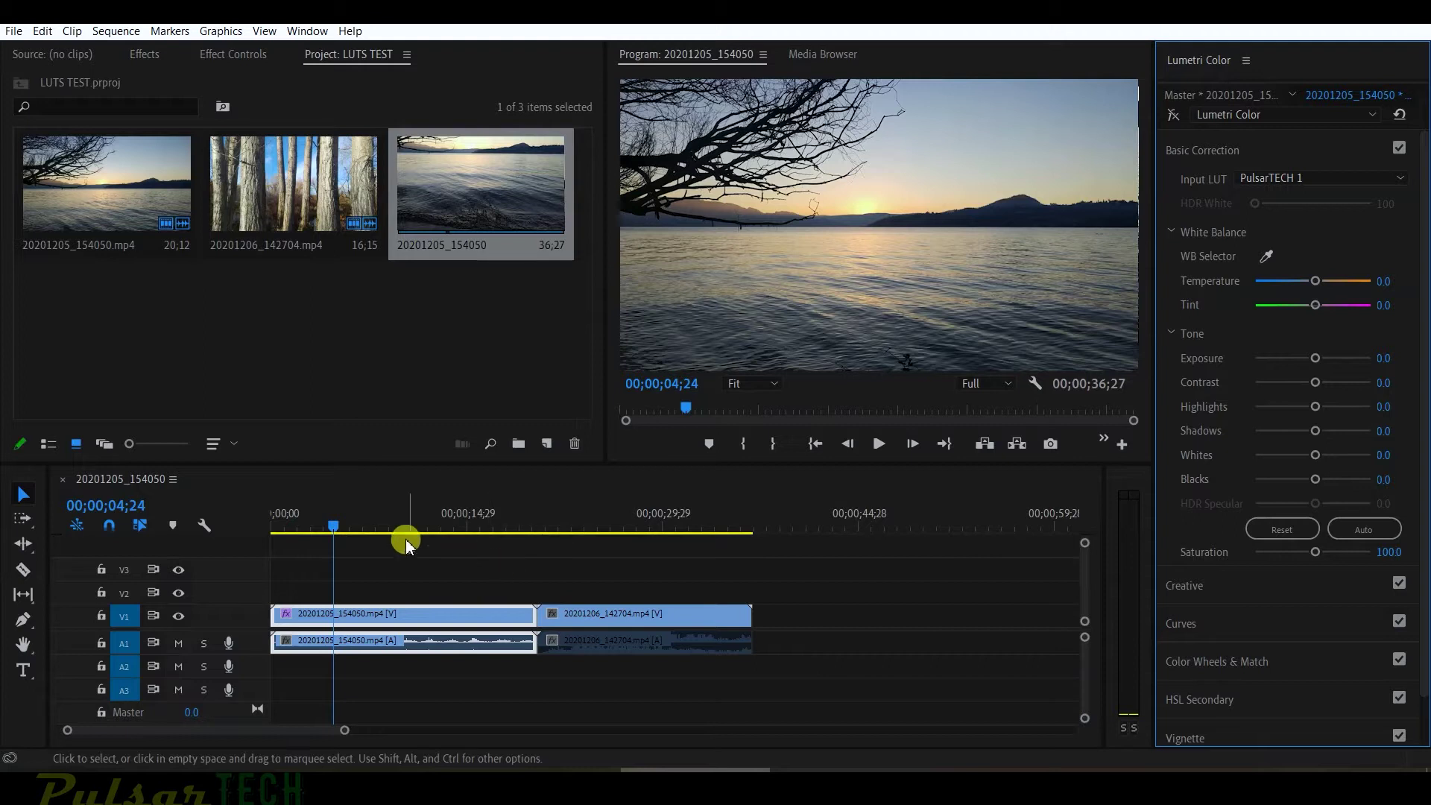
left_click(1172, 118)
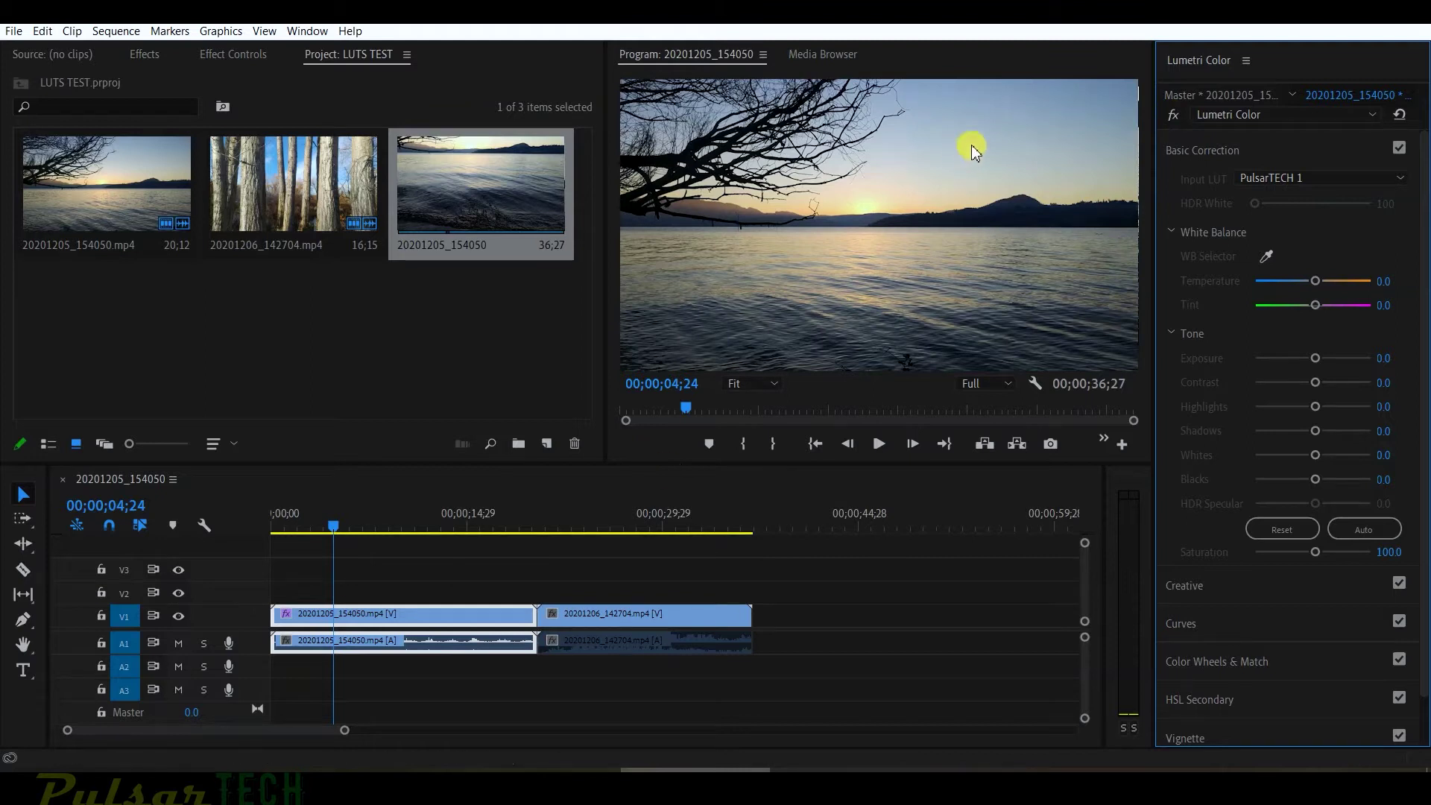
left_click(1172, 118)
left_click(1172, 118)
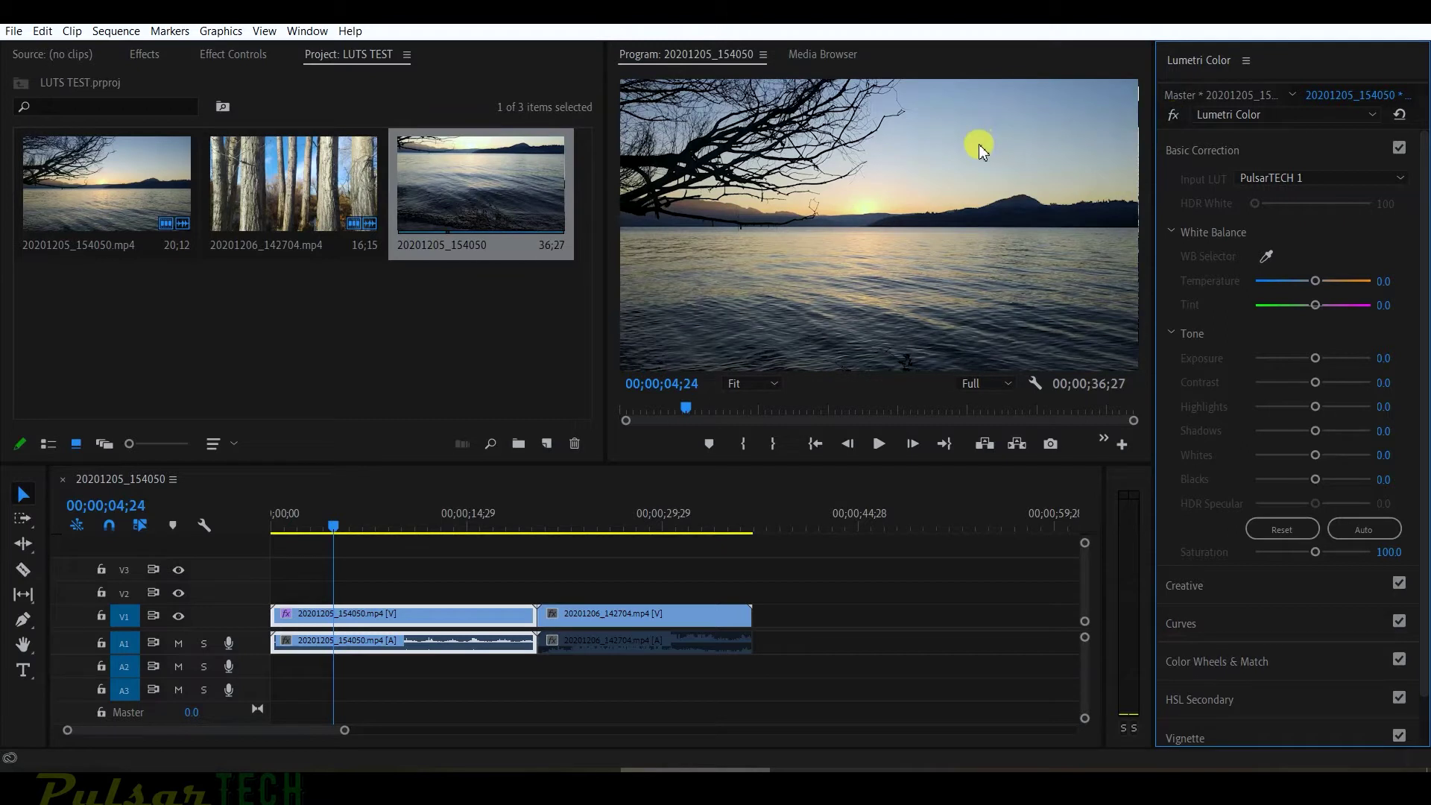
left_click(1174, 117)
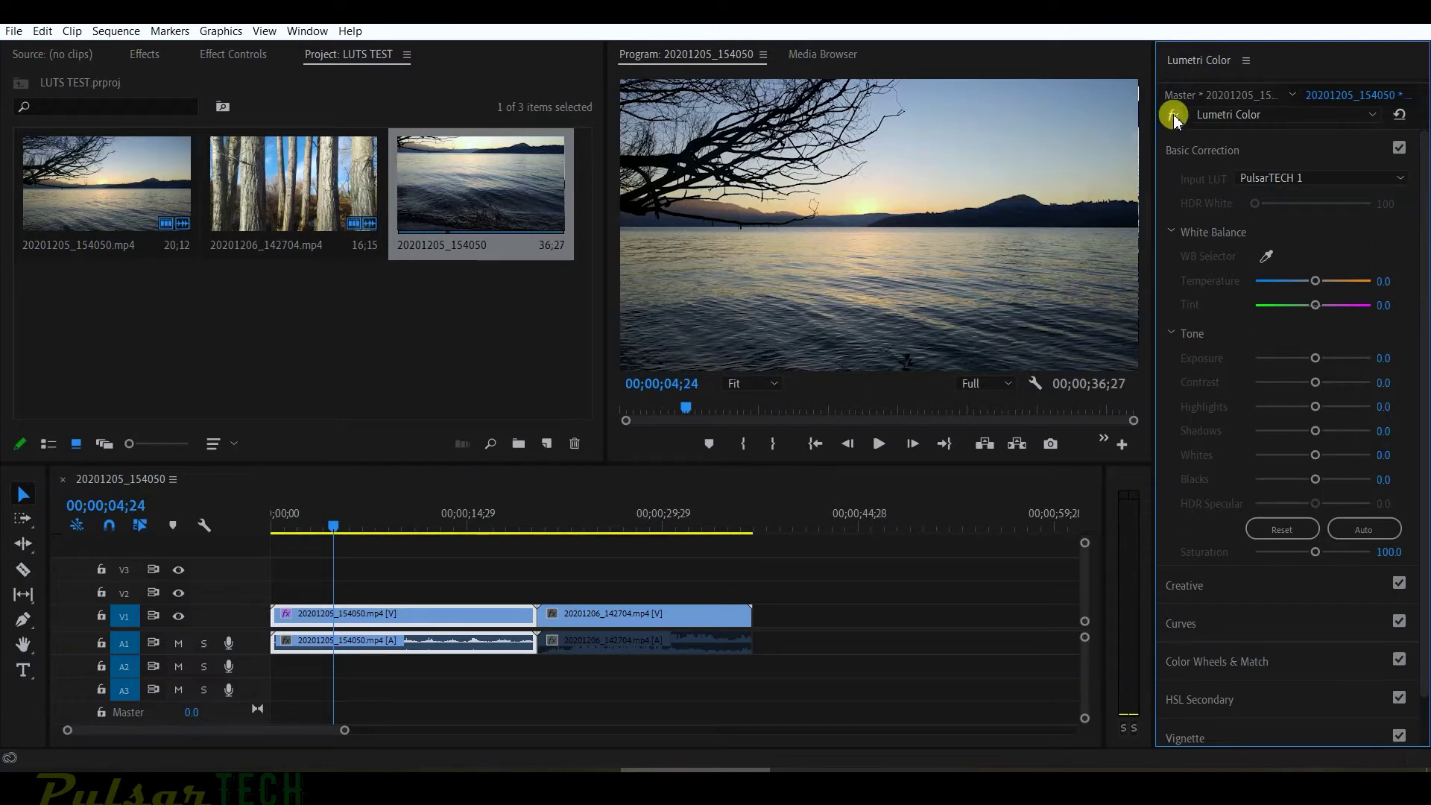
left_click_drag(596, 517, 542, 517)
Step: Load PulsarTECH 1.cube as the trees clip's input LUT and preview it with playback and bypass
key("space")
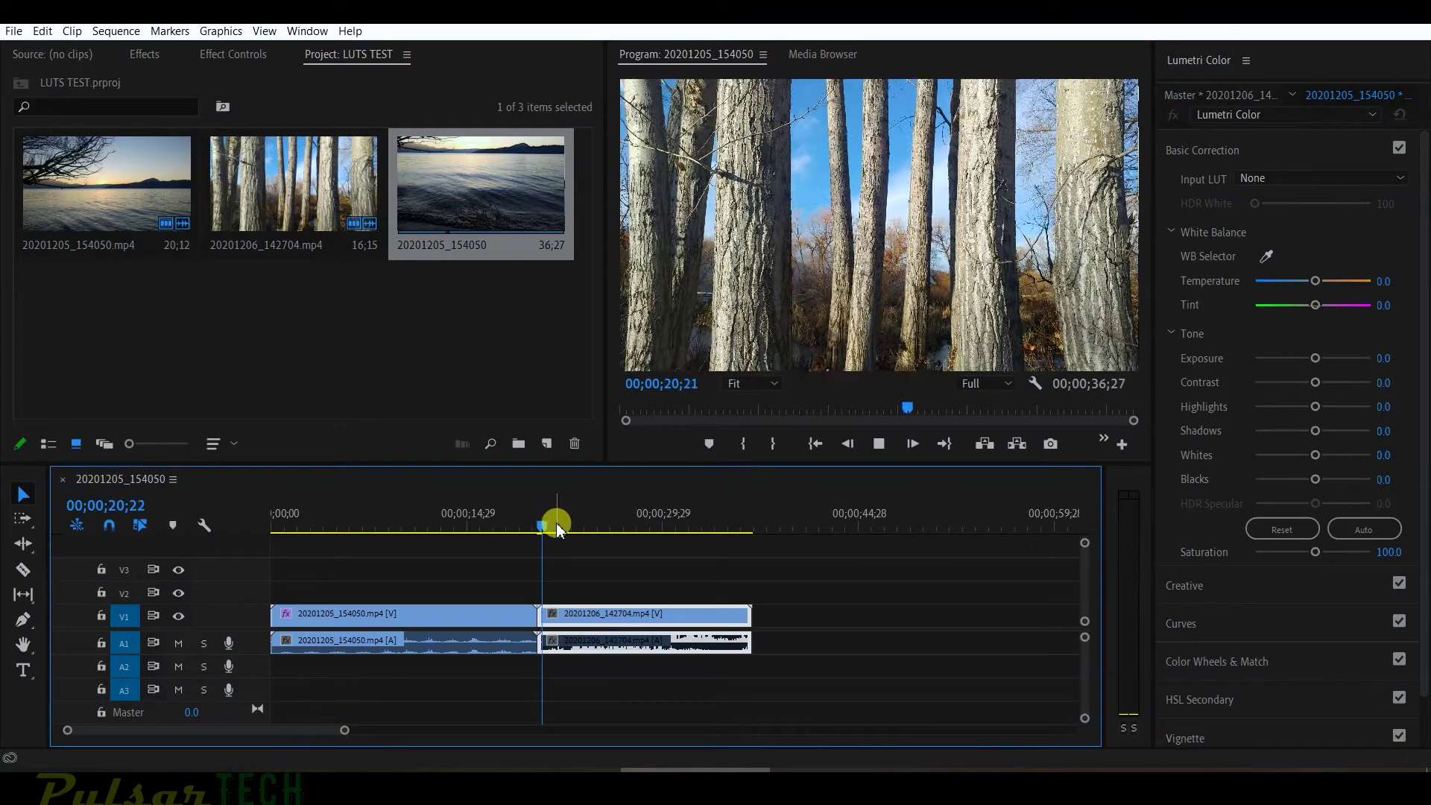
key("space")
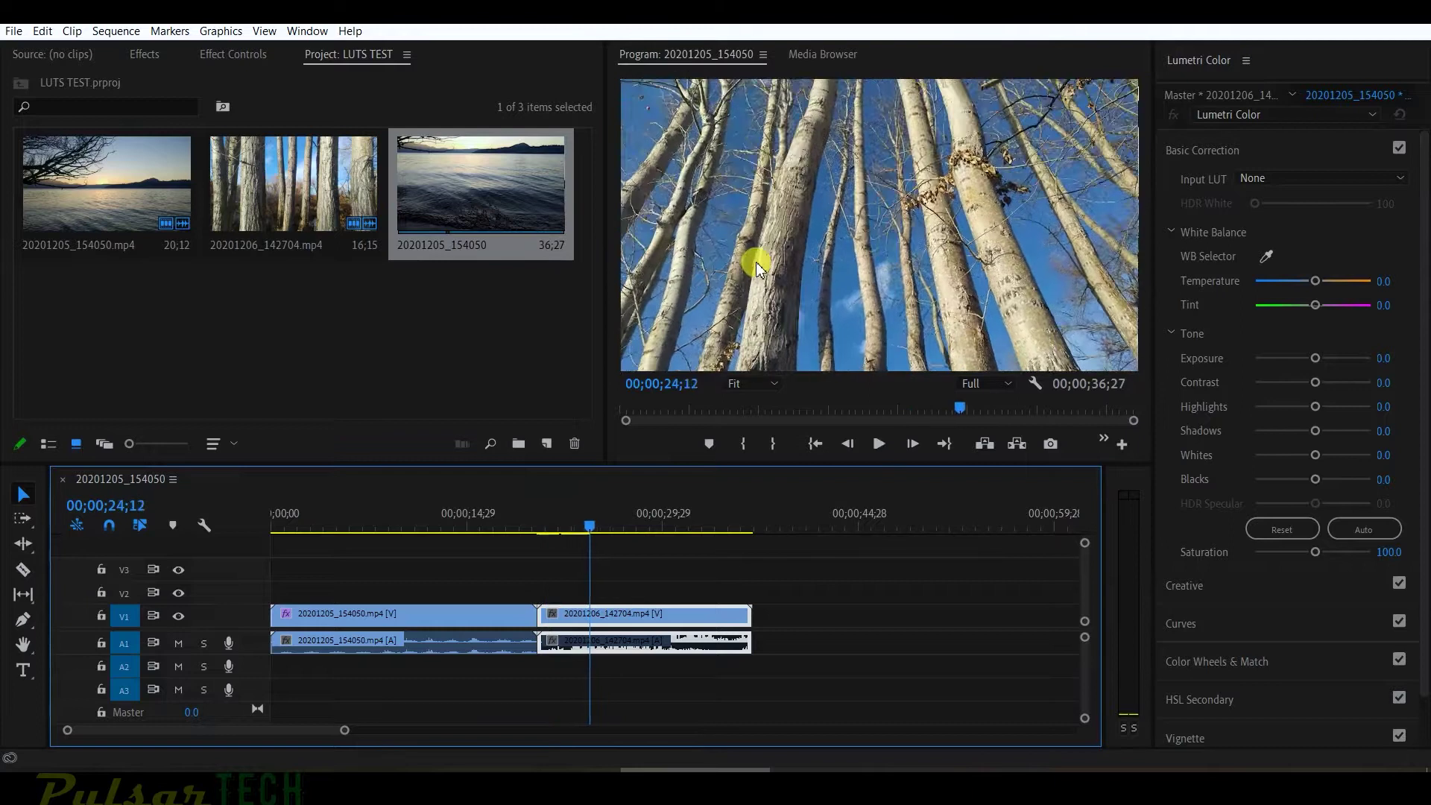
left_click(1270, 179)
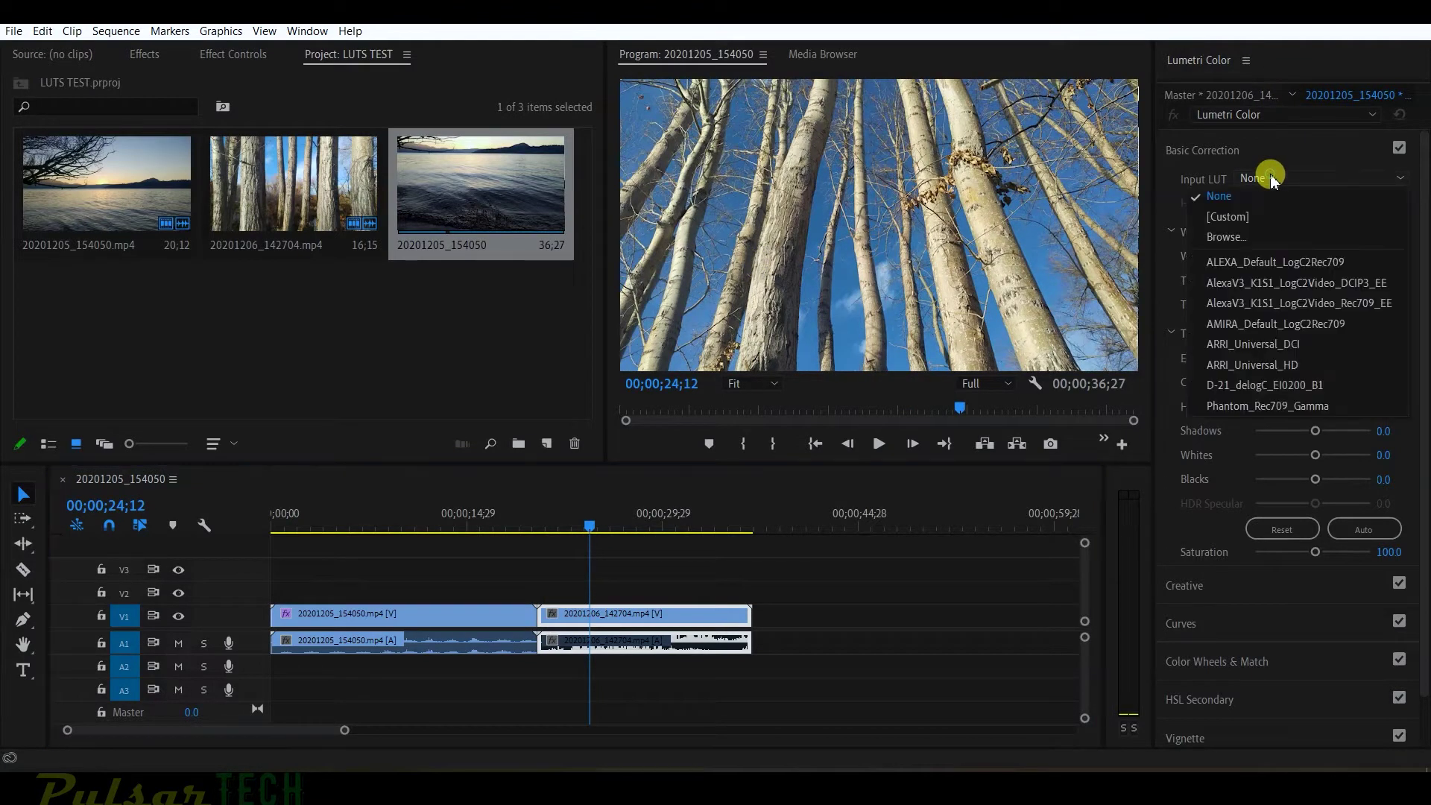
left_click(1231, 237)
double_click(237, 197)
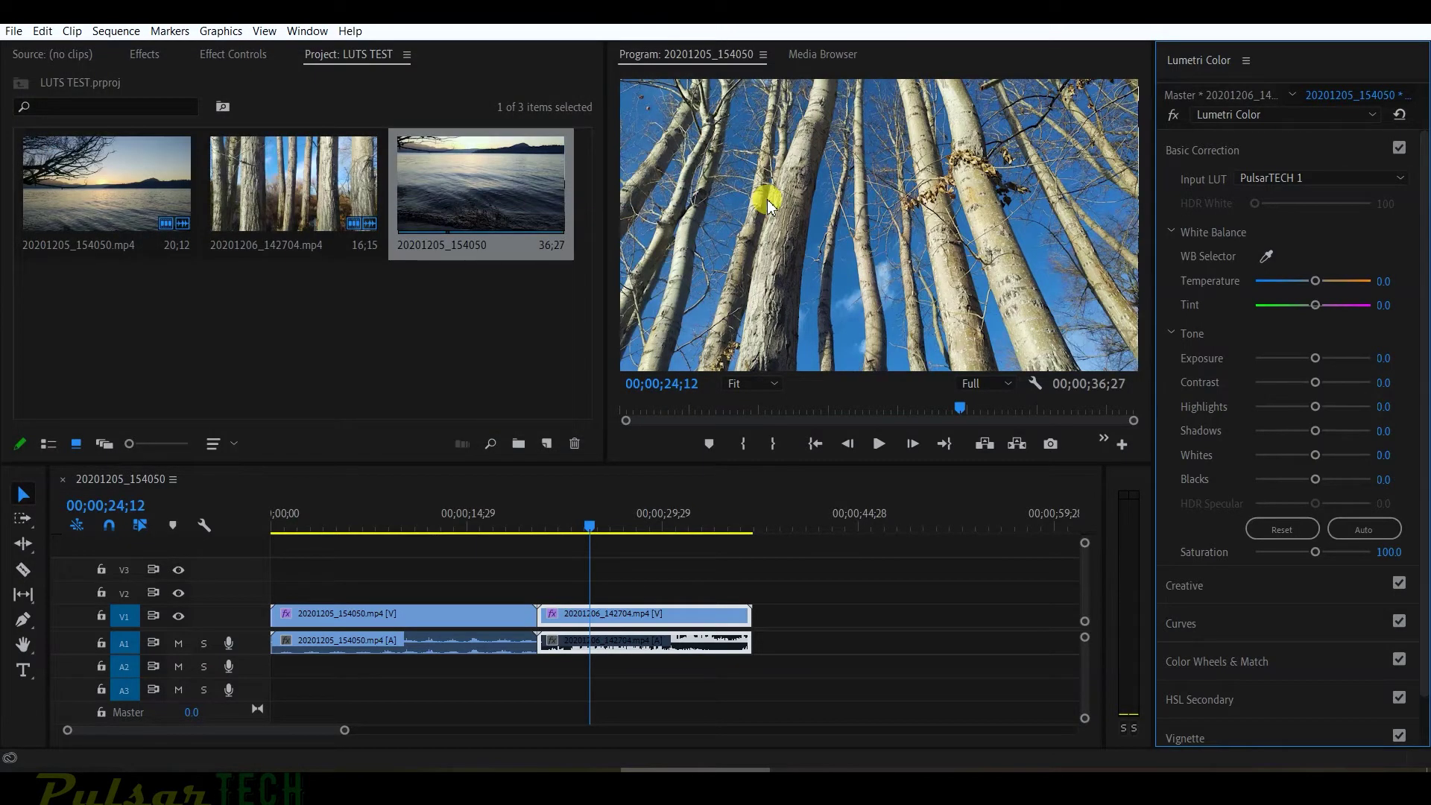
key("space")
key("space")
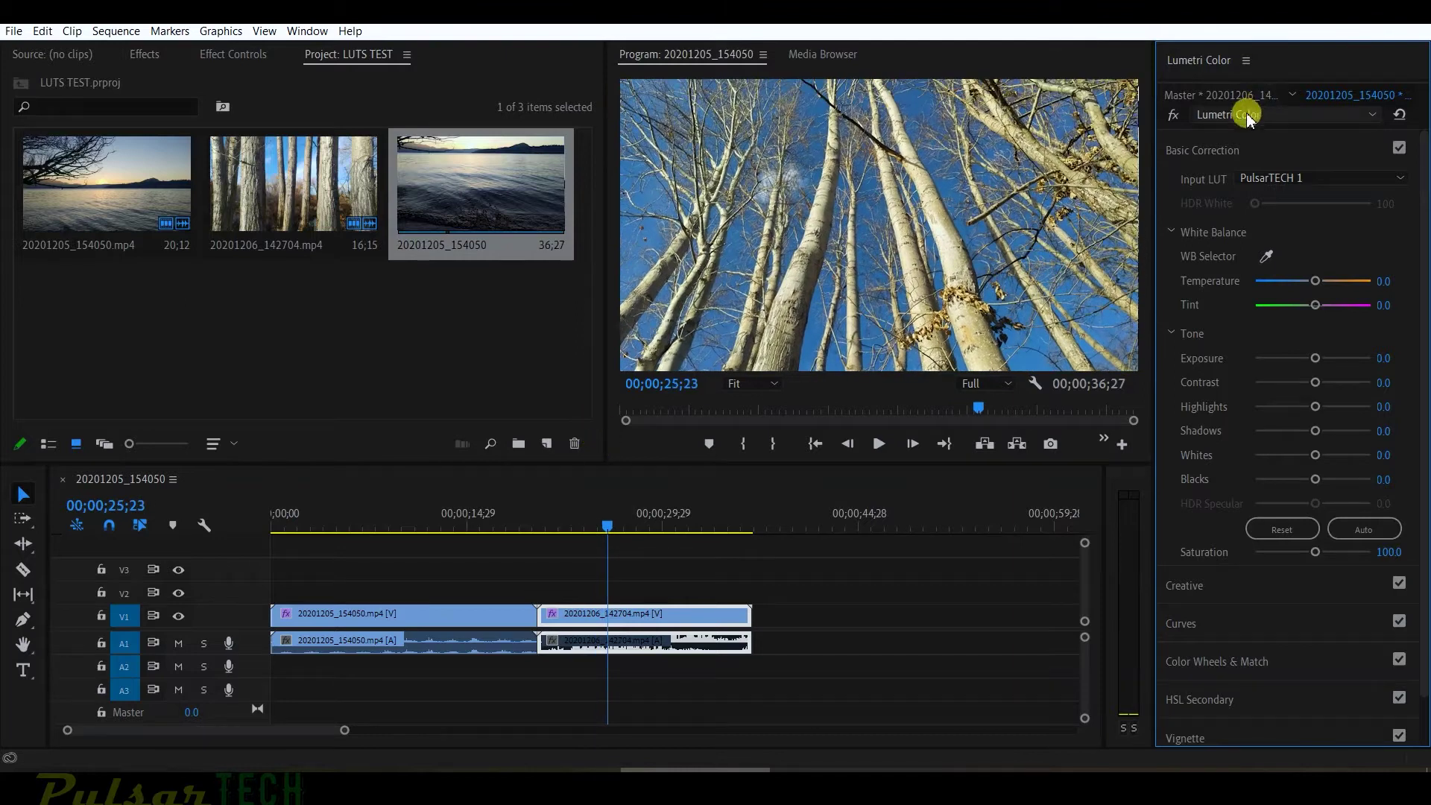
left_click(1173, 115)
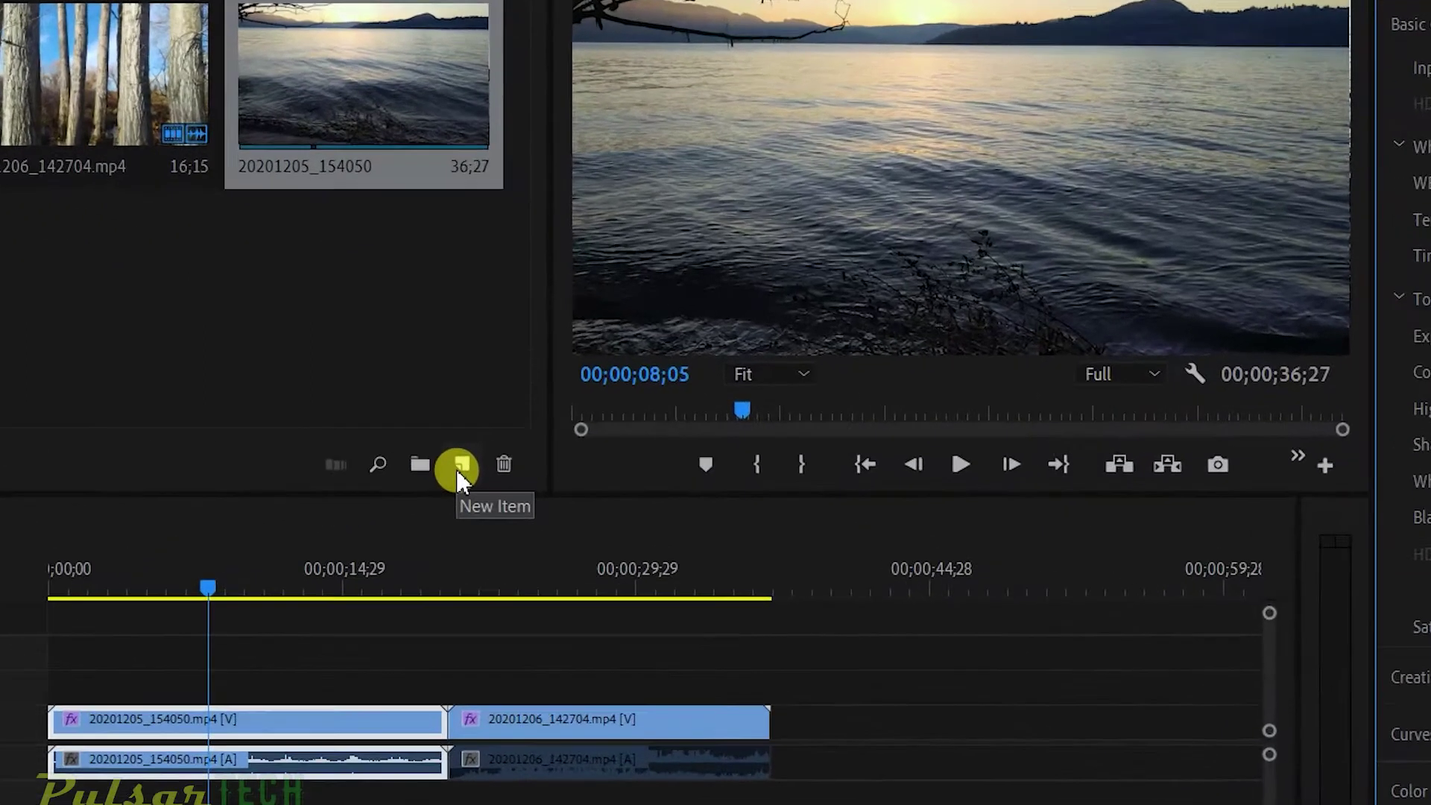
Step: Create a new 3840x2160 adjustment layer
left_click(459, 467)
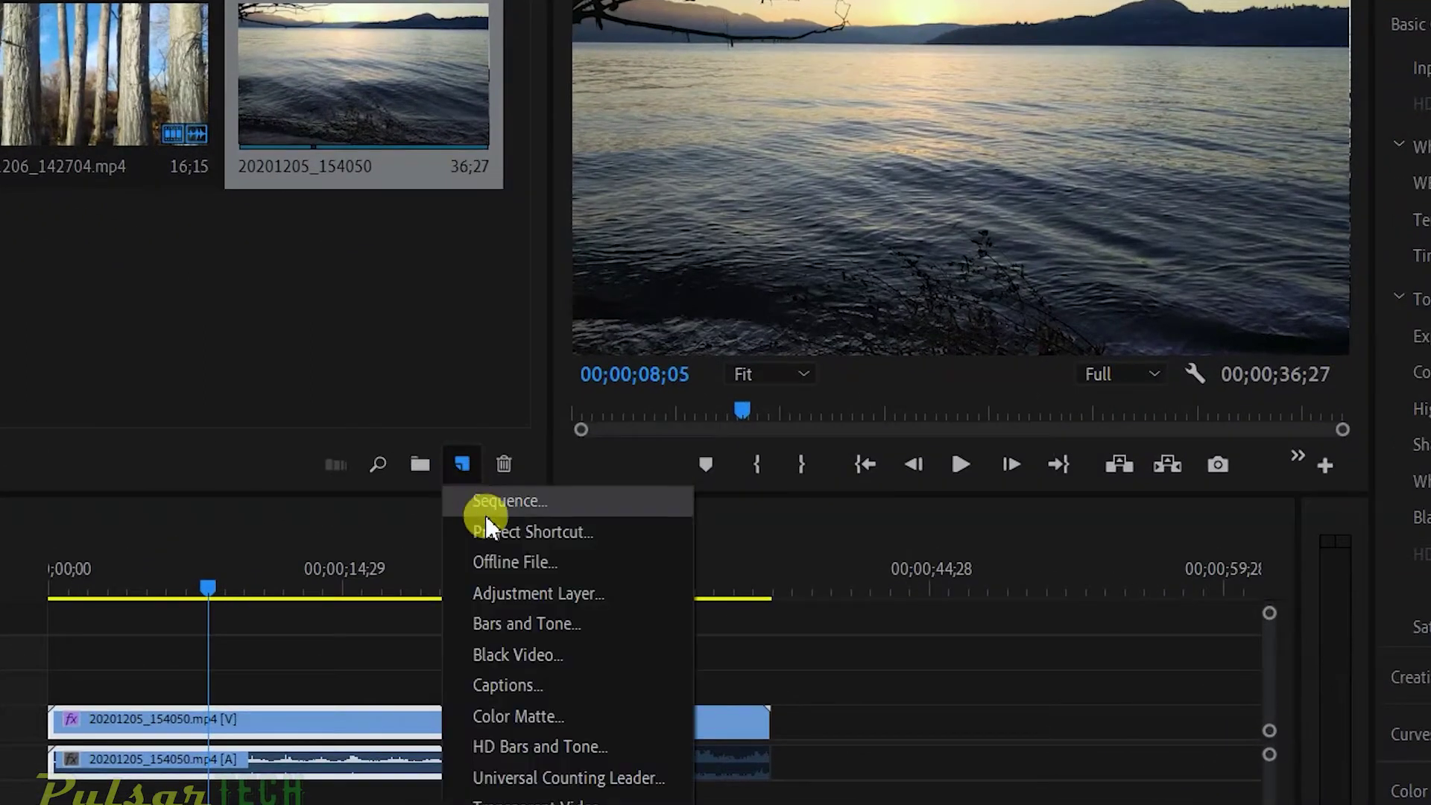
left_click(492, 596)
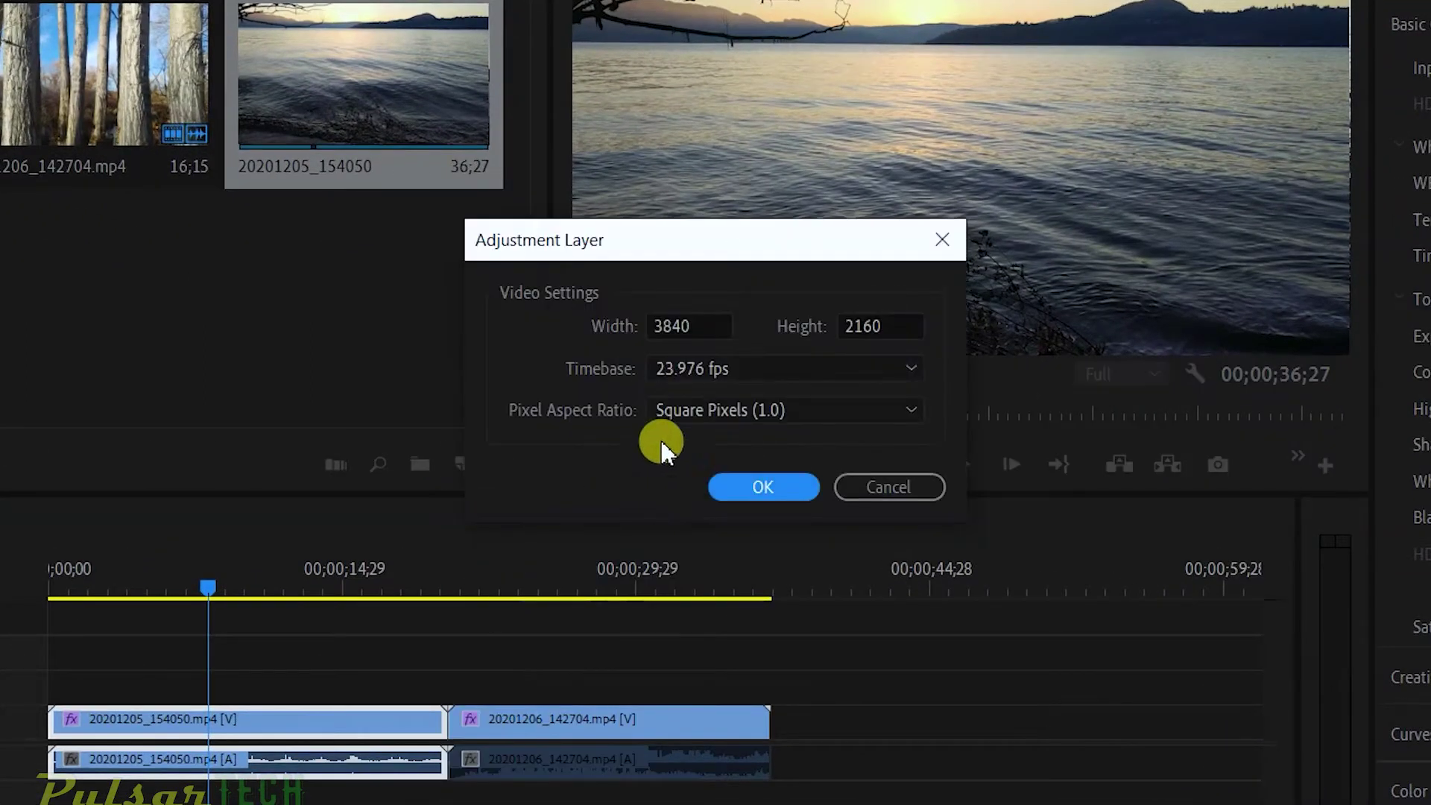
left_click(652, 329)
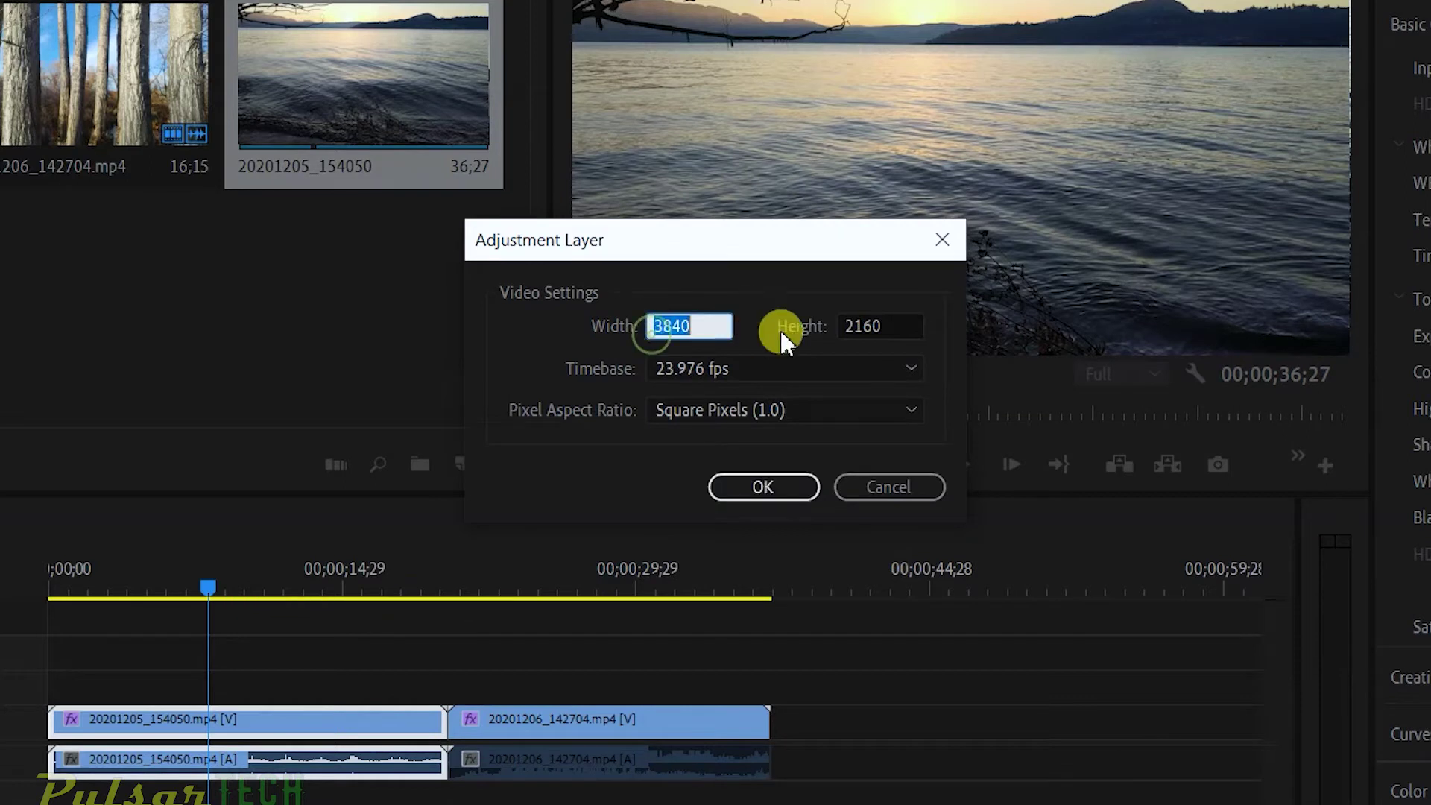
left_click(856, 328)
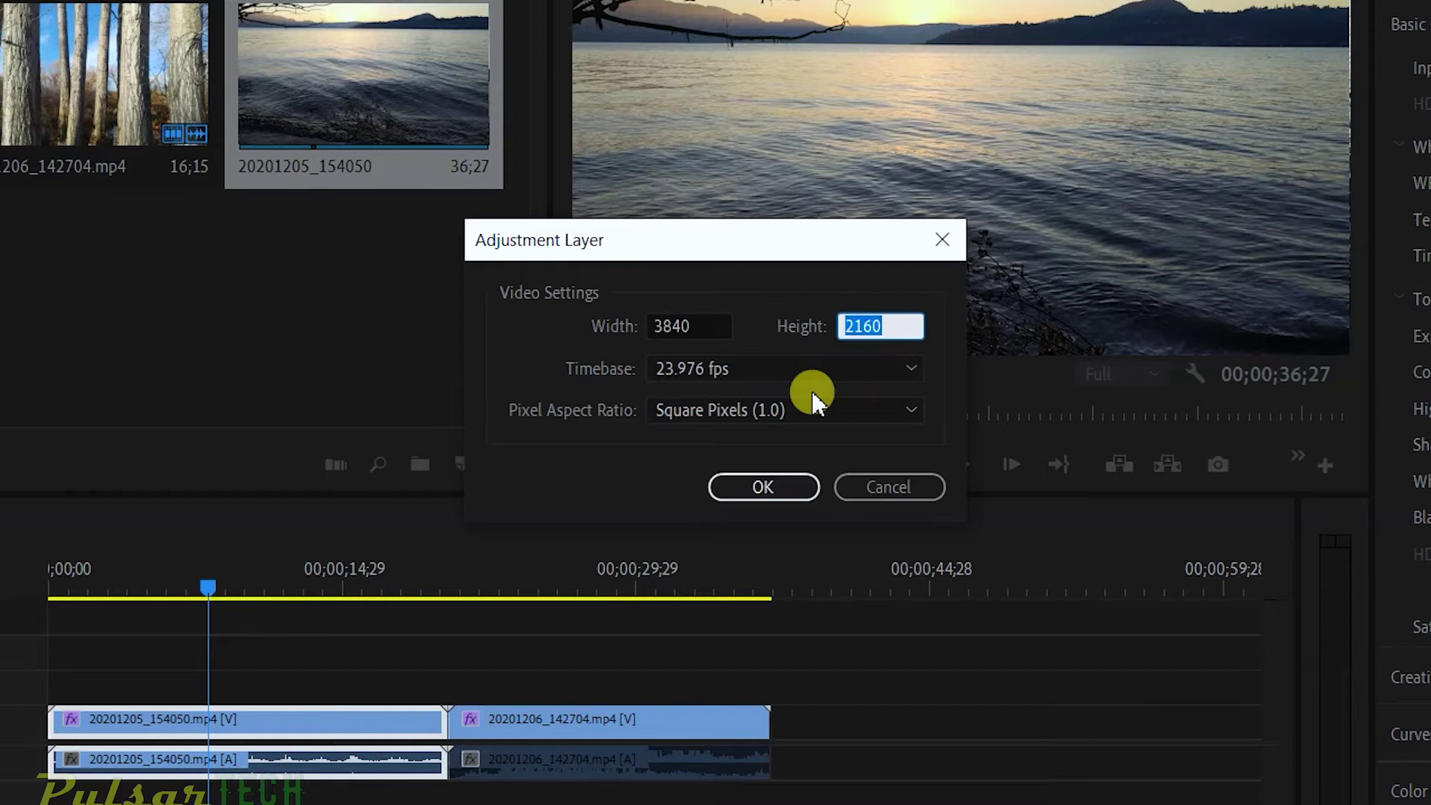
left_click(756, 492)
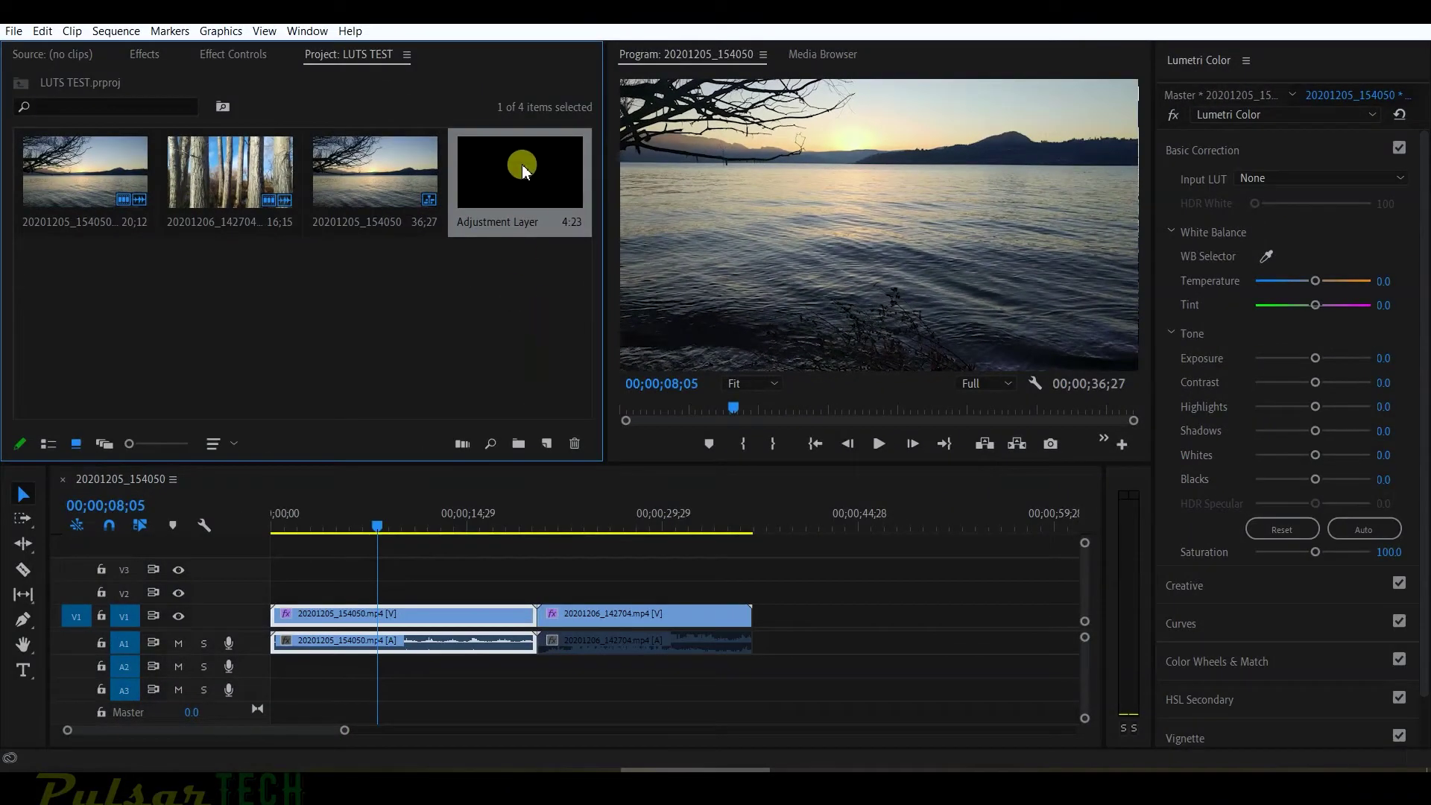
Step: Place the adjustment layer on V2 from the sequence start and select it for grading
left_click_drag(522, 170, 749, 588)
left_click(477, 589)
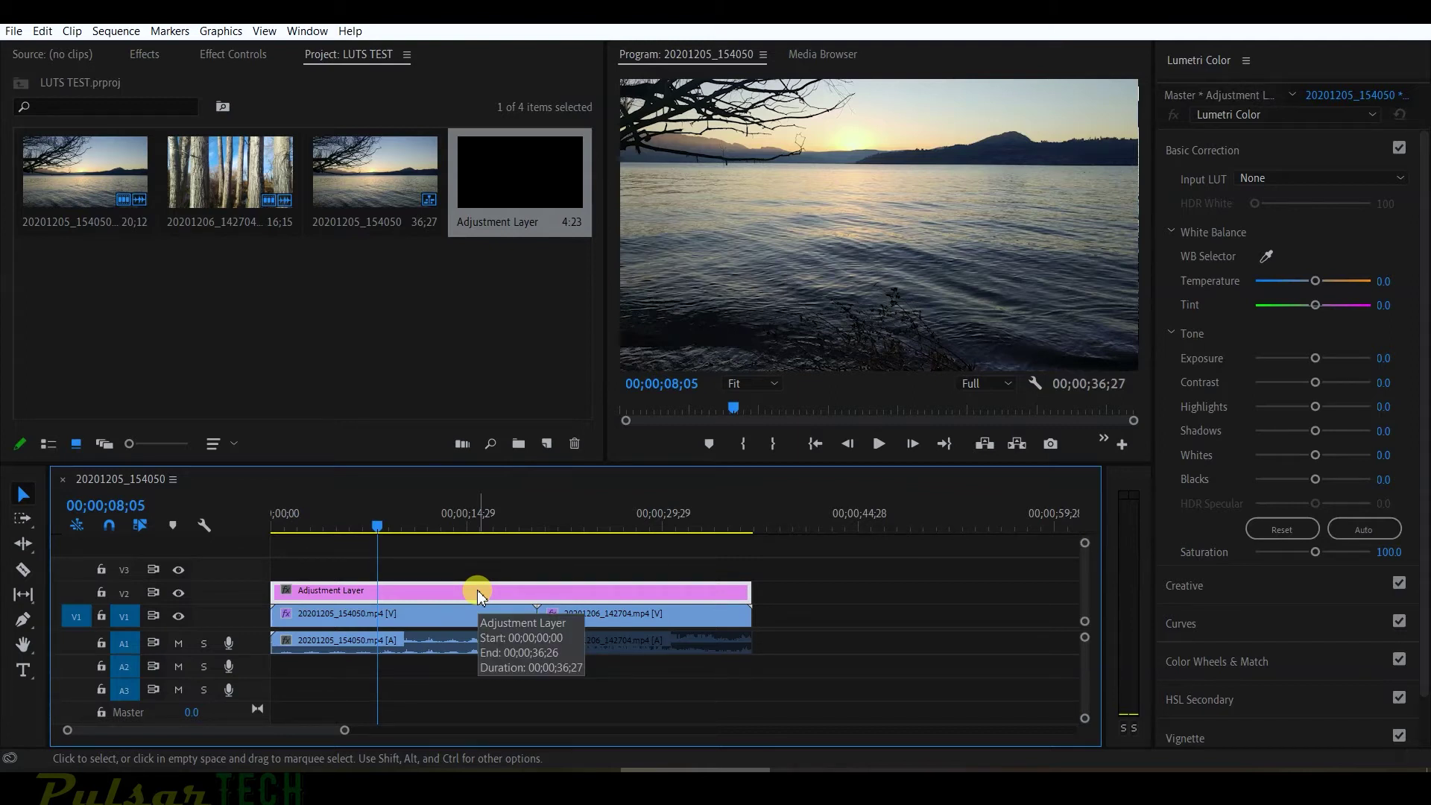
left_click(1231, 231)
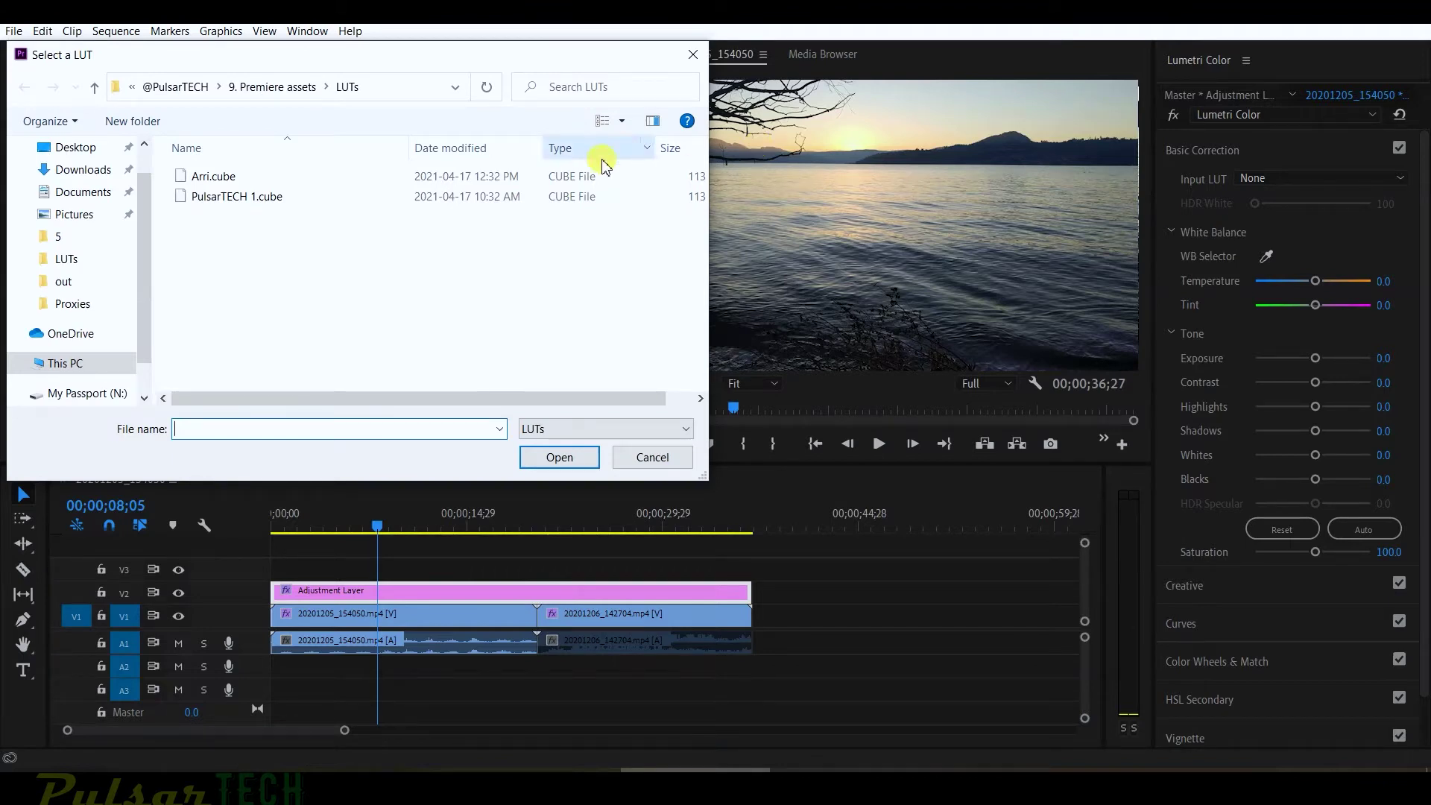
Step: Load PulsarTECH 1.cube onto the adjustment layer and play through the lake and trees clips
left_click(303, 198)
double_click(302, 198)
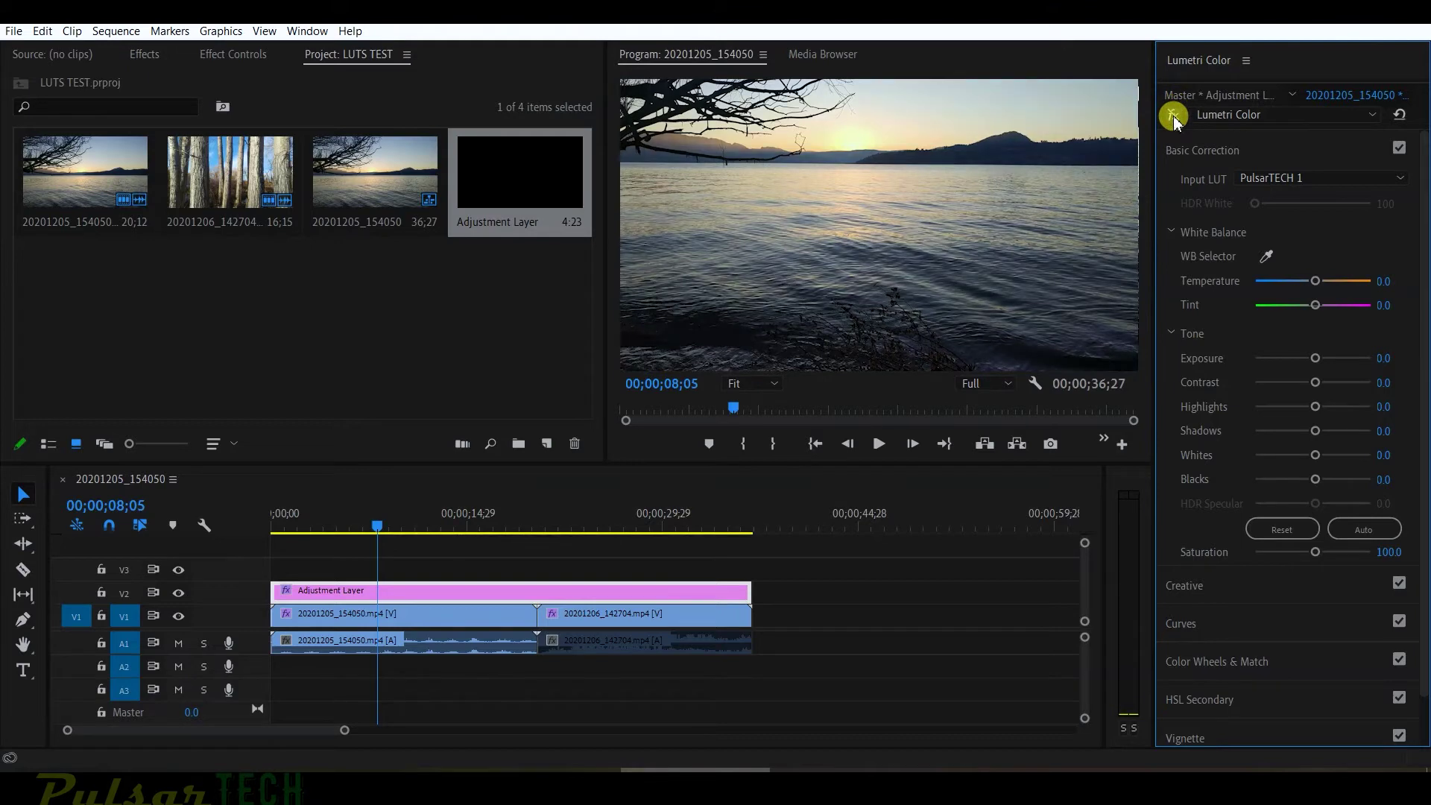
key("space")
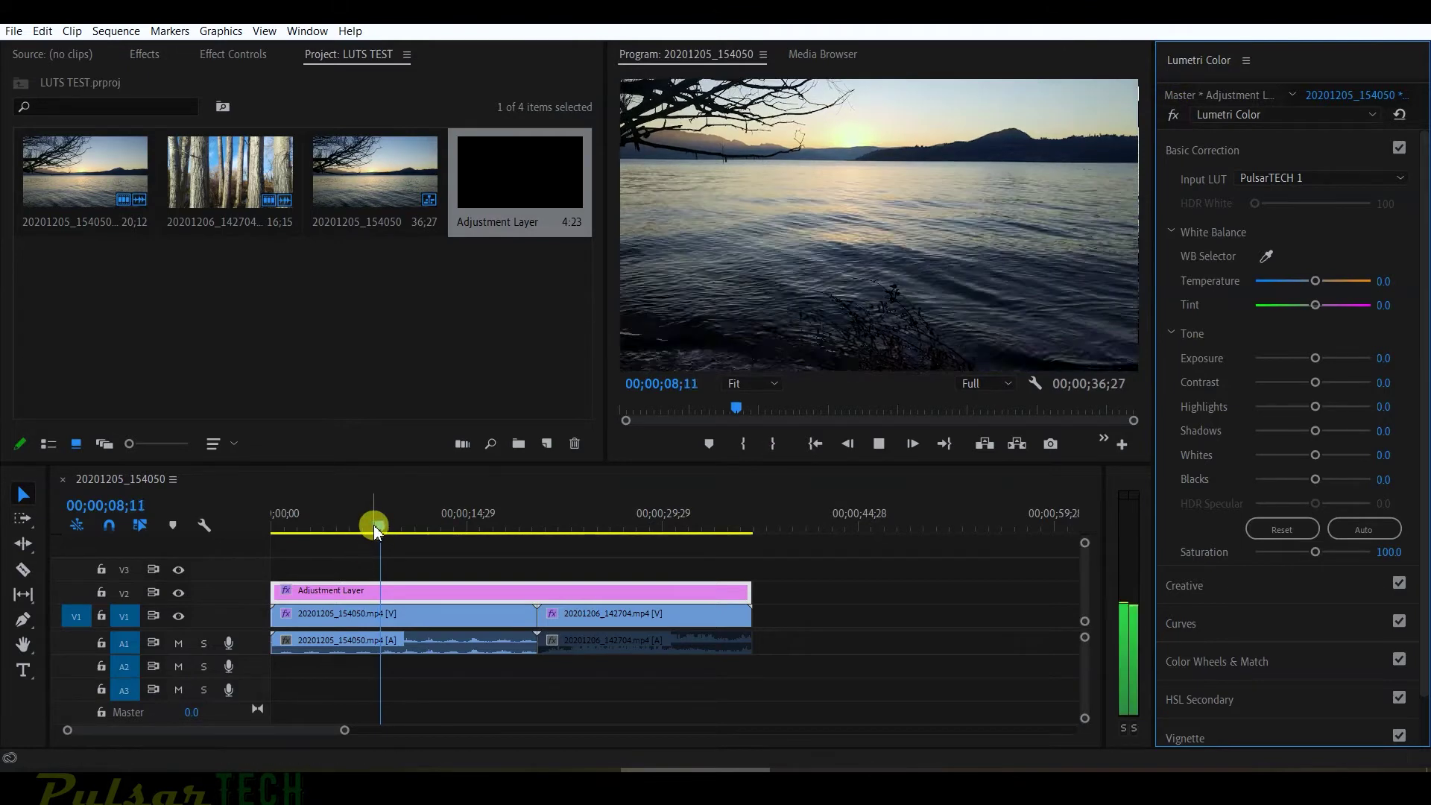
left_click(434, 528)
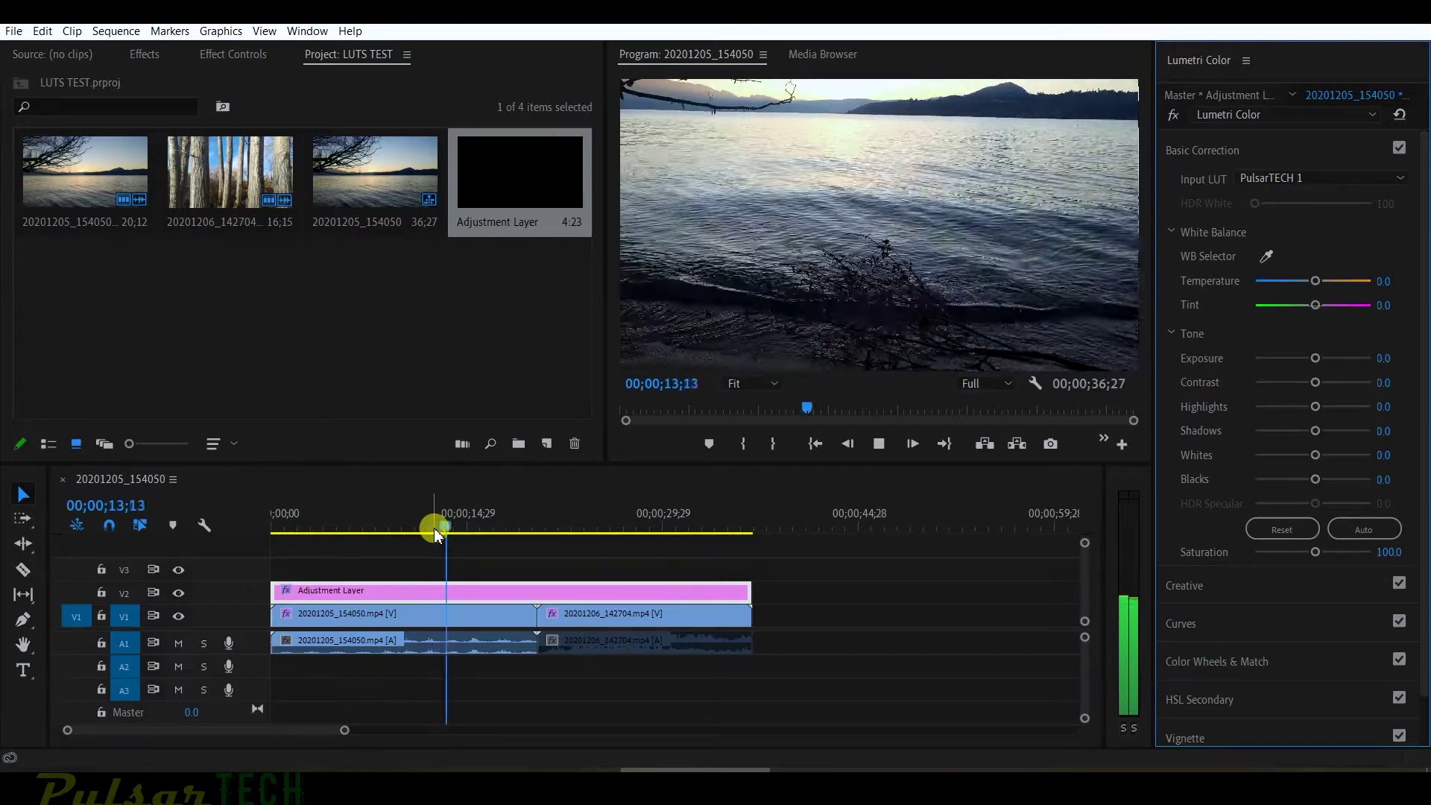
left_click(584, 523)
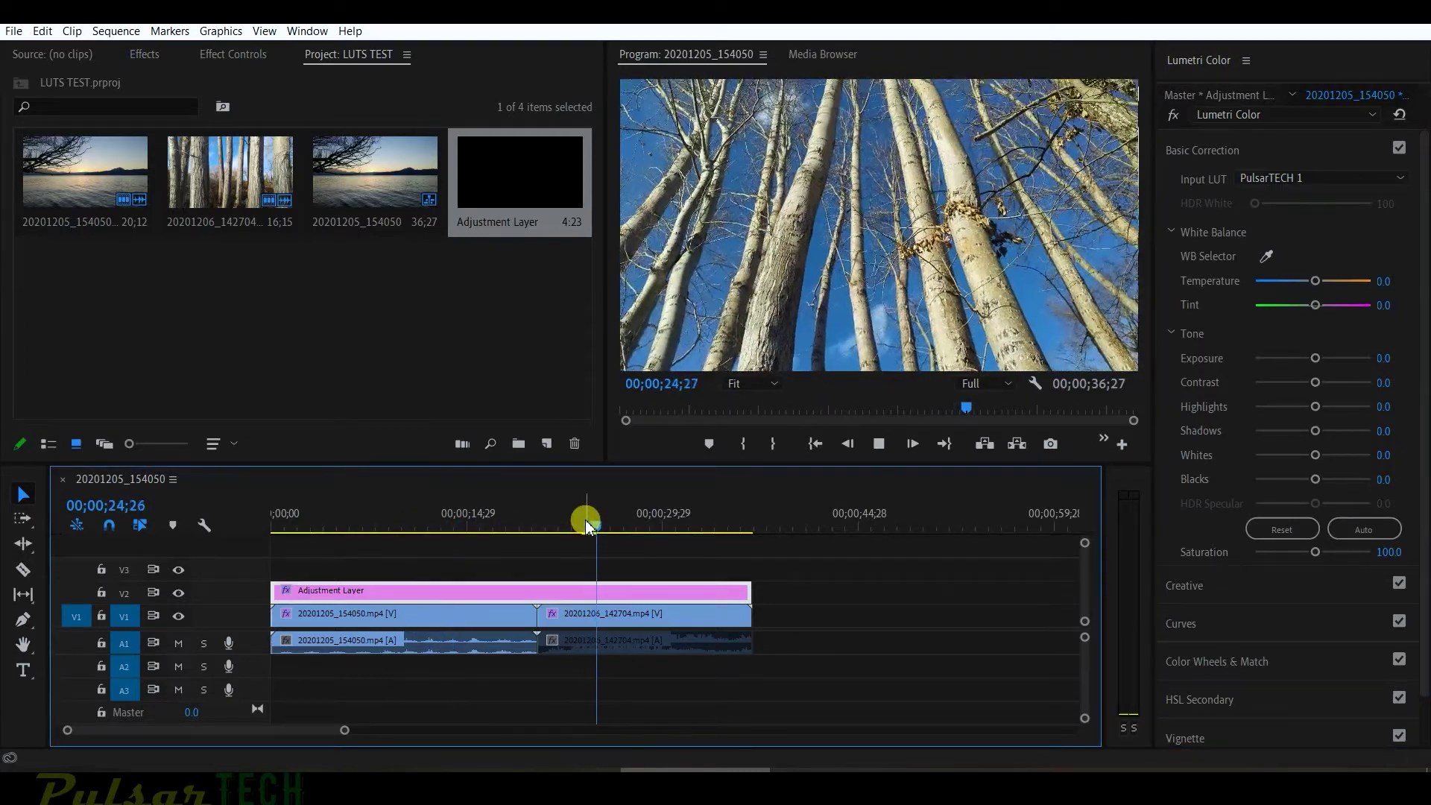
key("space")
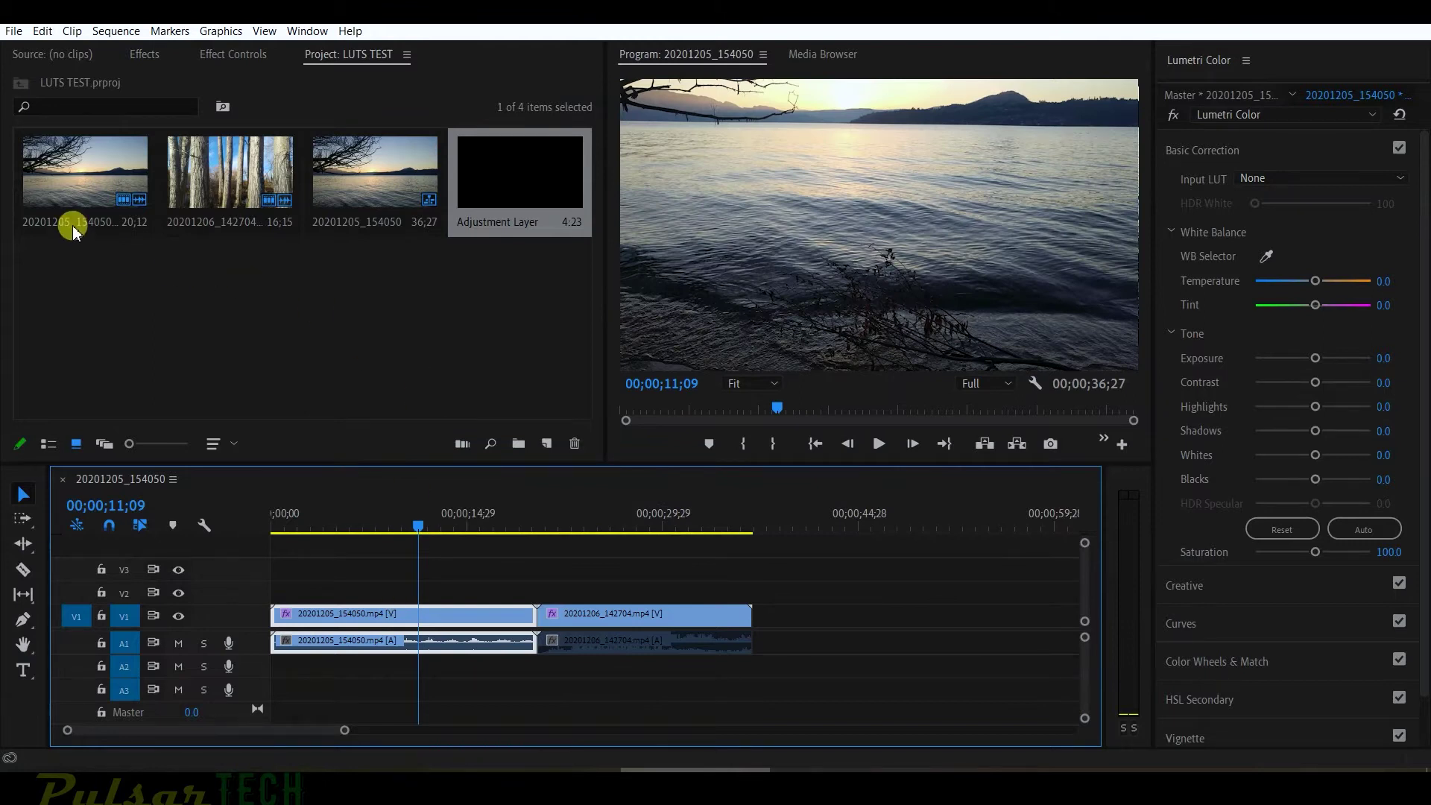
Step: Select the lake clip and switch between the SECOND TIMELINE and FIRST TIMELINE tabs
left_click(81, 176)
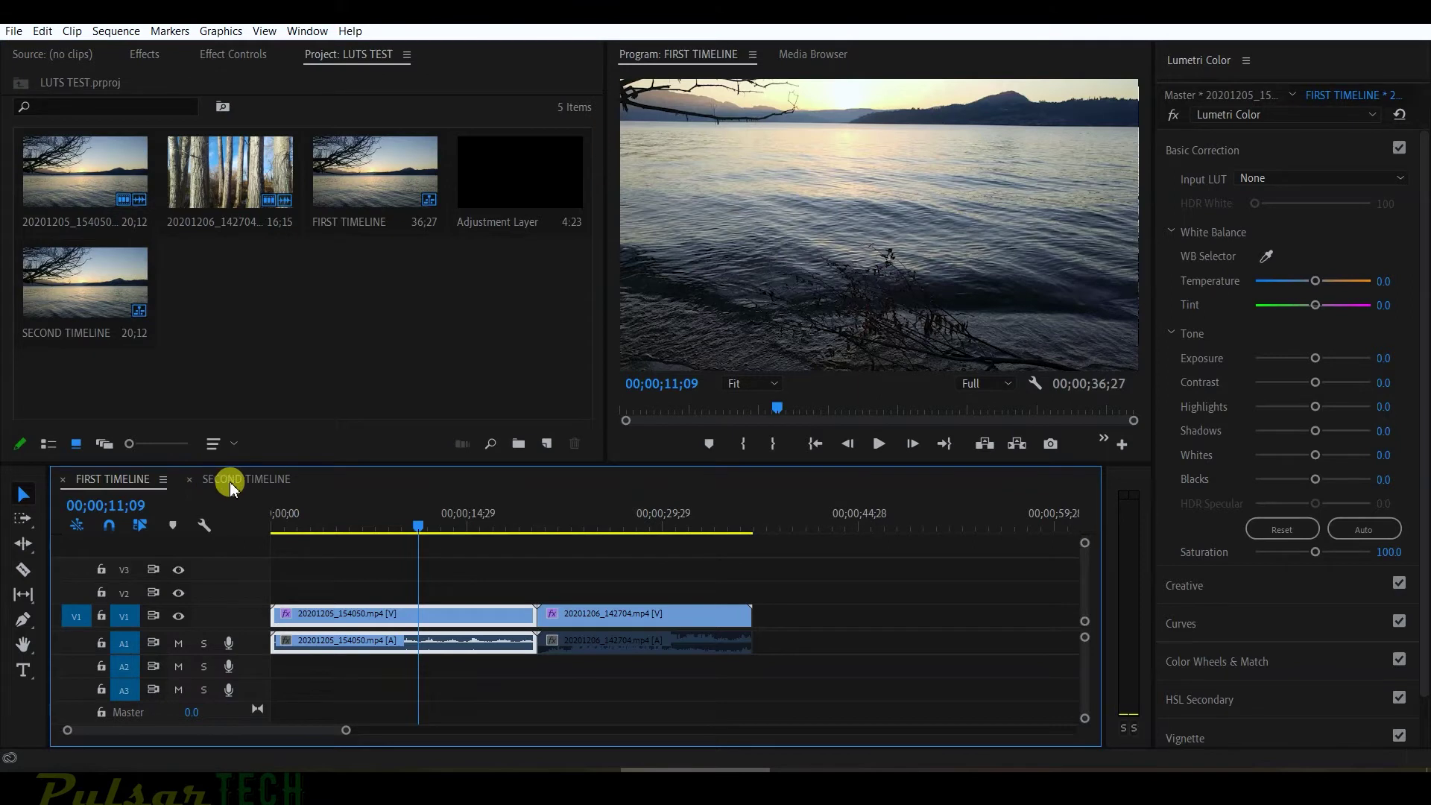
left_click(234, 484)
left_click(78, 152)
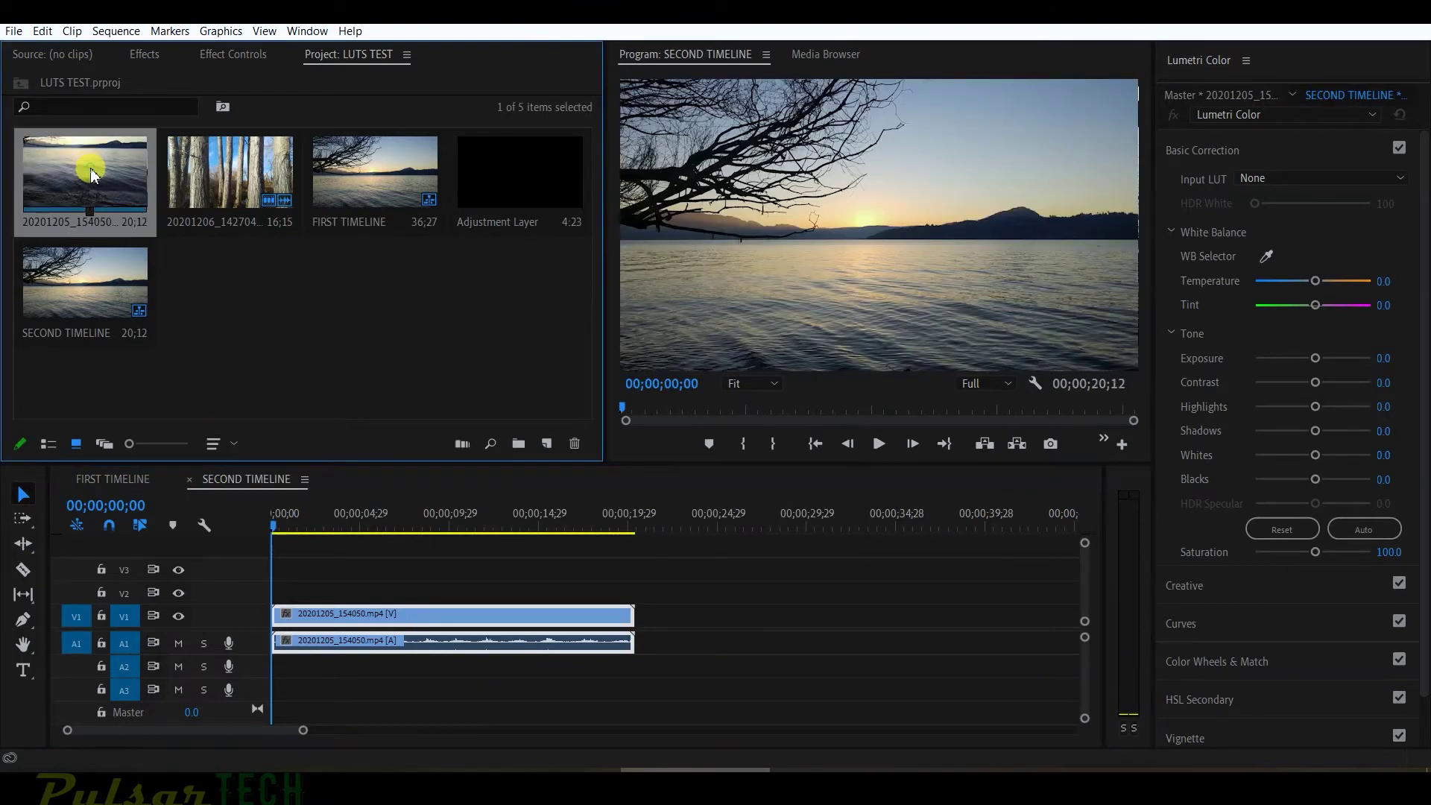
left_click(112, 479)
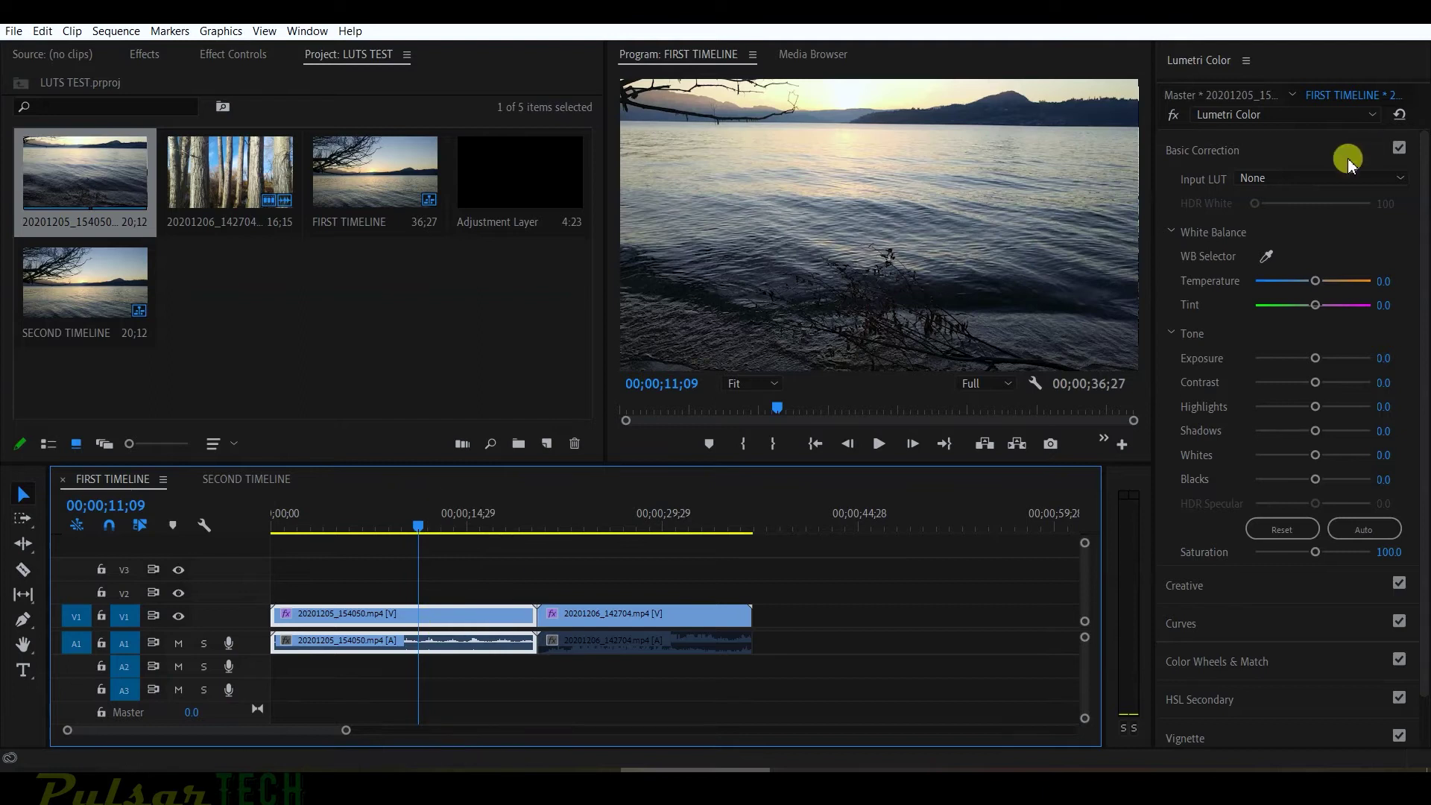
Step: Load PulsarTECH 1.cube on the lake master clip, preview it, then view SECOND TIMELINE at 07;26
left_click(1256, 179)
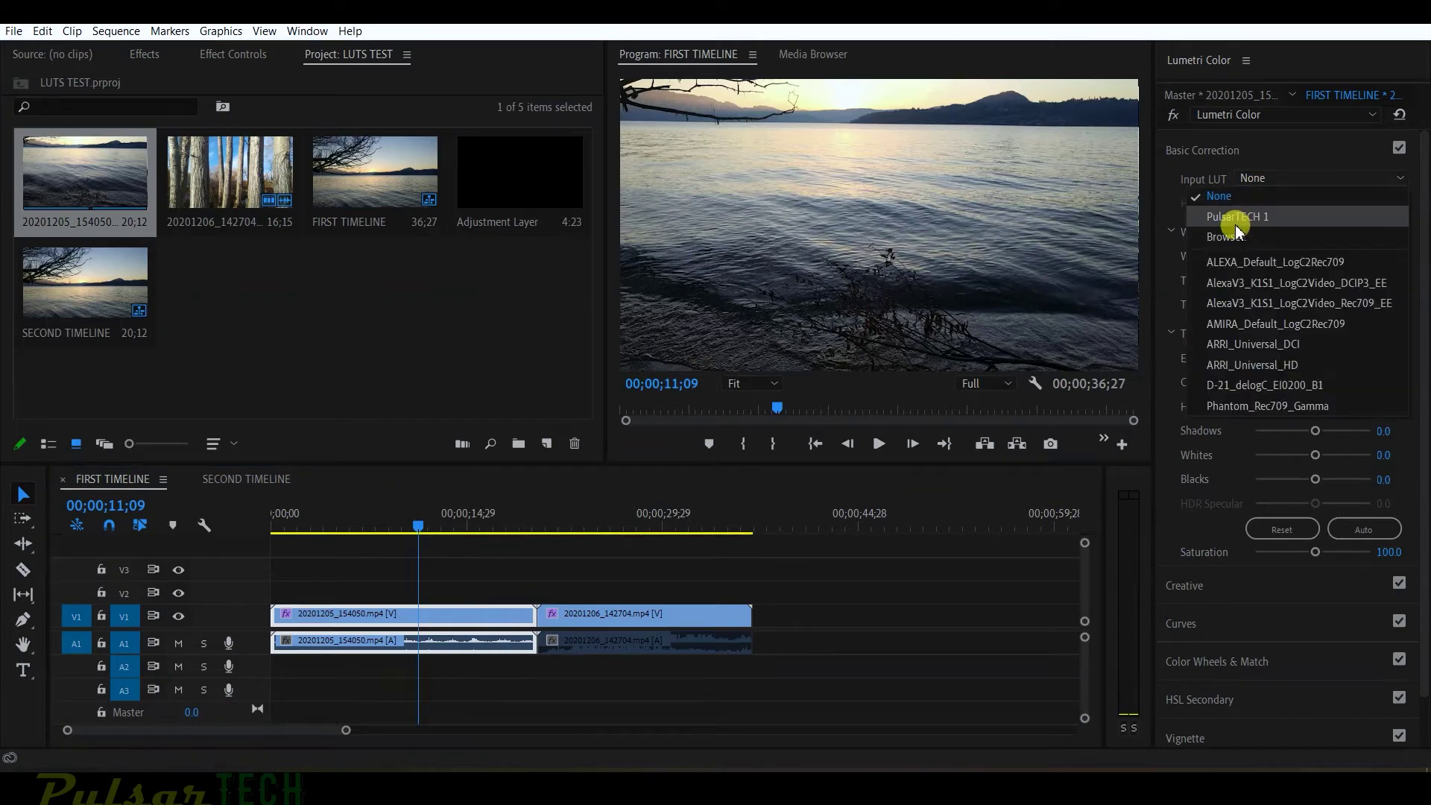
left_click(1228, 234)
left_click(227, 197)
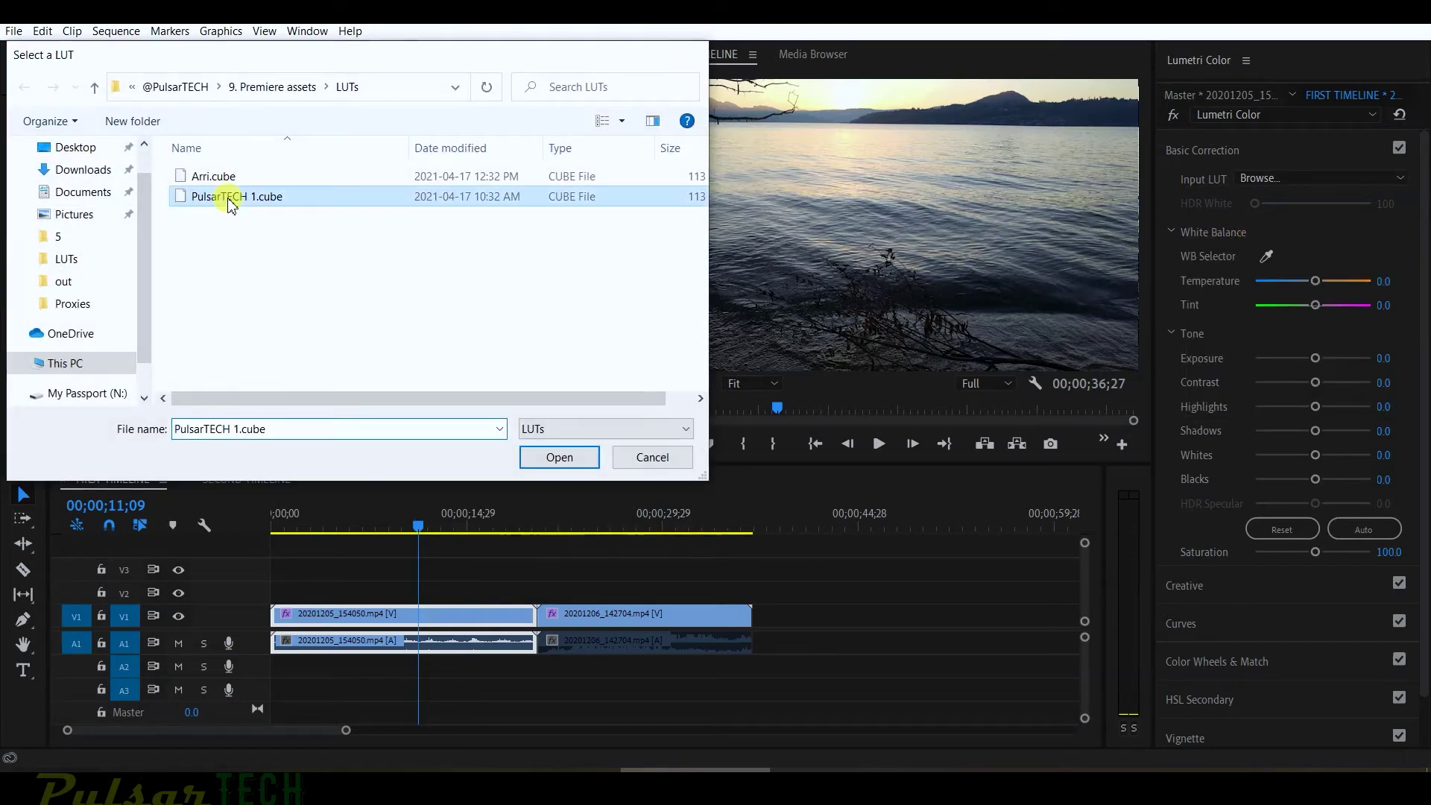
double_click(231, 203)
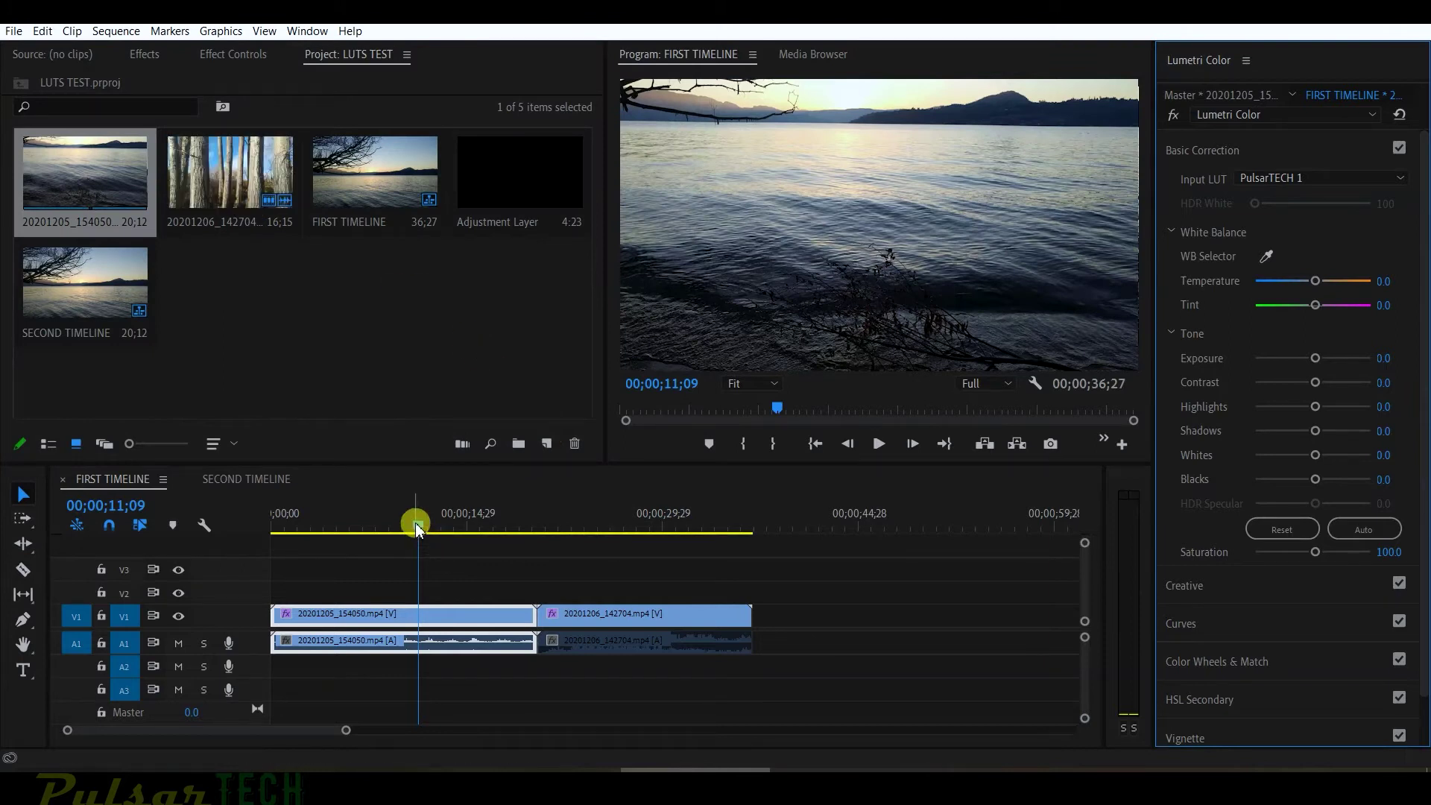
key("space")
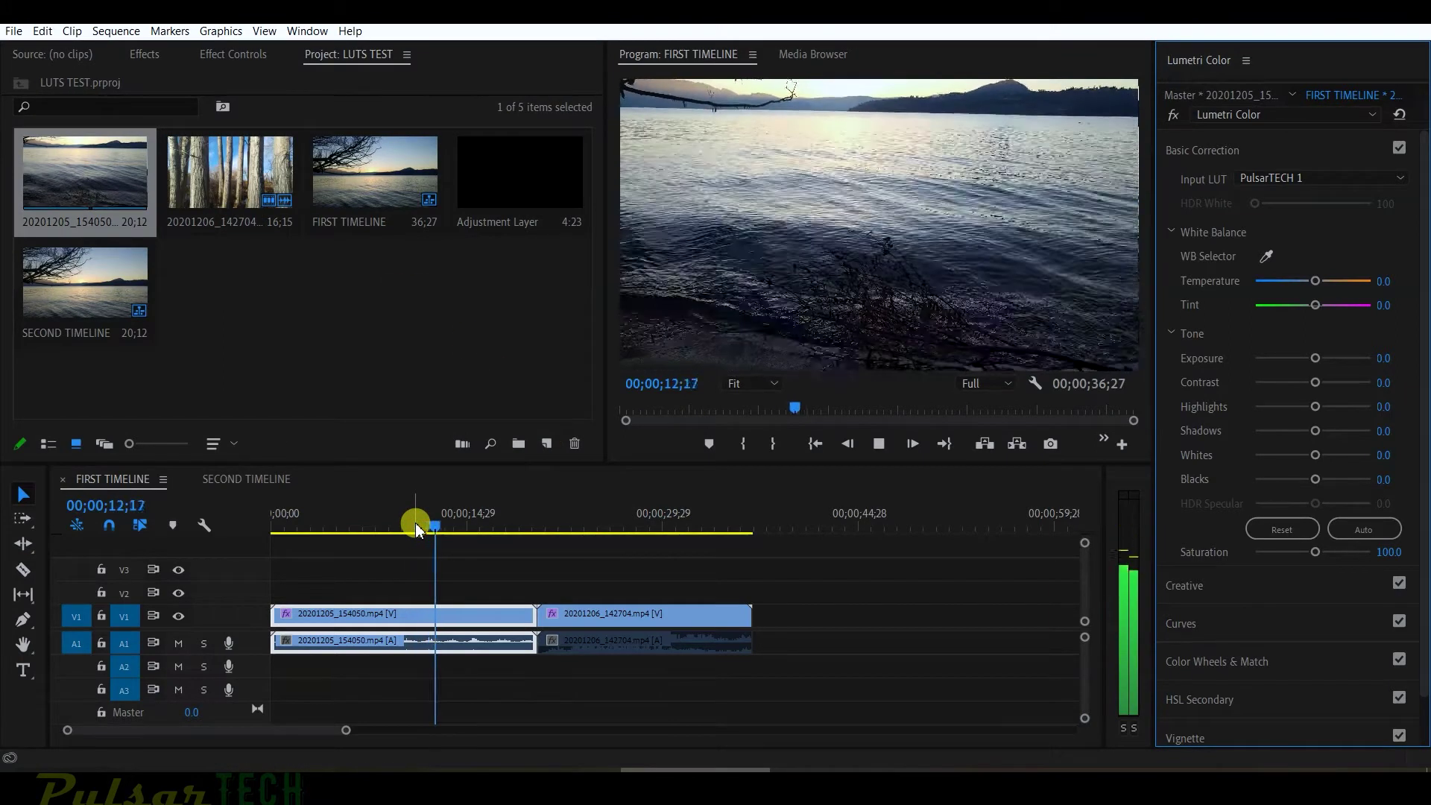
key("space")
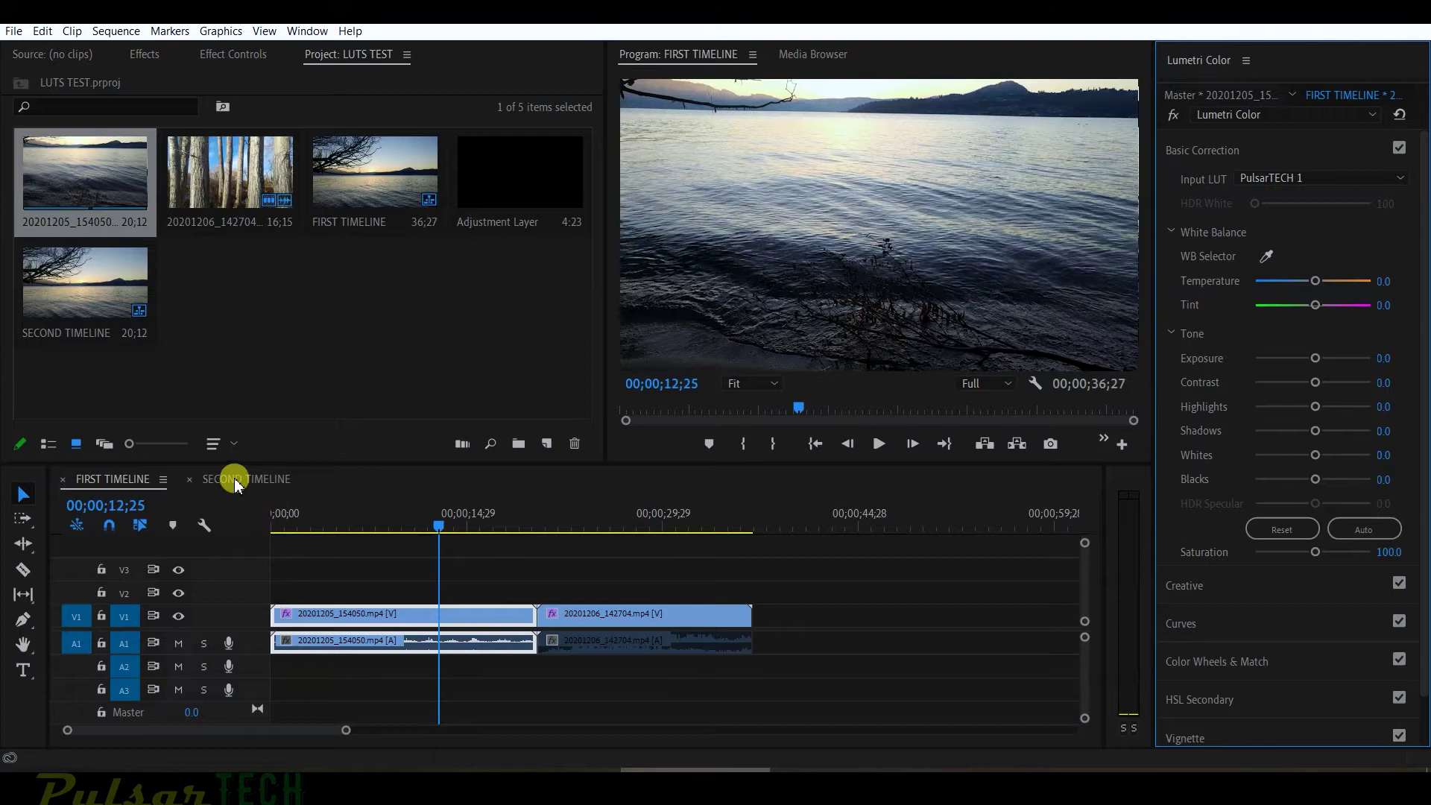
left_click(235, 480)
left_click(412, 517)
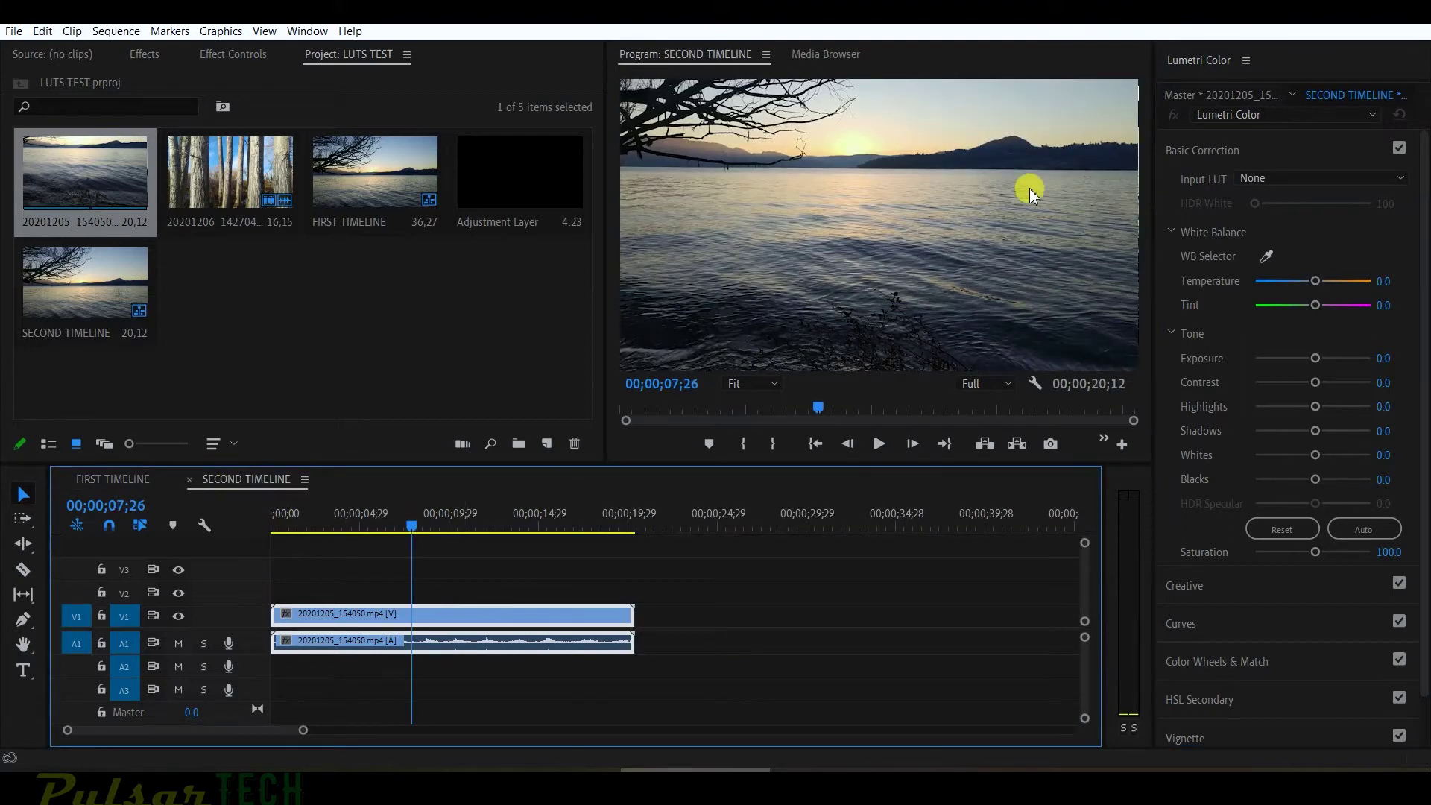
Step: Preview the SECOND TIMELINE lake clip and check the Input LUT list, leaving it at None
key("space")
key("space")
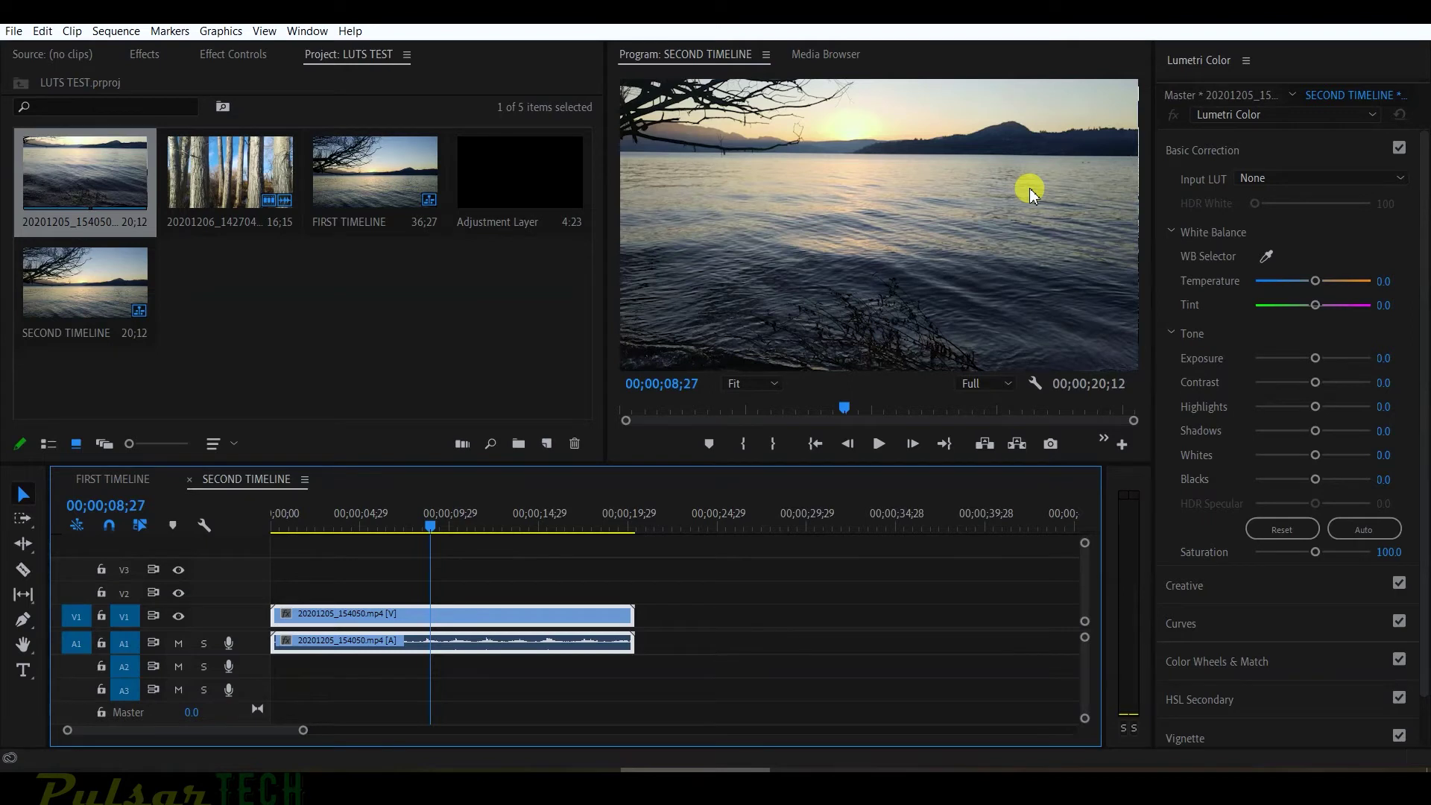
left_click(1254, 179)
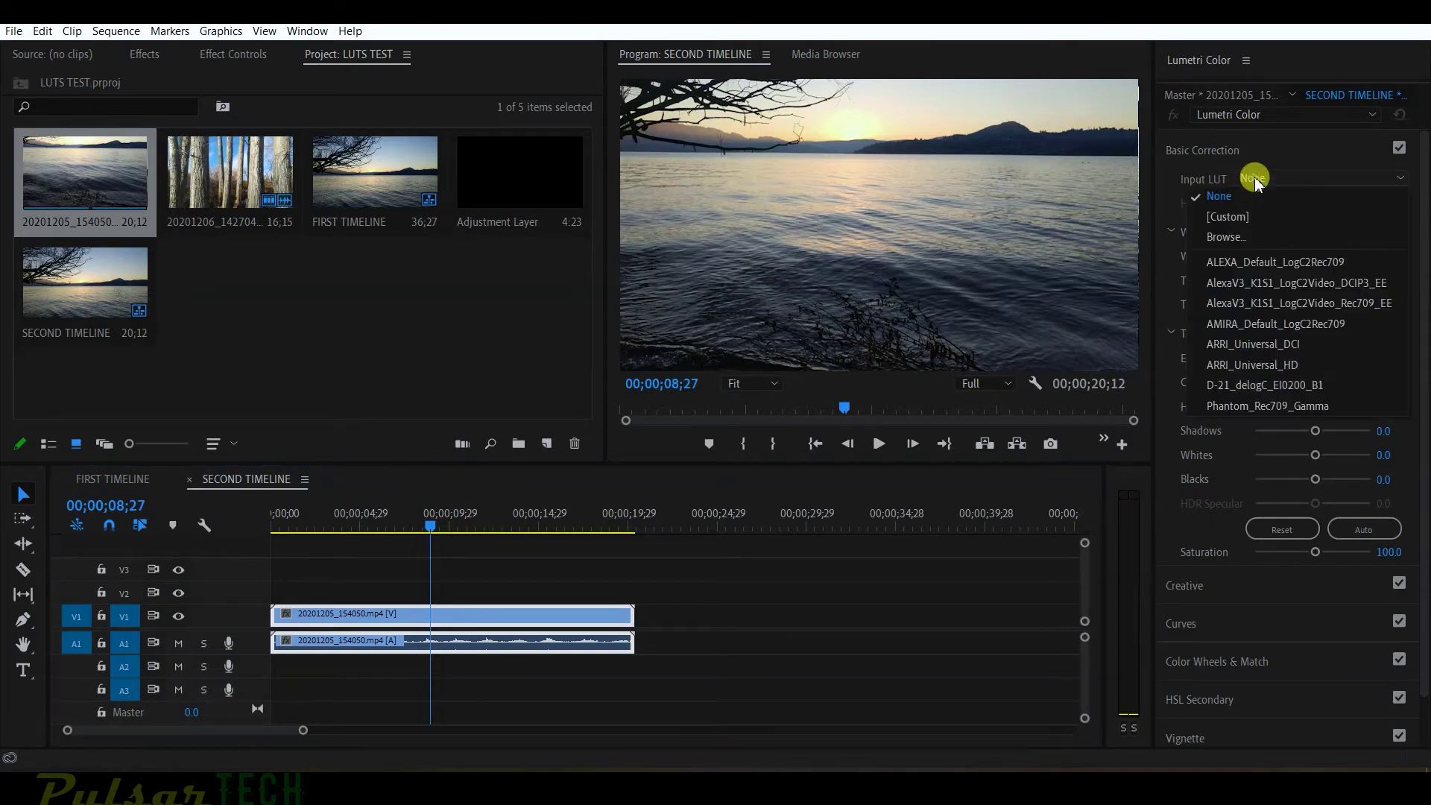
left_click(400, 532)
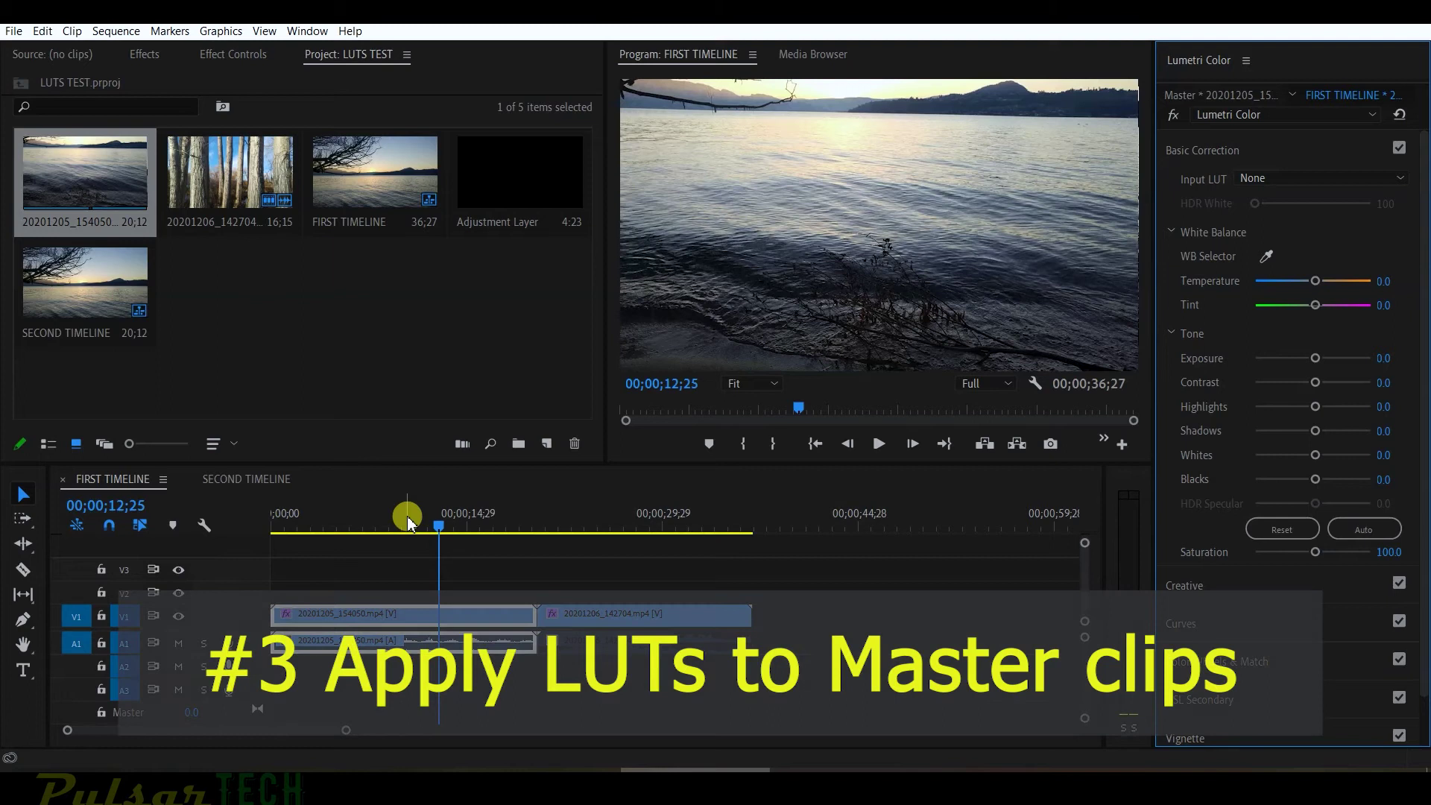
Step: Show Effect Controls for the first lake clip's timeline instance
double_click(87, 173)
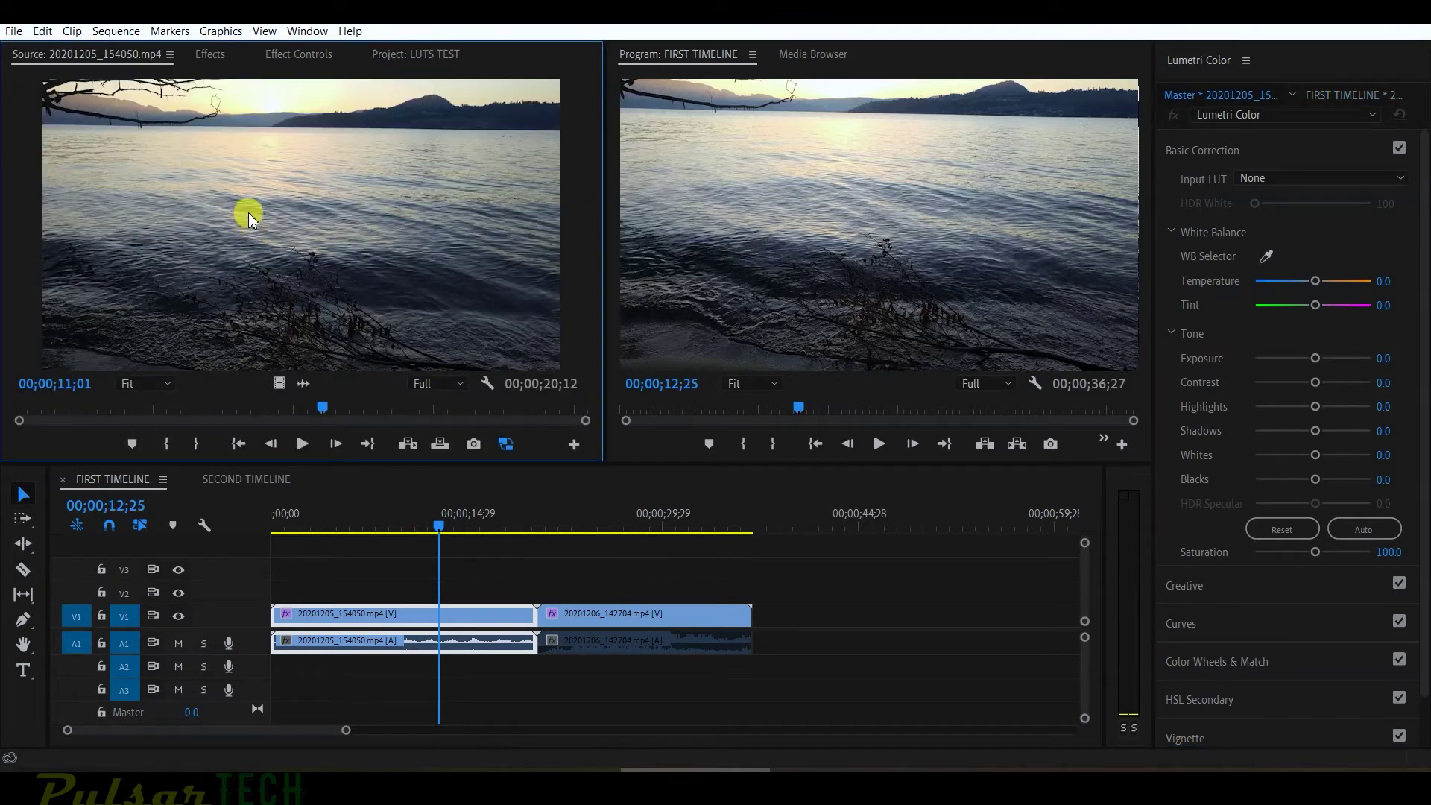
left_click(288, 55)
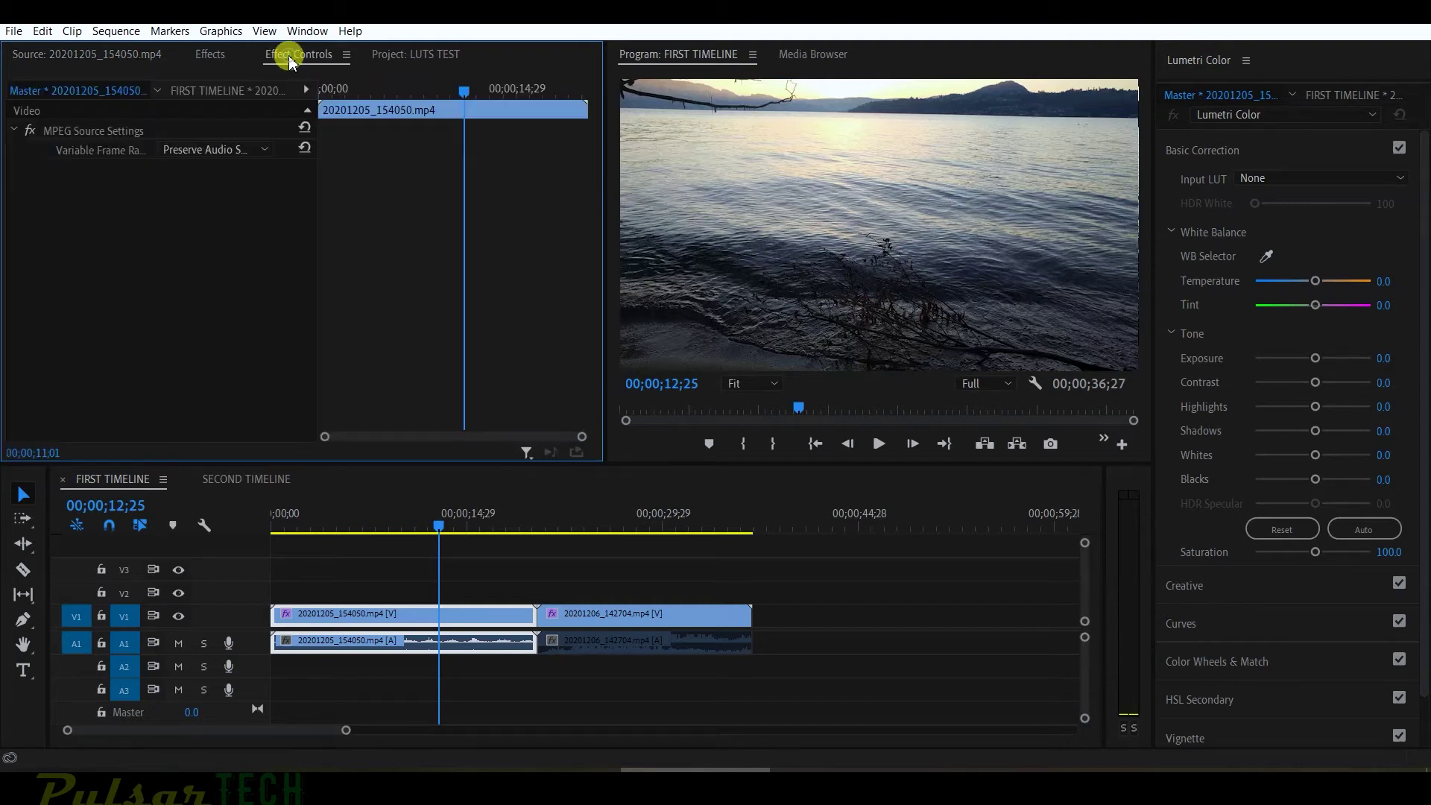
left_click(245, 90)
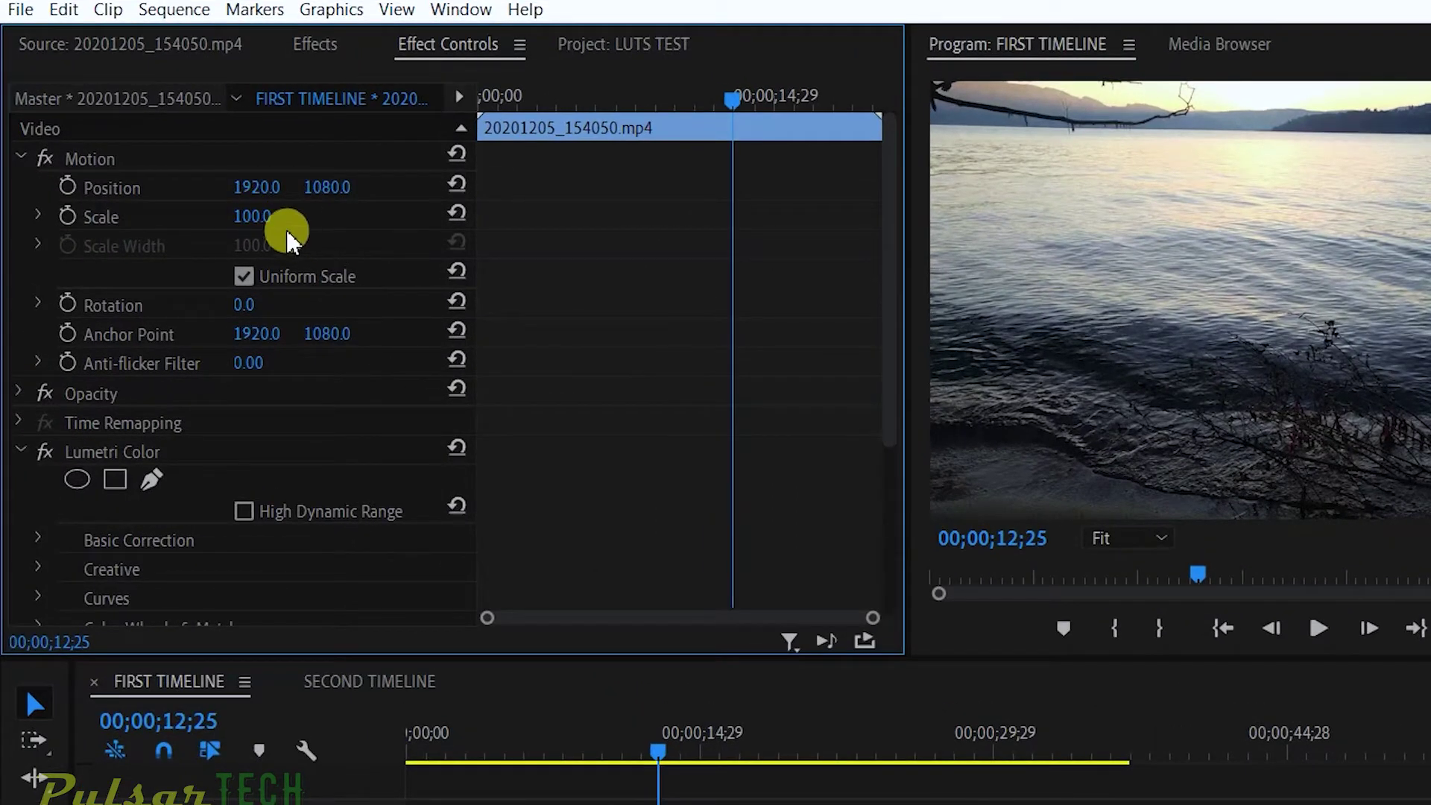
Step: Delete the clip's Lumetri Color effect and show the lake master clip's effects
left_click(21, 159)
left_click(34, 243)
key("Delete")
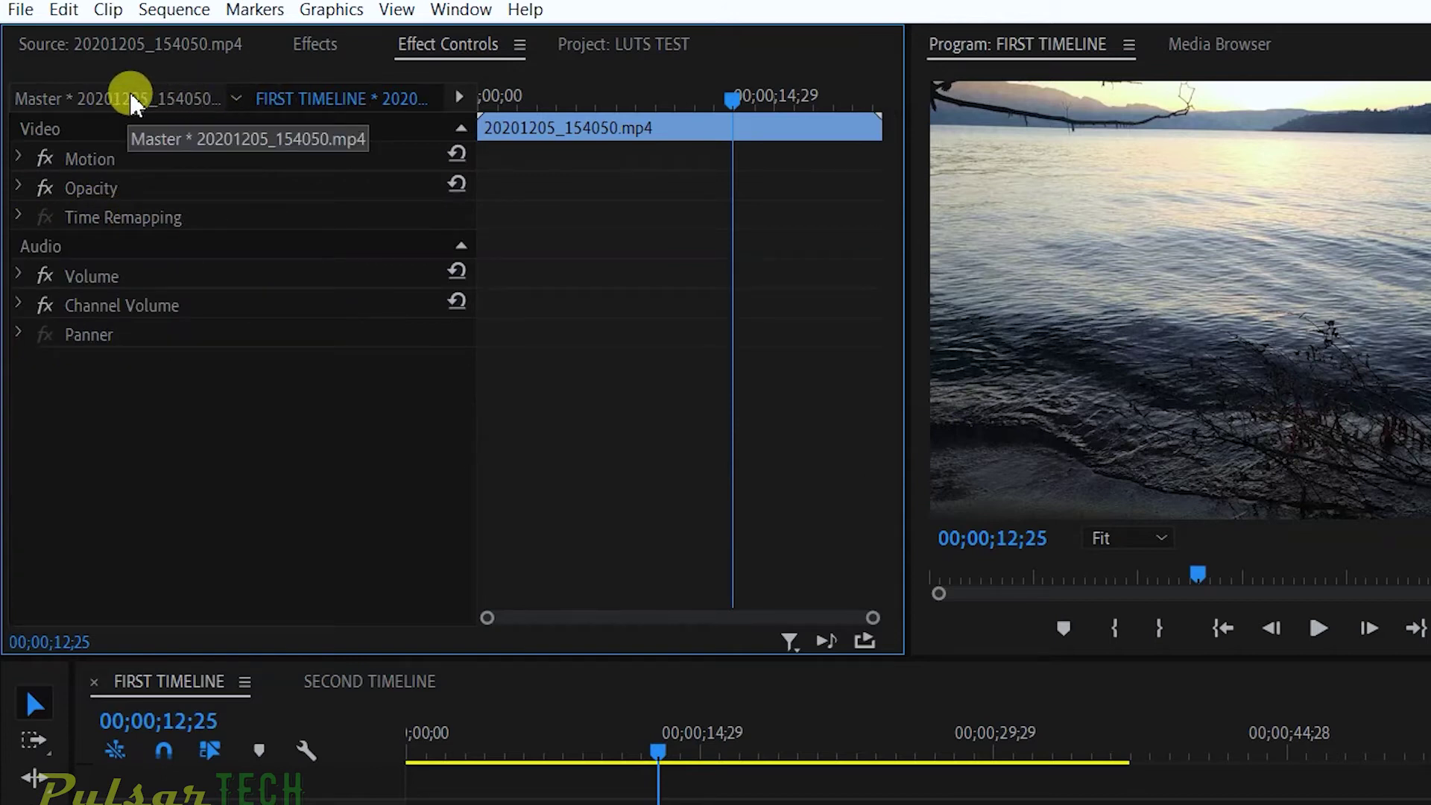
left_click(55, 101)
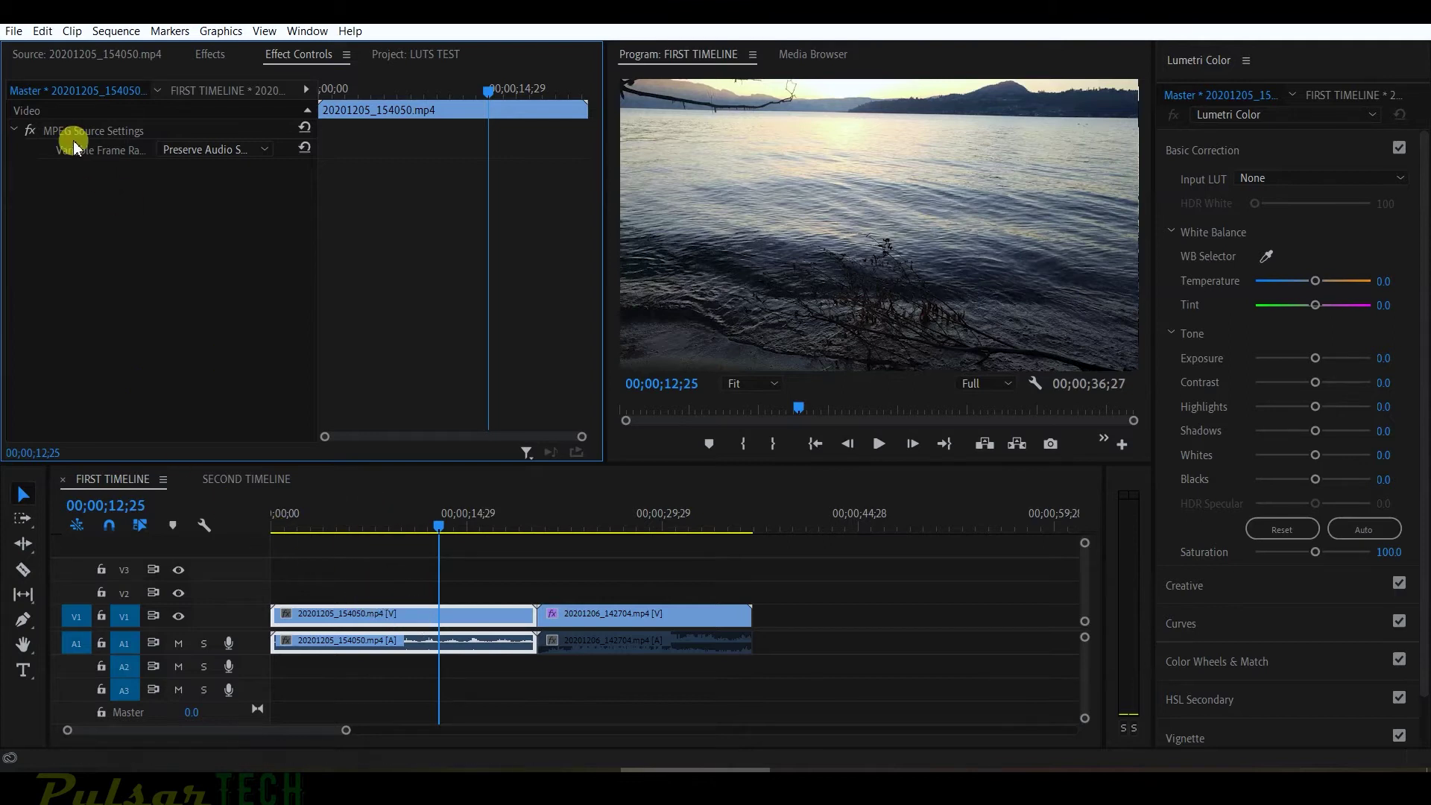
Step: Nudge exposure to 0.8 and reset it to 0.0, then load PulsarTECH 1.cube as the input LUT
left_click_drag(1314, 359, 1320, 361)
double_click(1318, 361)
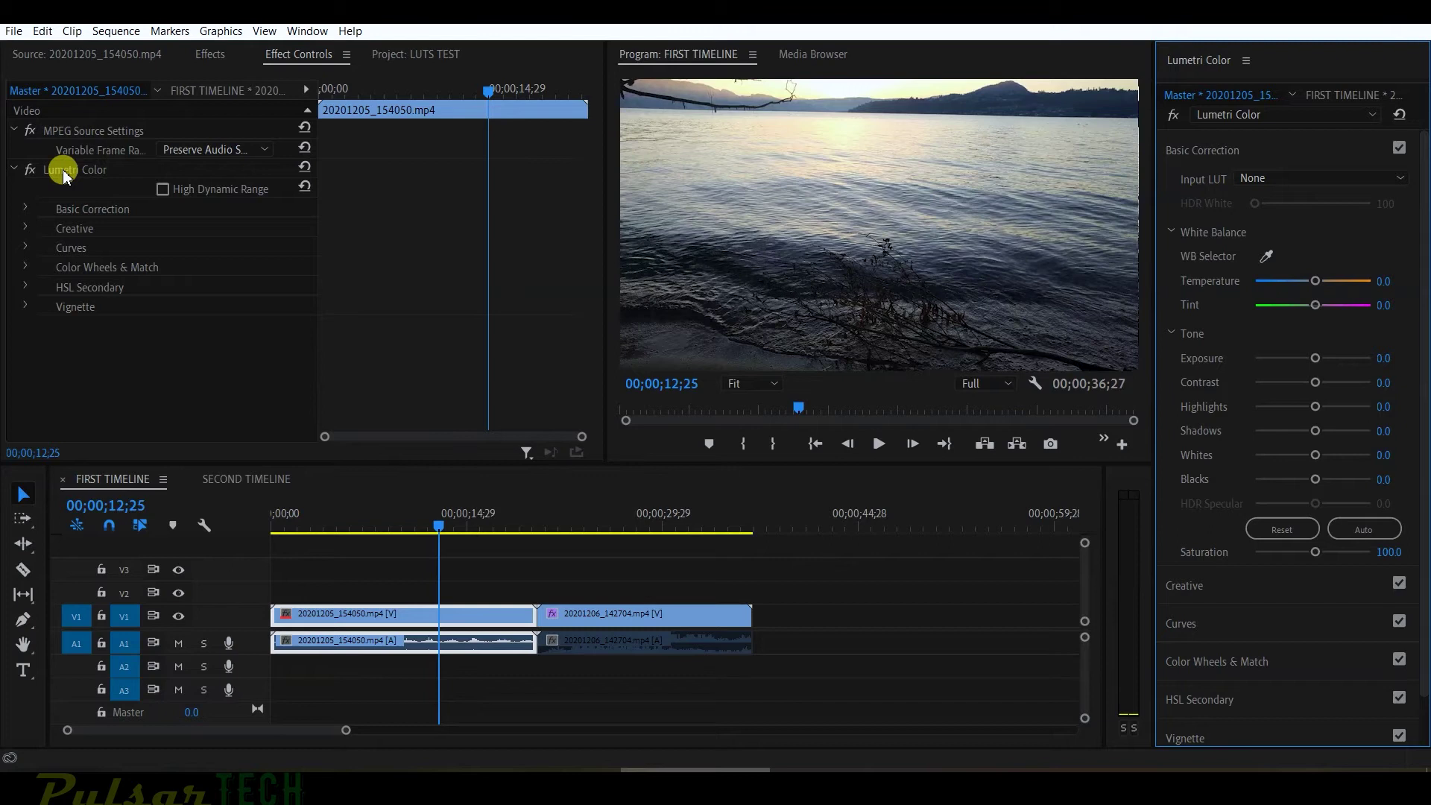
left_click(26, 208)
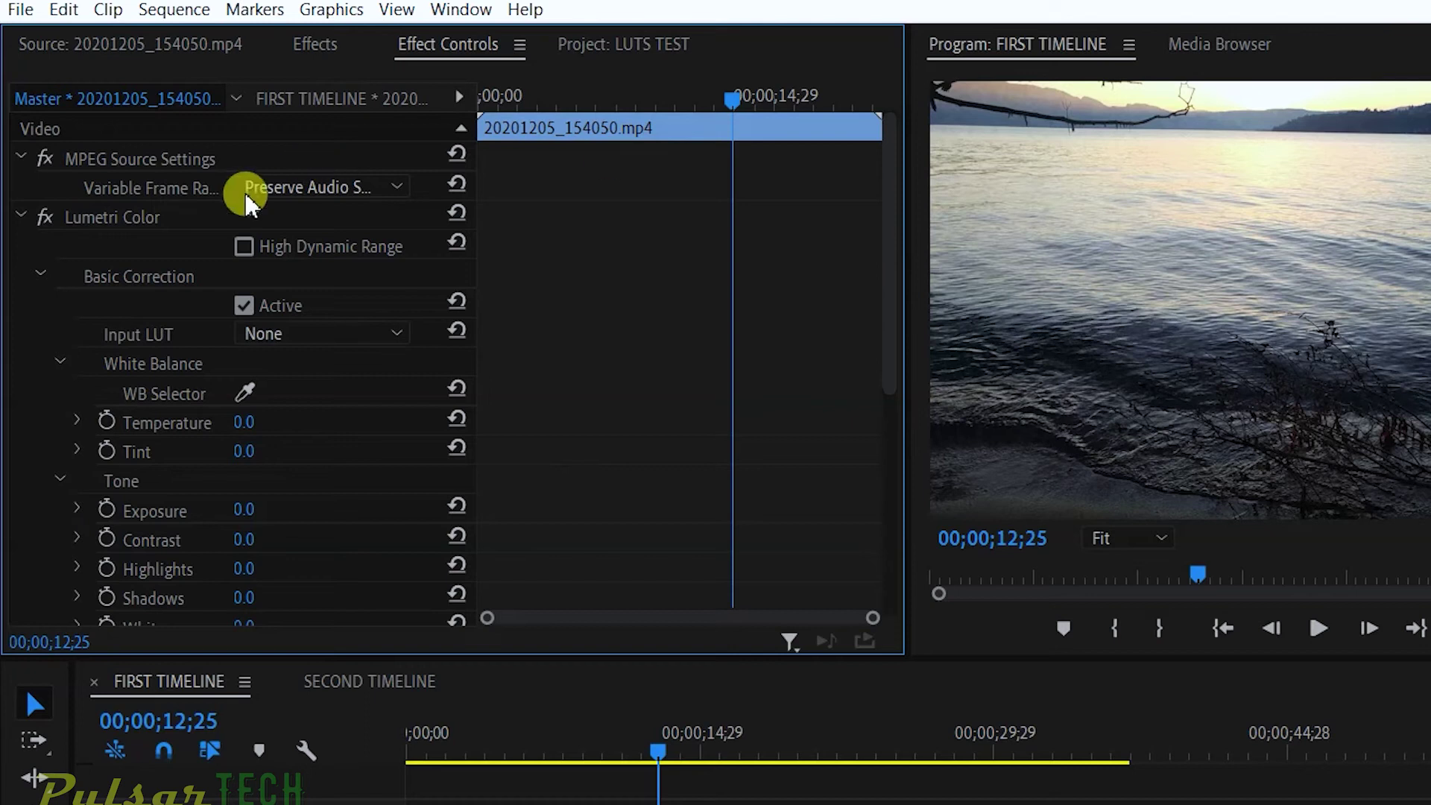
left_click(257, 335)
left_click(281, 417)
left_click(335, 272)
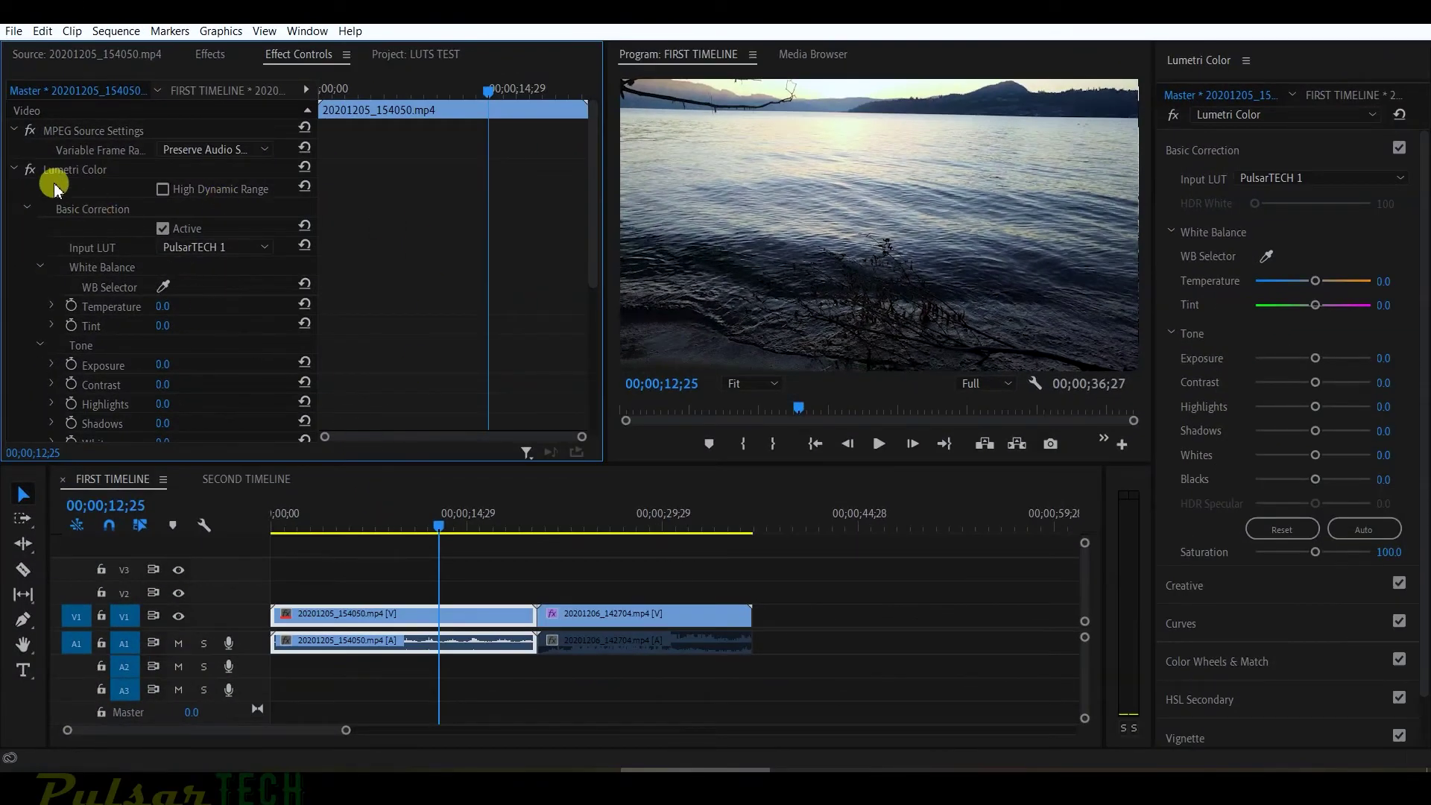
Step: Toggle the Lumetri grade off and on to compare, then switch to SECOND TIMELINE
left_click(31, 171)
left_click(31, 171)
left_click(31, 171)
left_click(30, 170)
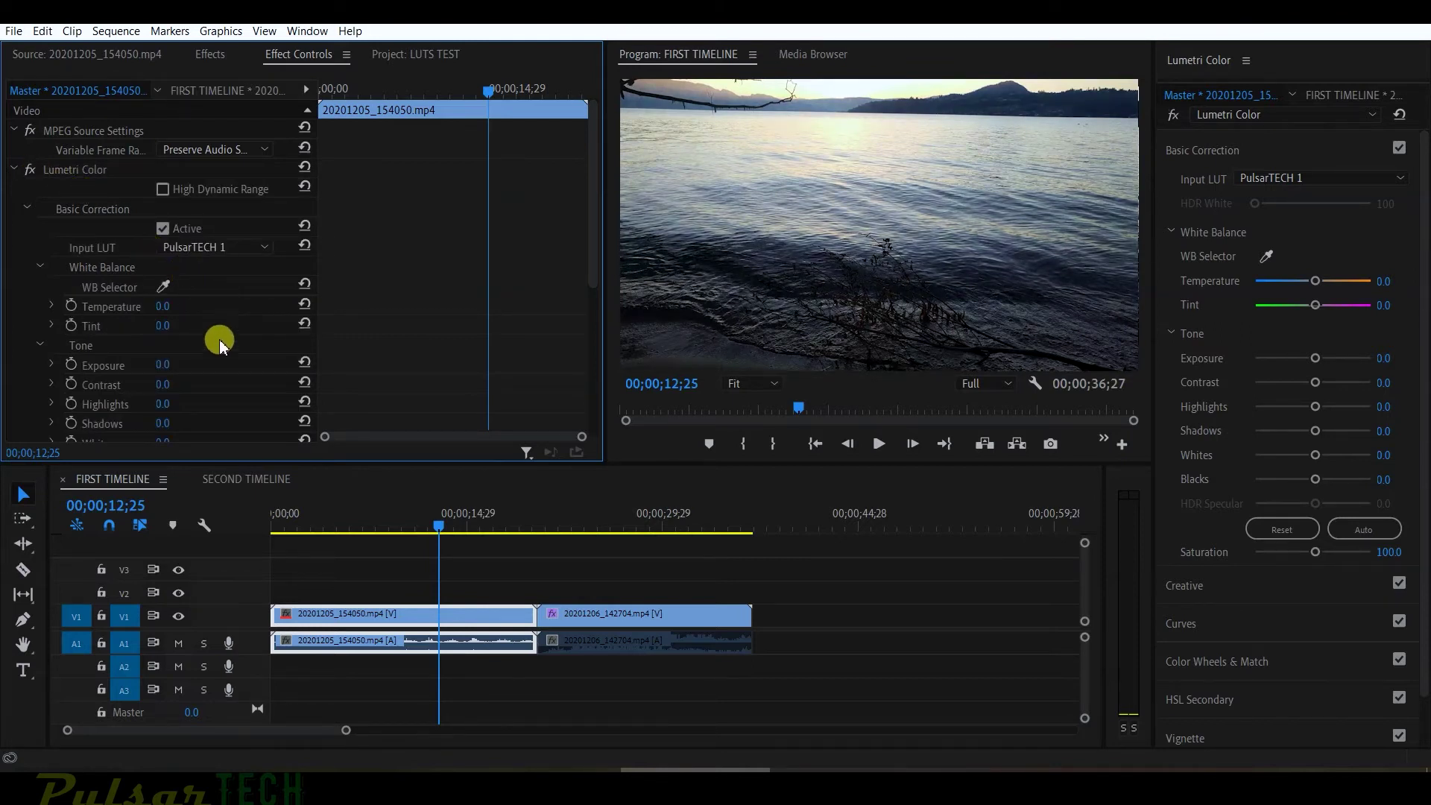
left_click(238, 480)
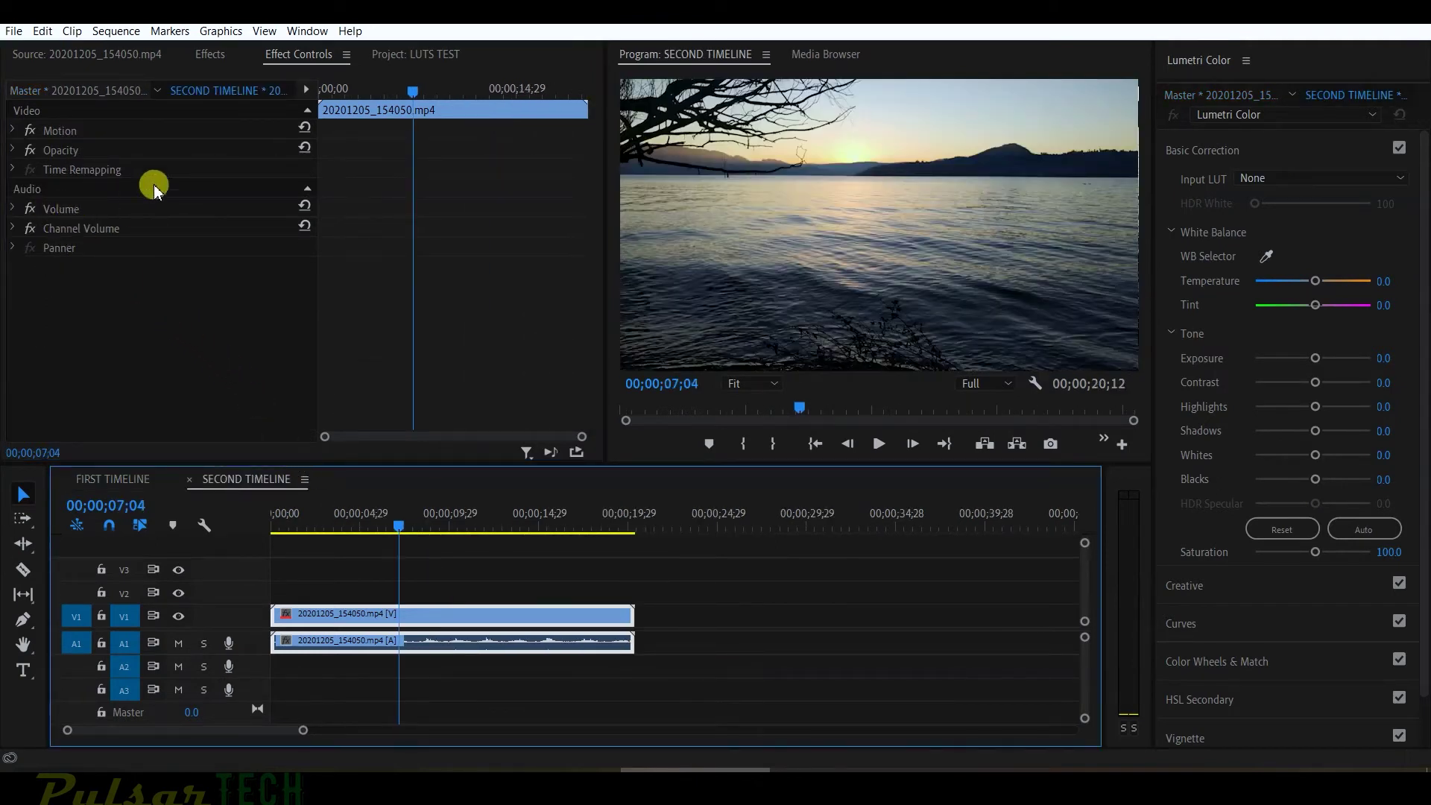
Step: Compare the master clip's PulsarTECH grade on and off, checking both master and sequence-clip effects
left_click(97, 90)
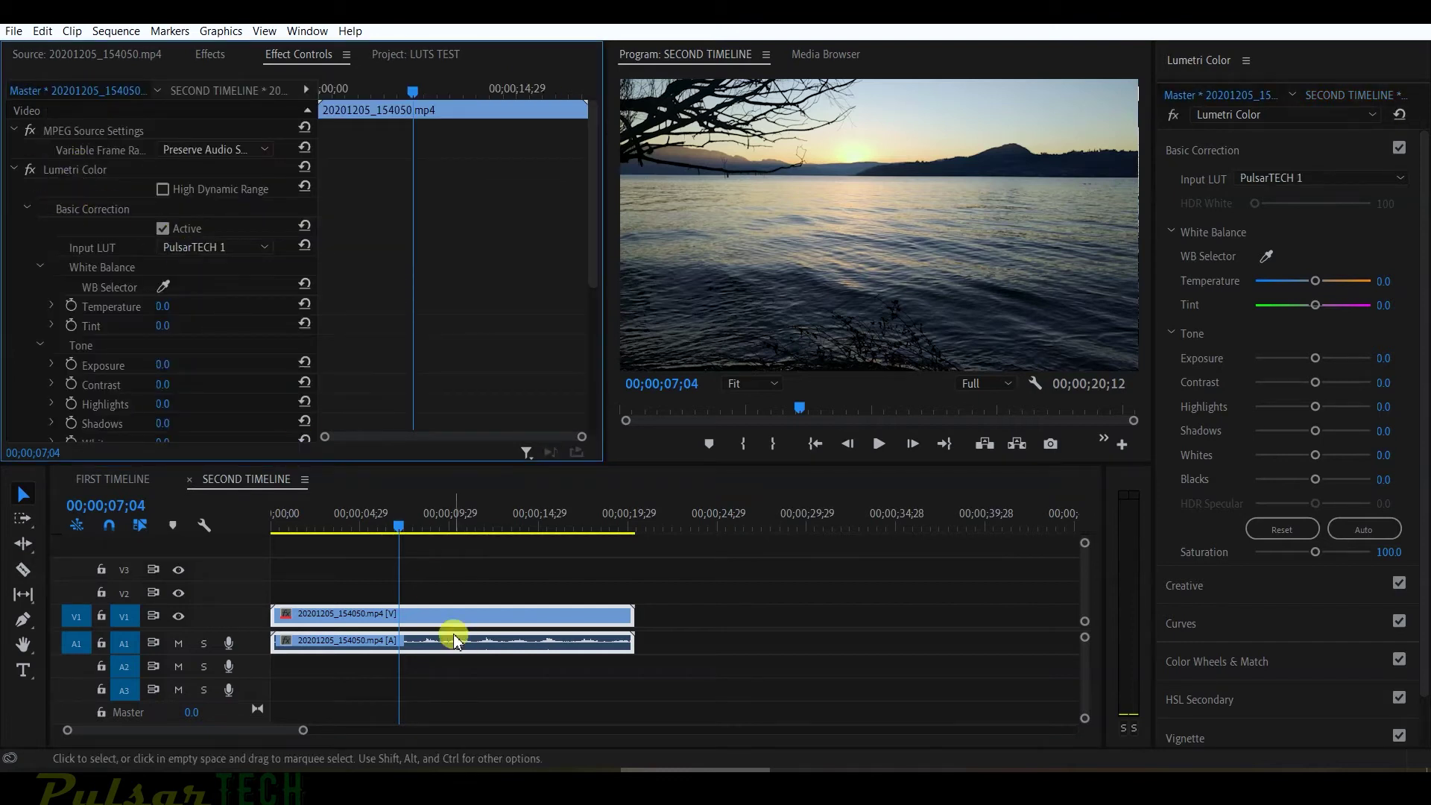
left_click(30, 170)
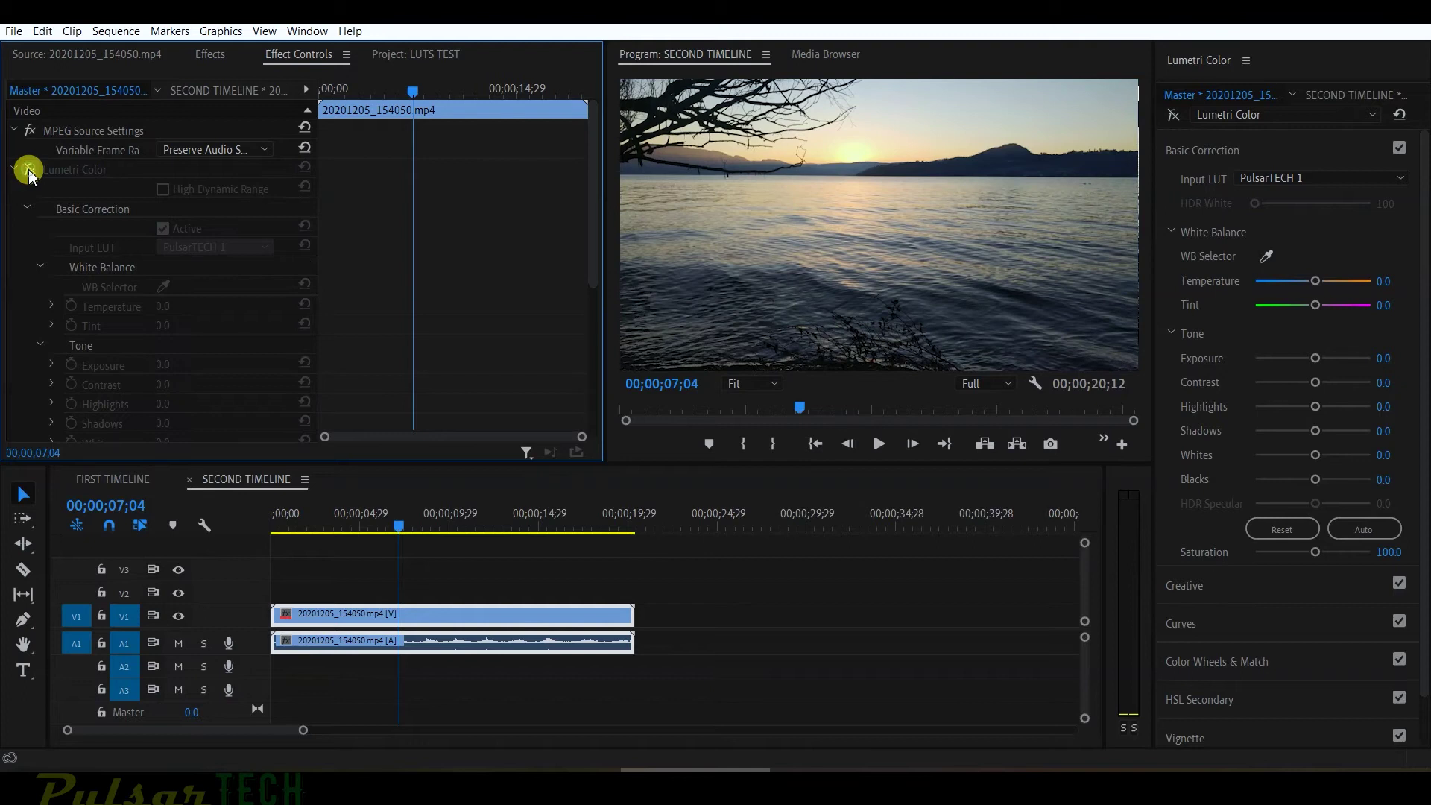
left_click(30, 170)
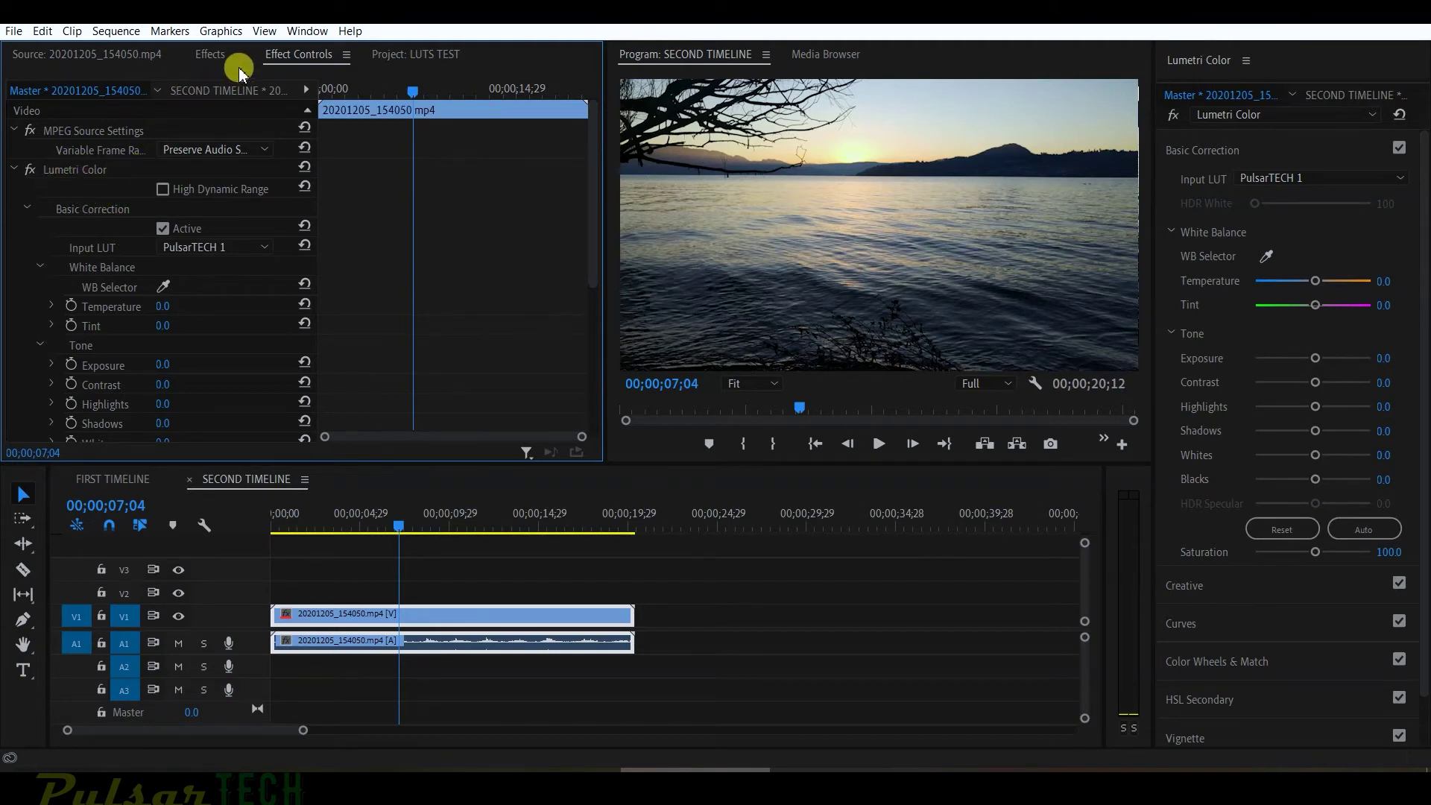
left_click(222, 90)
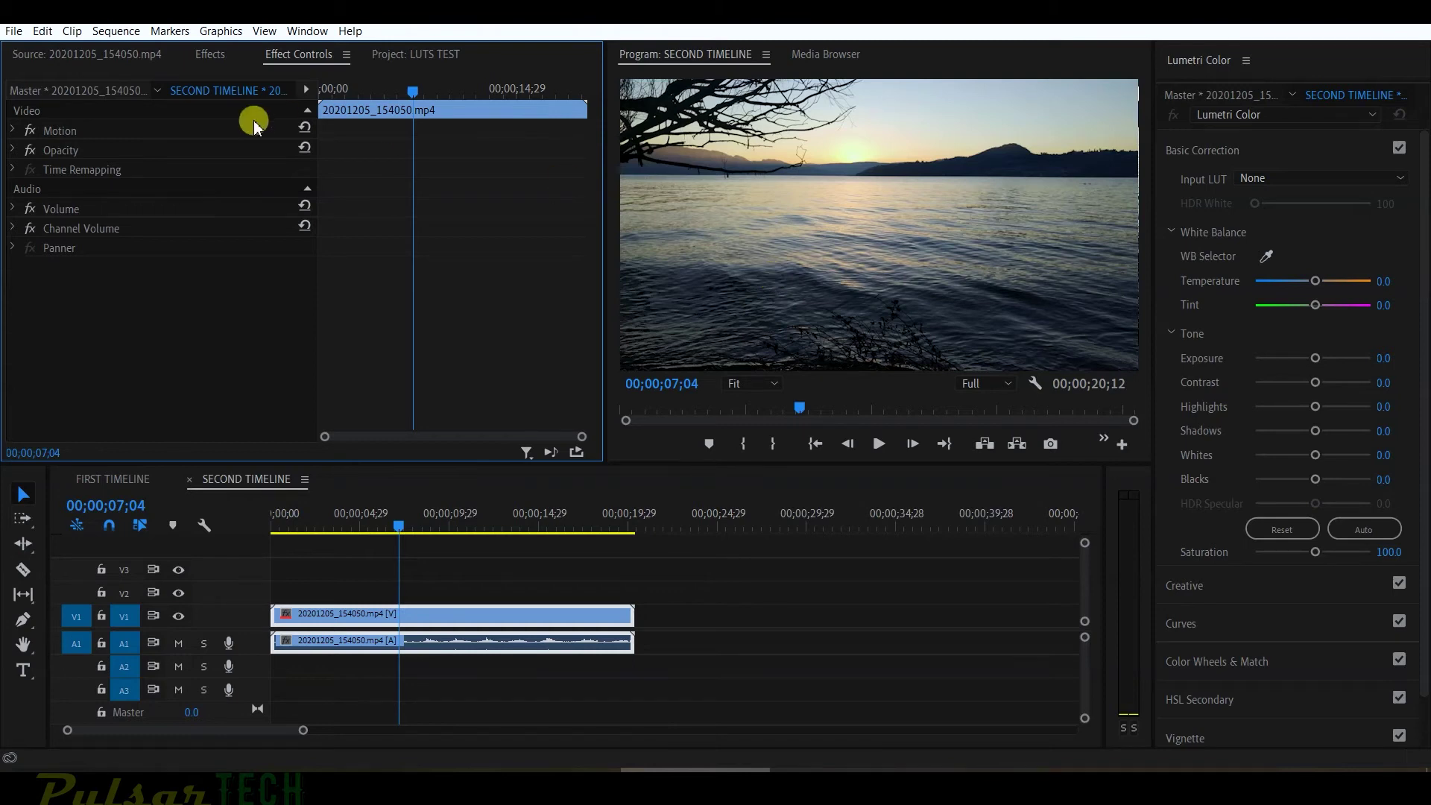
left_click(65, 92)
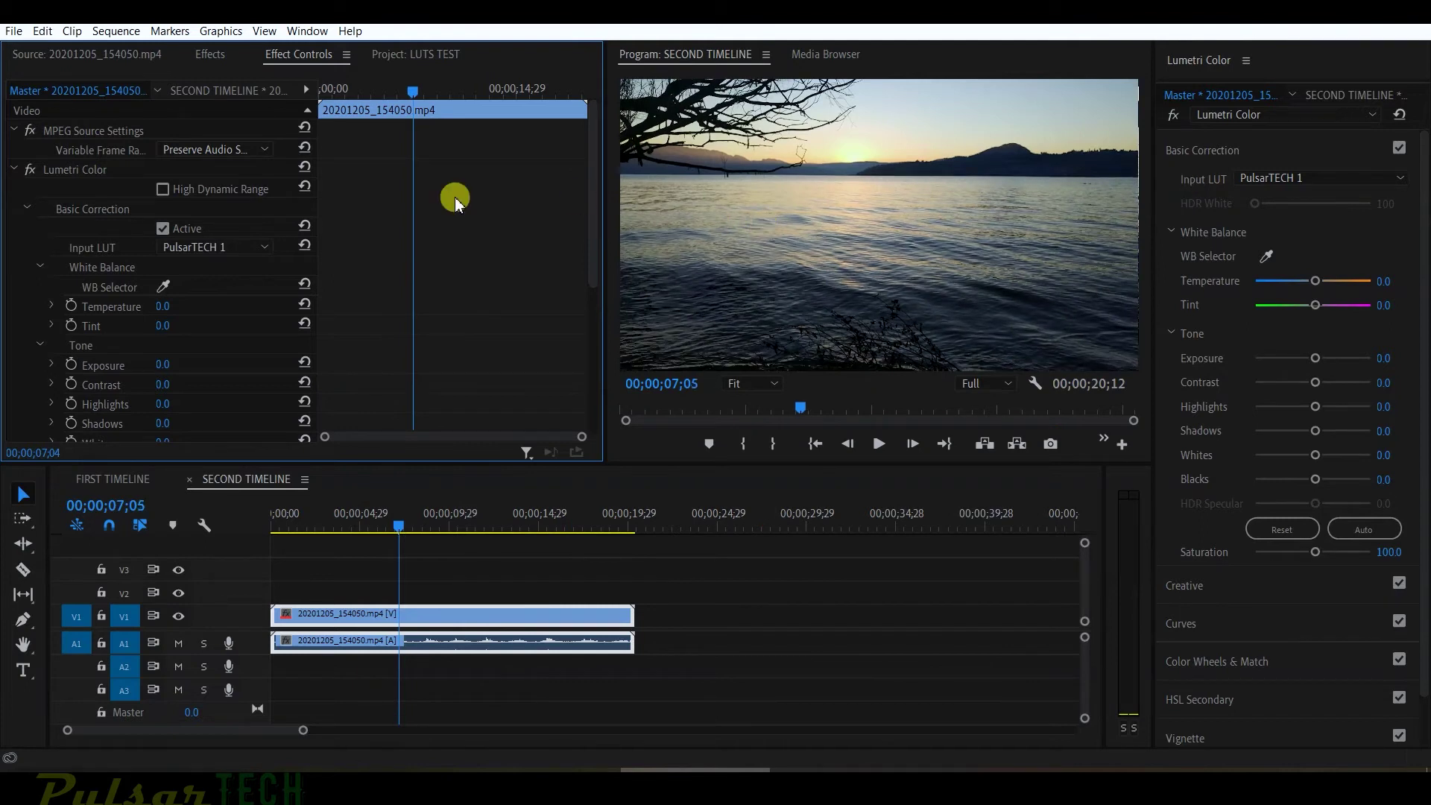
Step: Delete Lumetri Color from the lake master clip and return to FIRST TIMELINE
left_click(68, 173)
key("Delete")
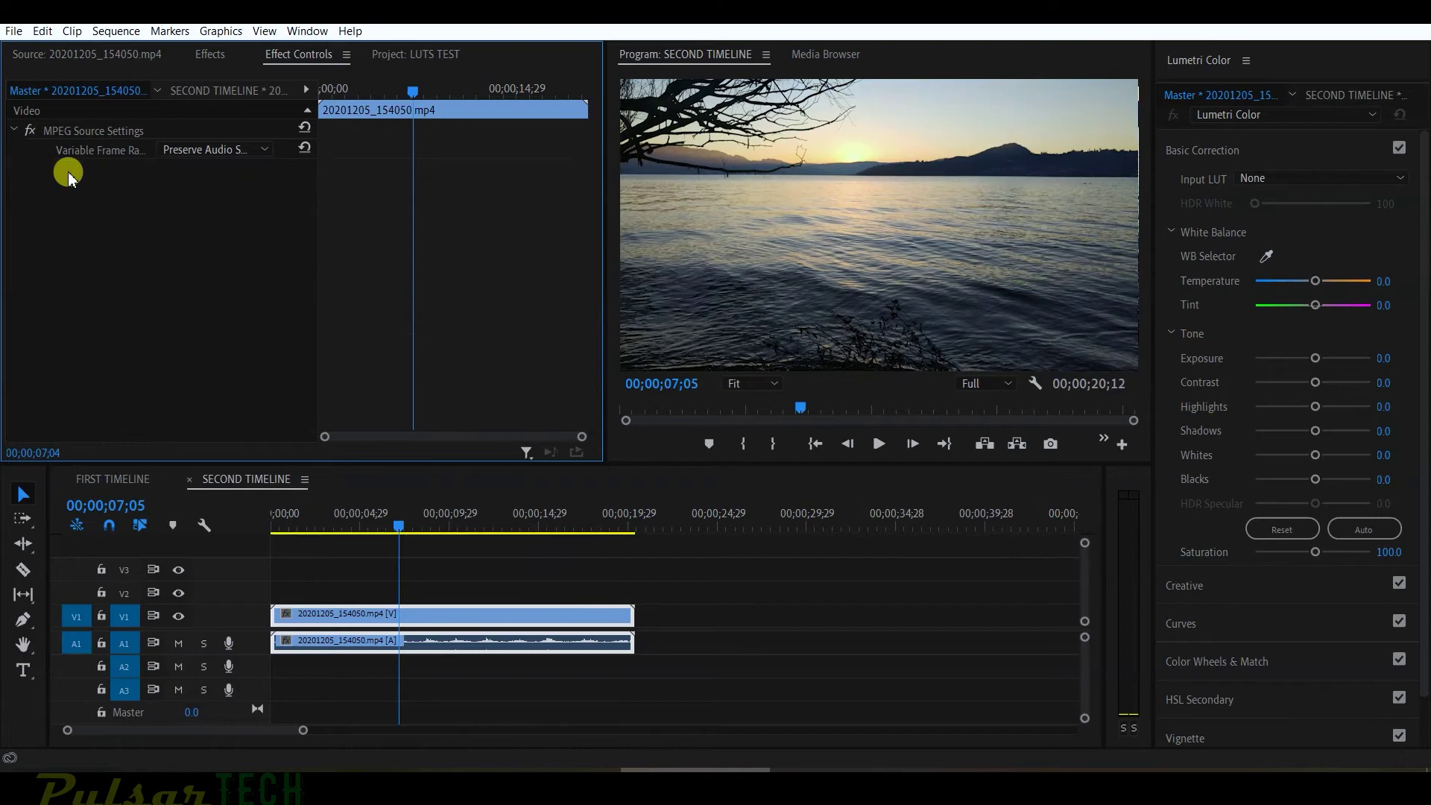
left_click(209, 91)
left_click(128, 485)
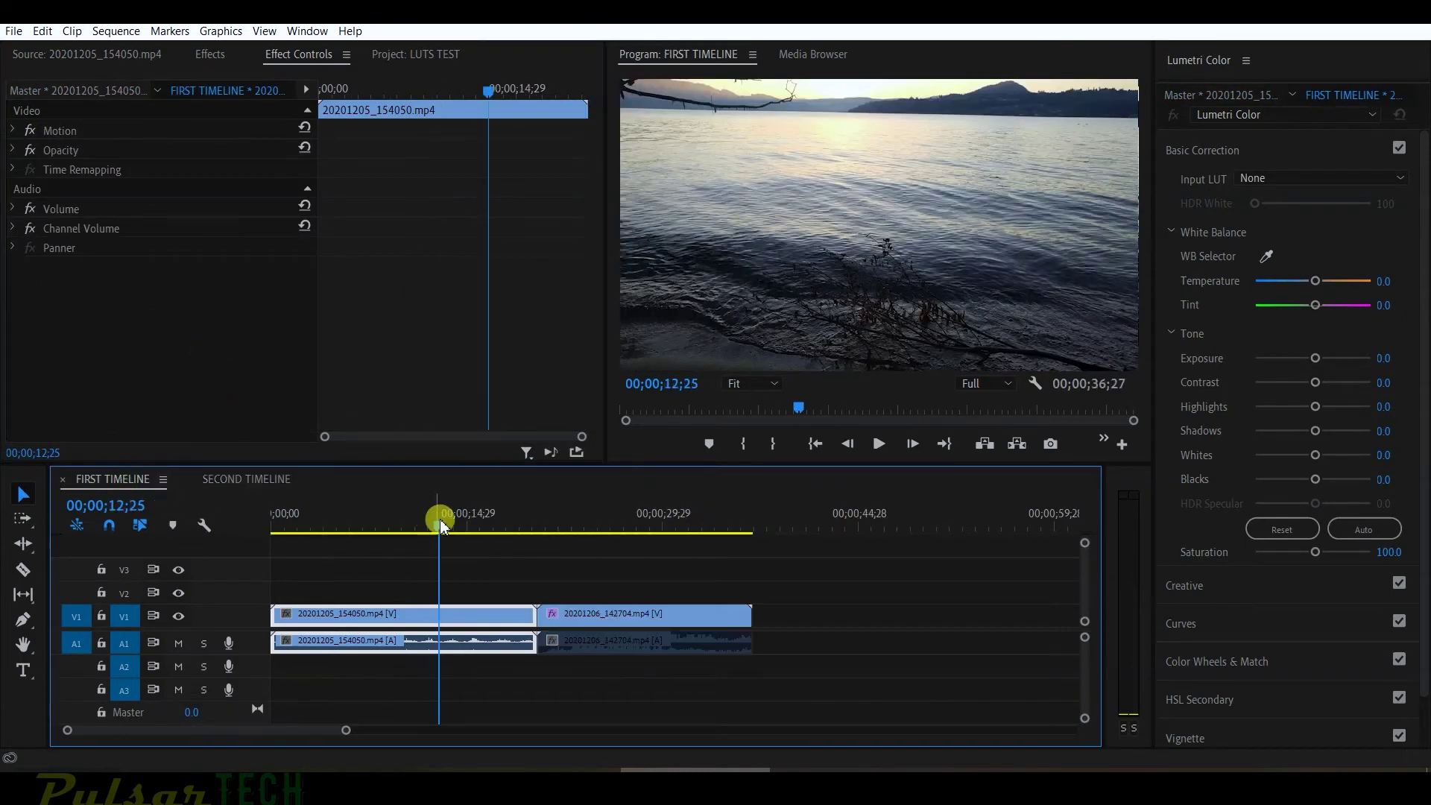
Step: Set the lake master clip's Basic Correction Input LUT to ALEXA_Default_LogC2Rec709
left_click(31, 91)
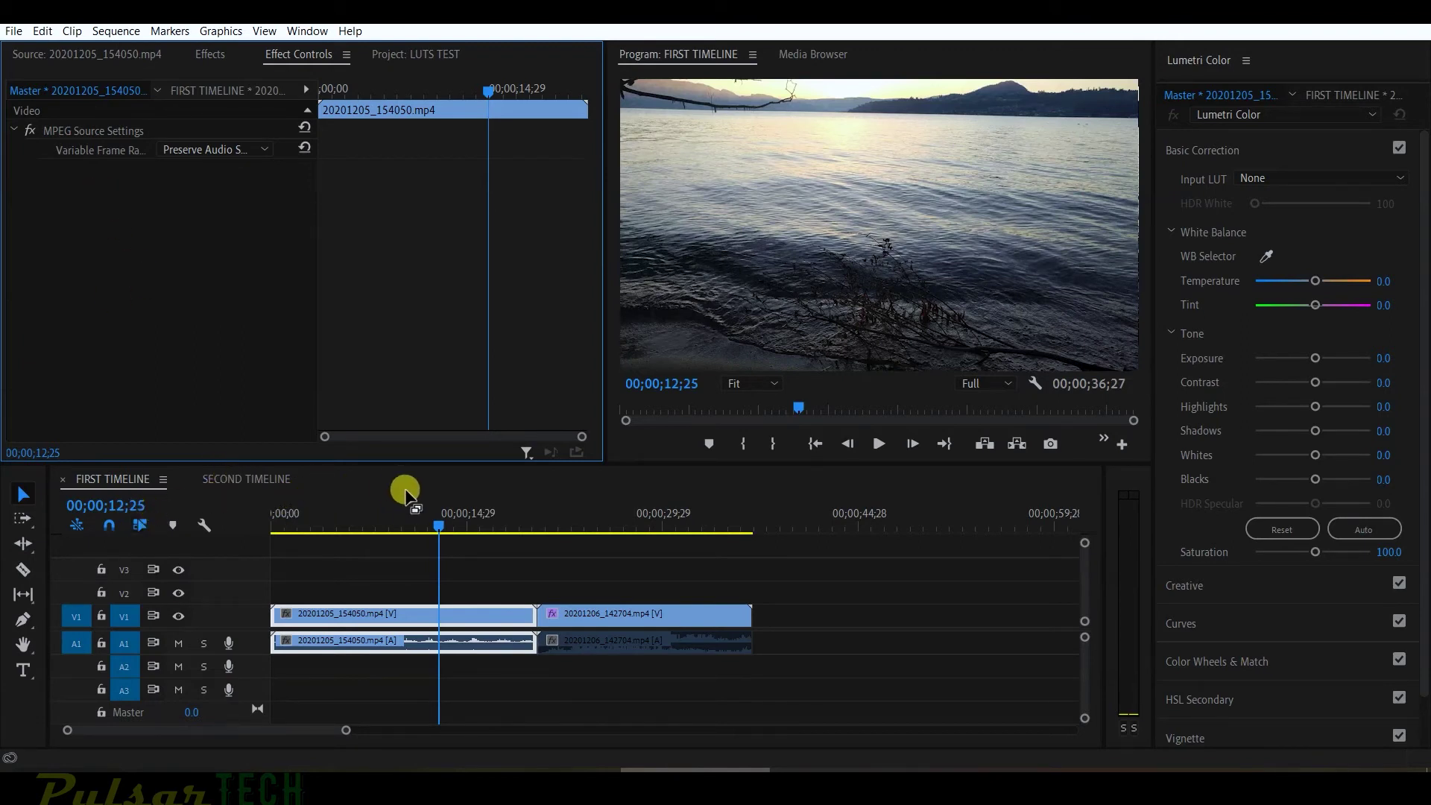
left_click(1183, 151)
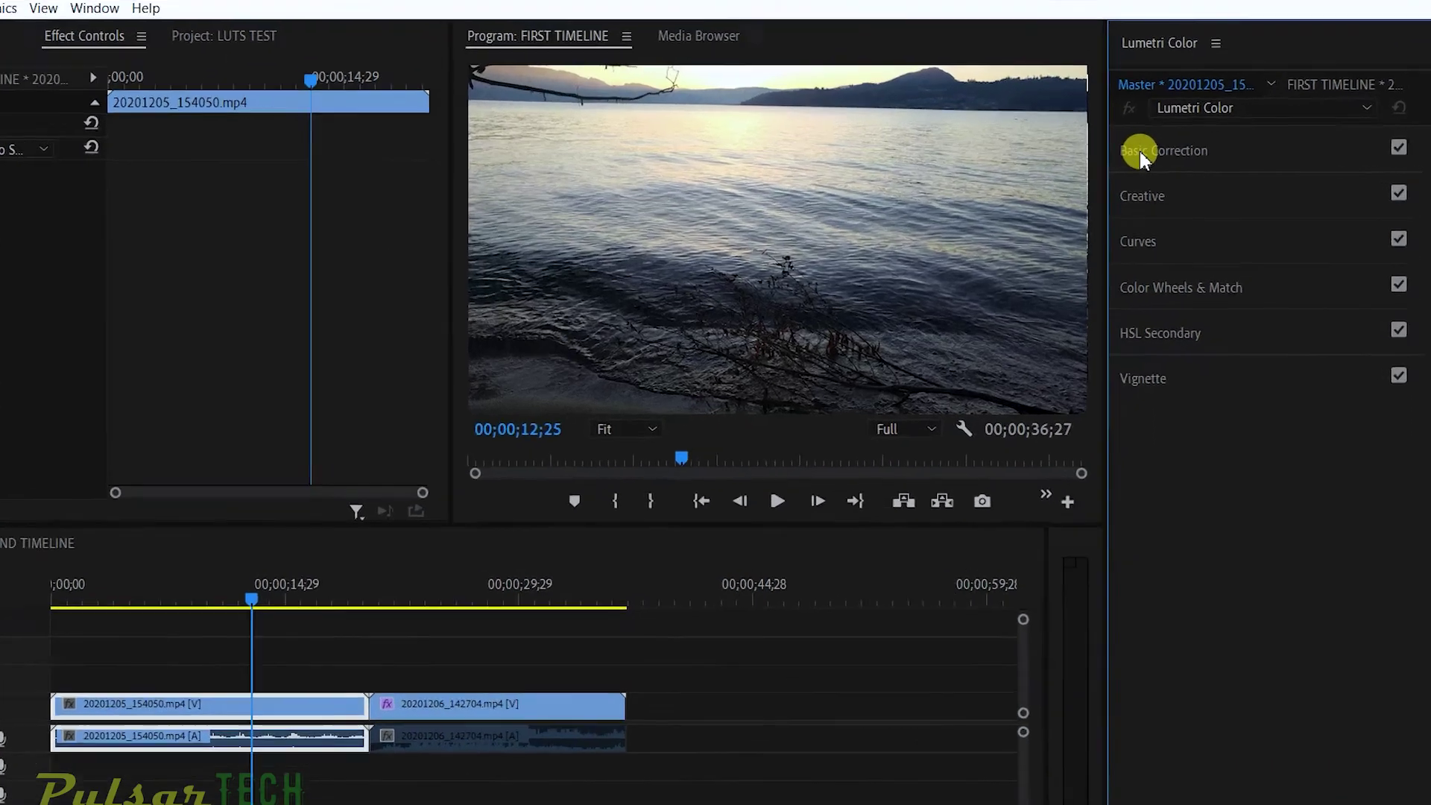
left_click(1185, 153)
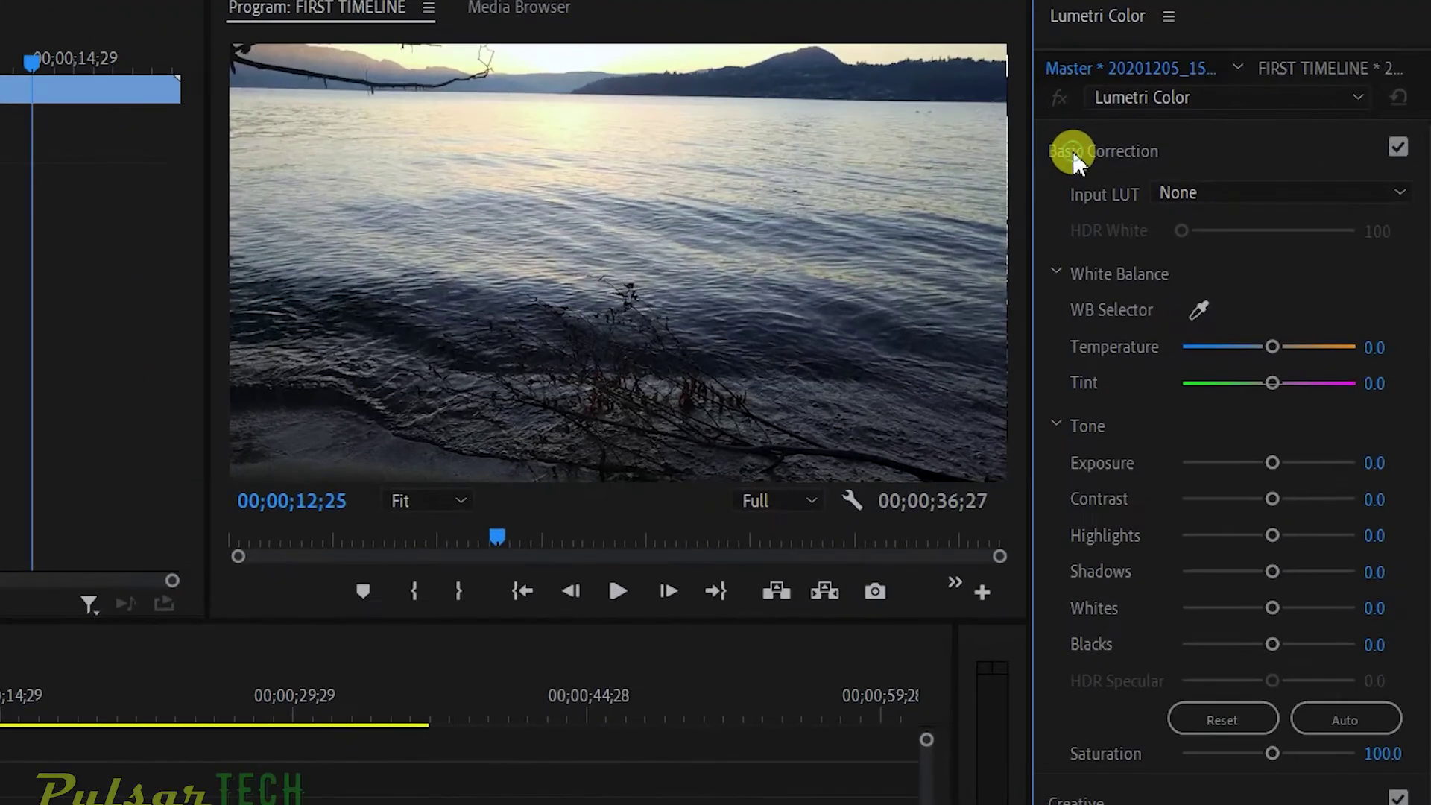
left_click(1210, 192)
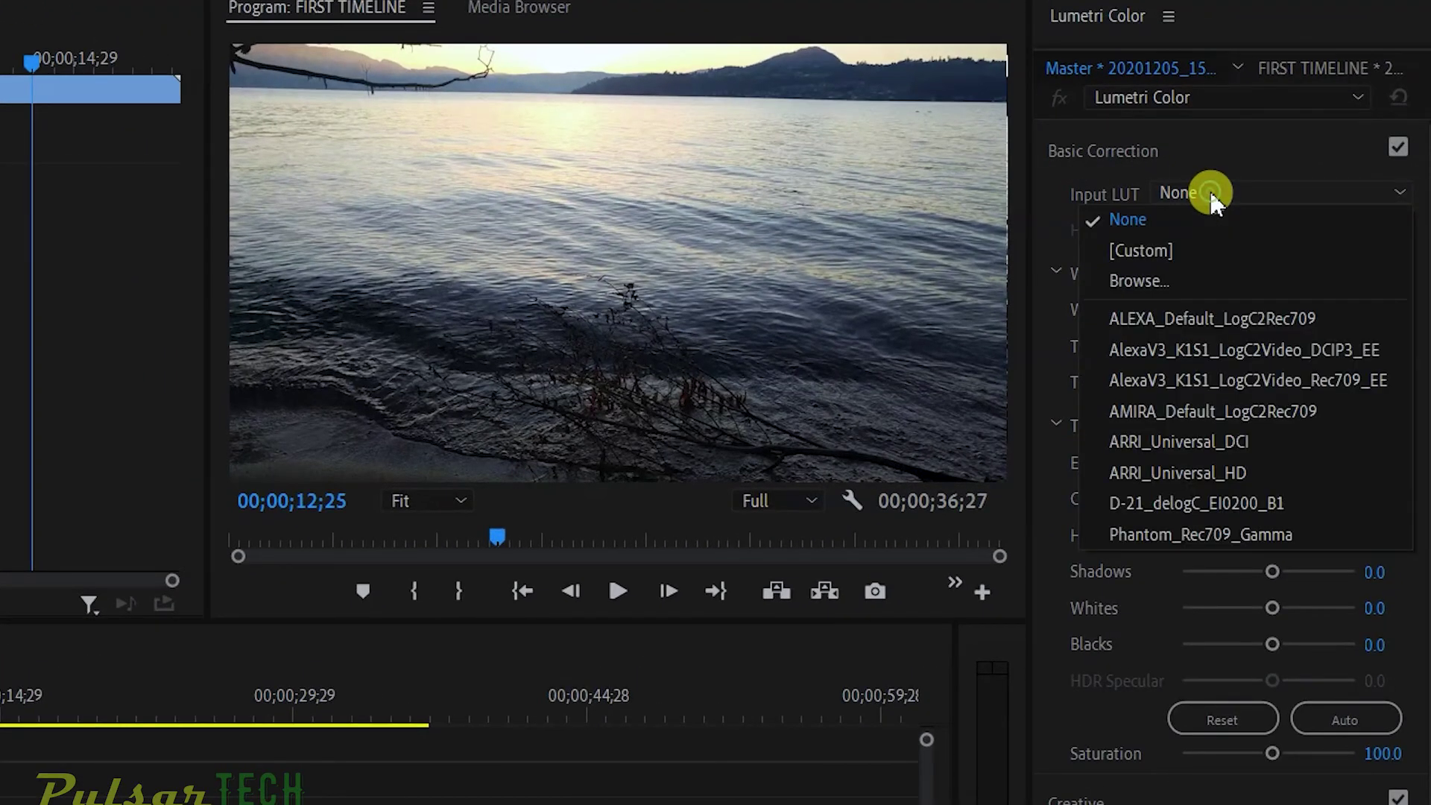
left_click(1160, 320)
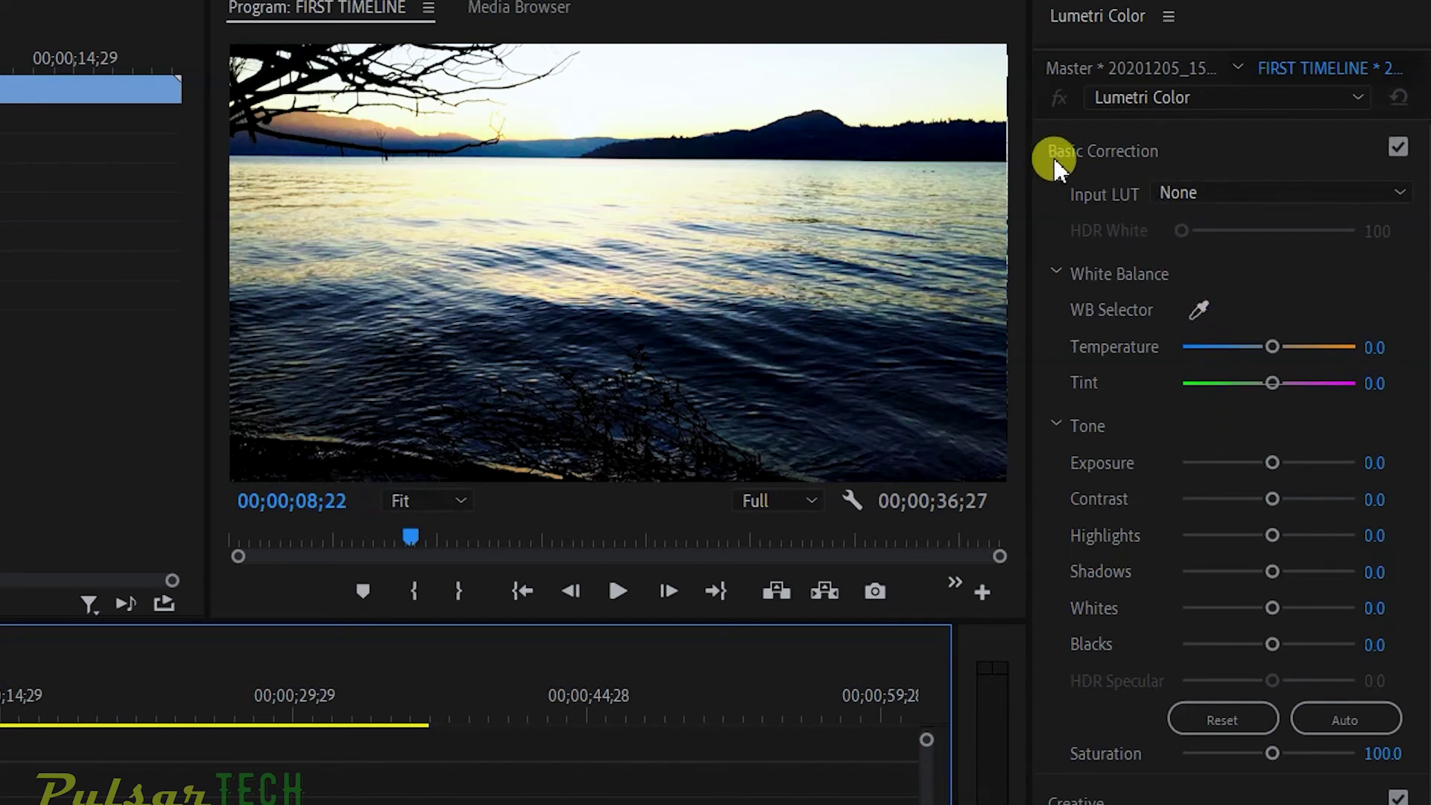
Step: Look through the Creative Look list without choosing a look
left_click(1118, 155)
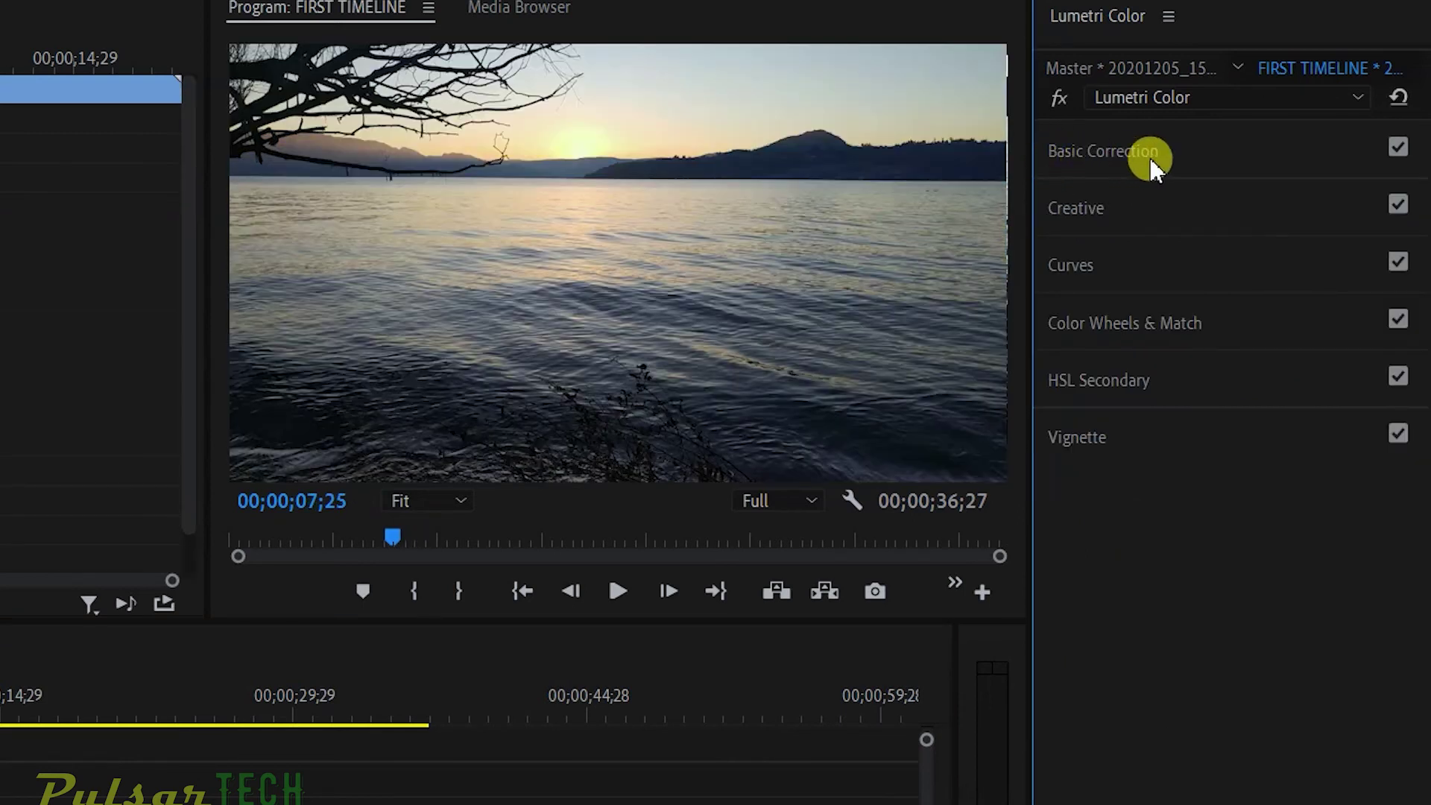
left_click(1073, 208)
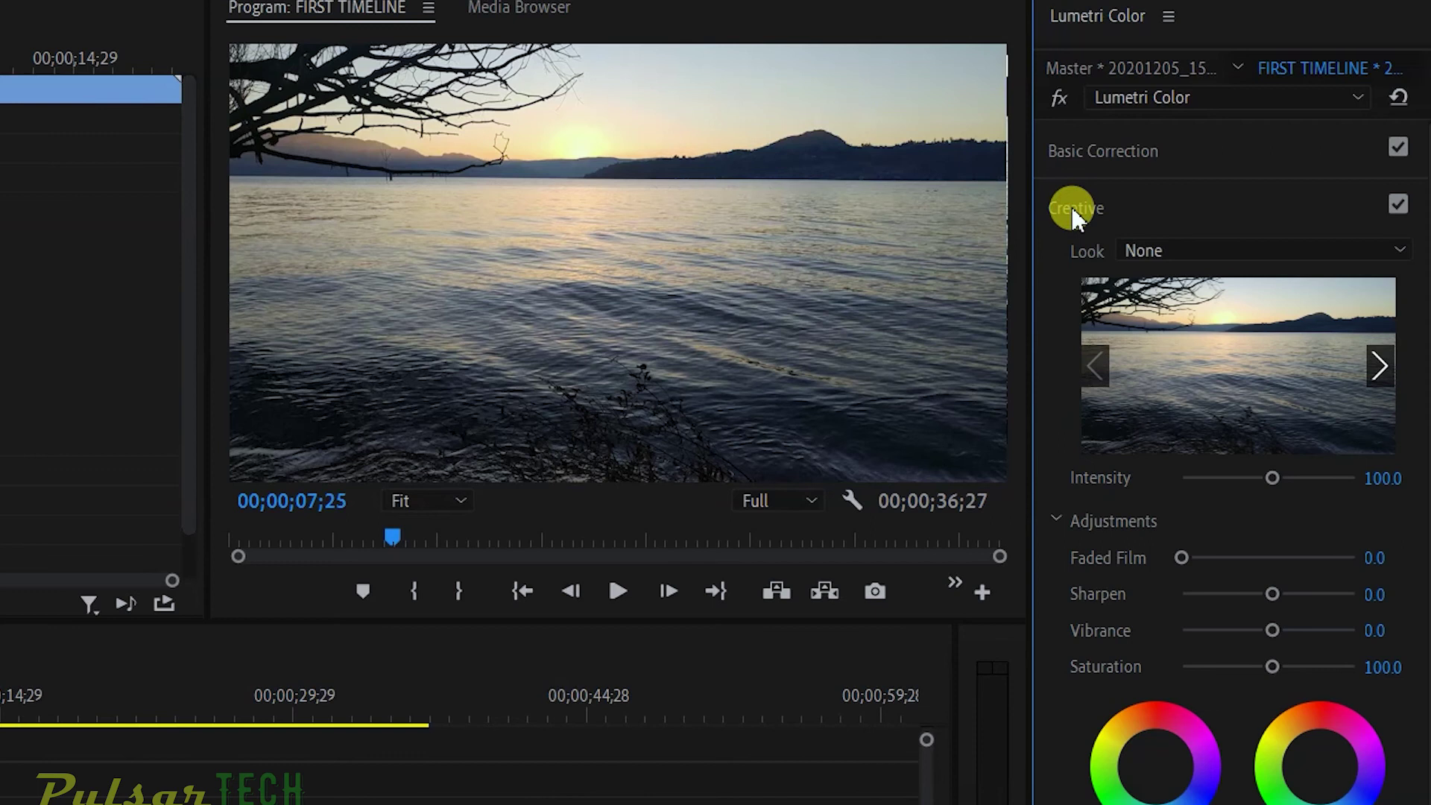
left_click(1150, 250)
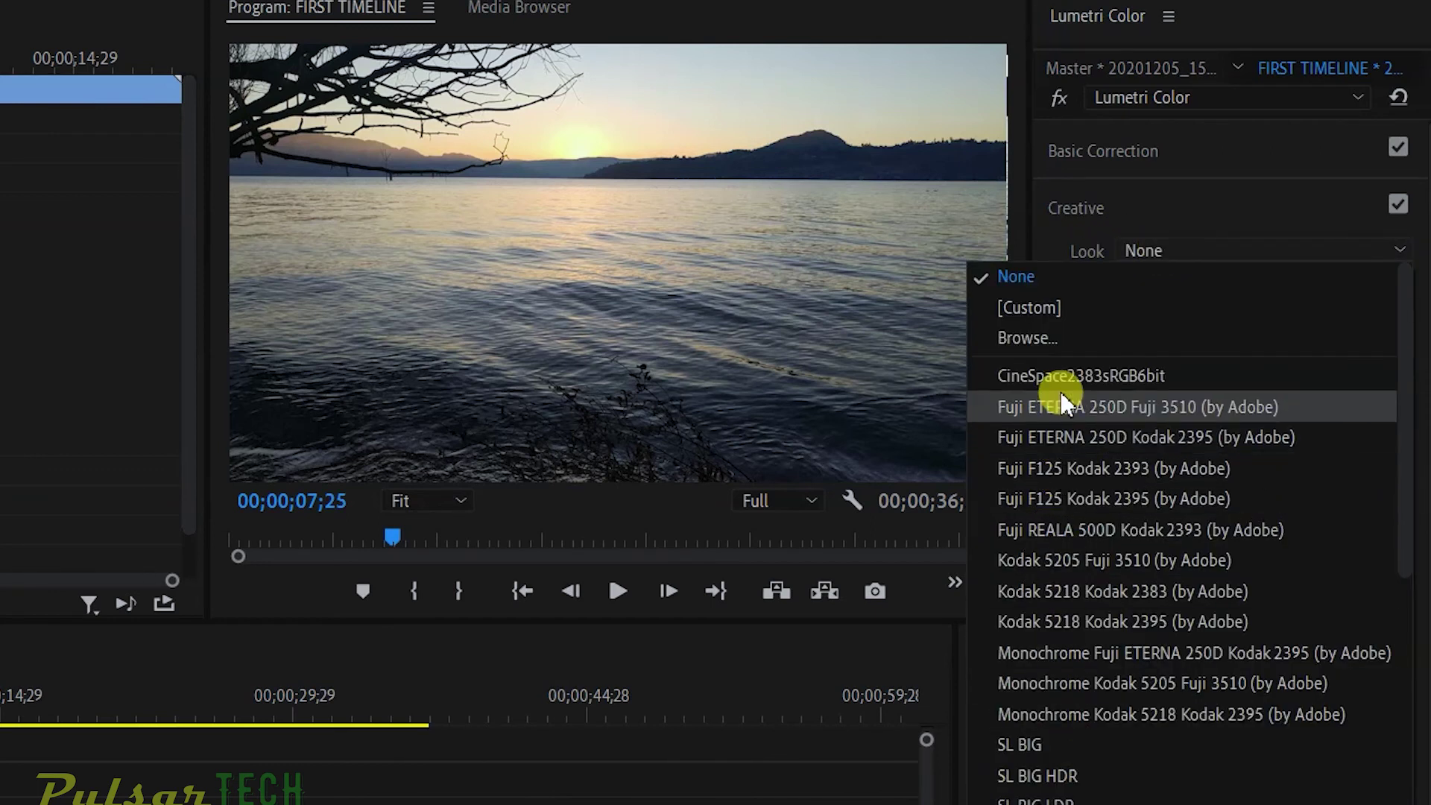
scroll(1043, 746, "down", 5)
scroll(1044, 745, "up", 5)
left_click(1033, 211)
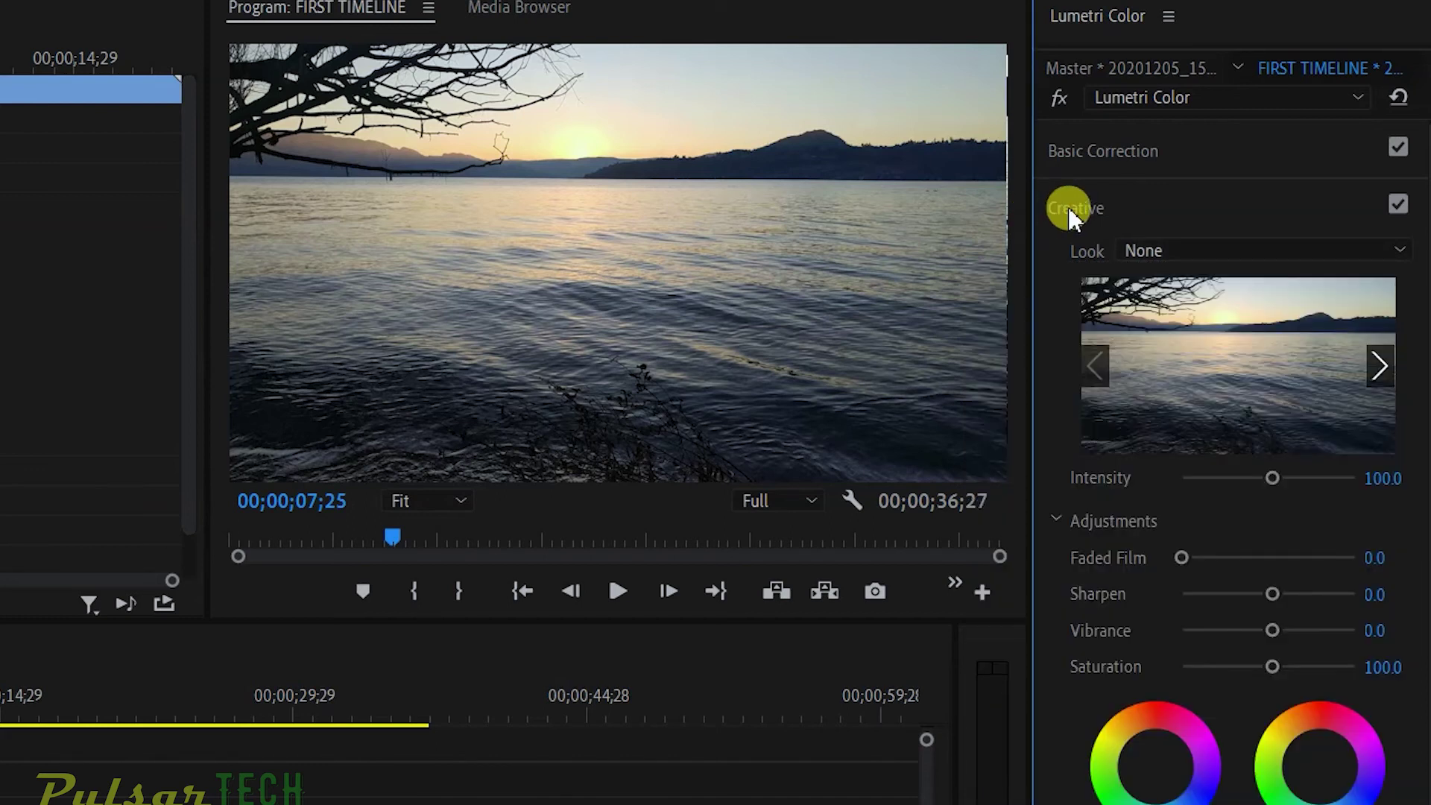
Step: Set the lake clip's Input LUT to ALEXA_Default_LogC2Rec709
left_click(1072, 145)
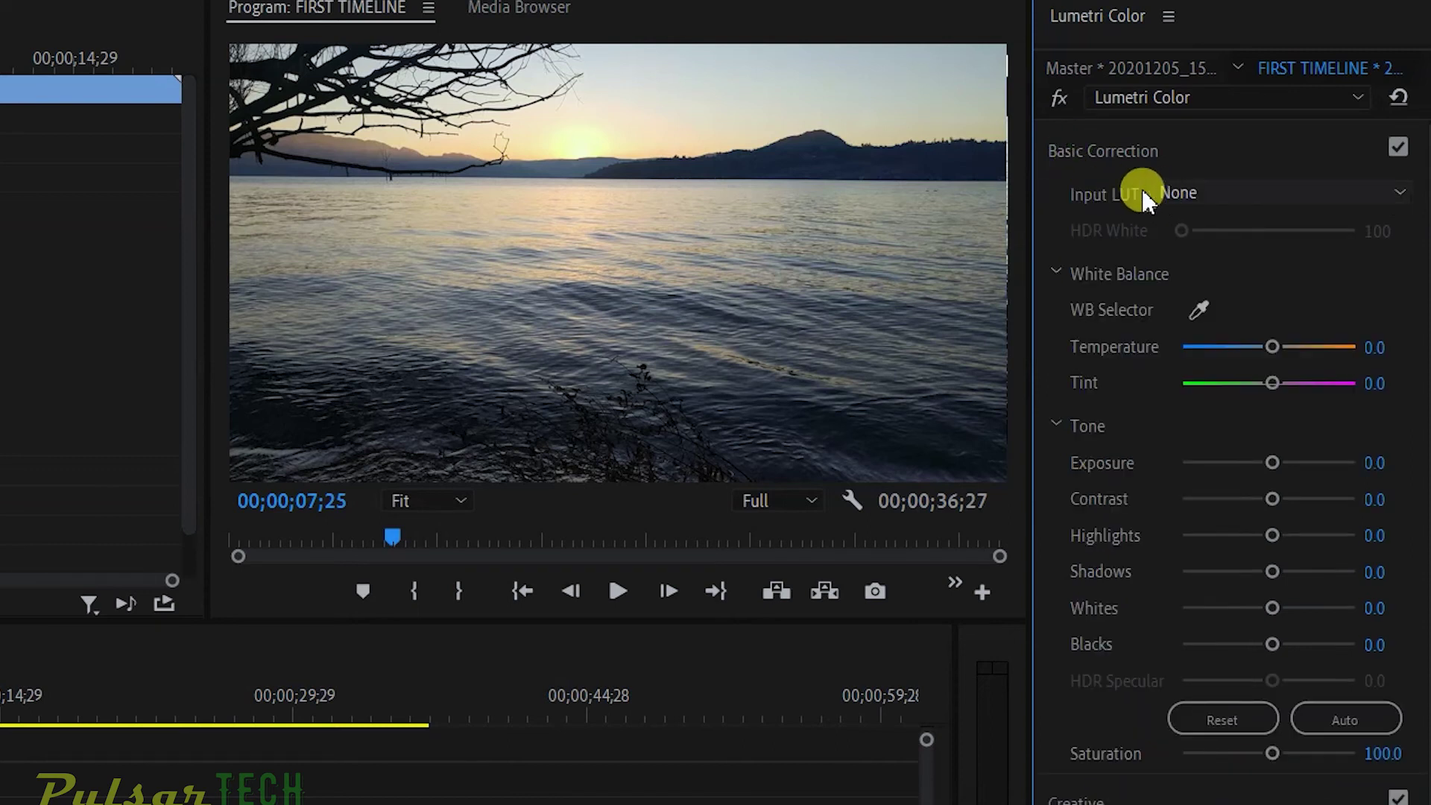
left_click(1175, 192)
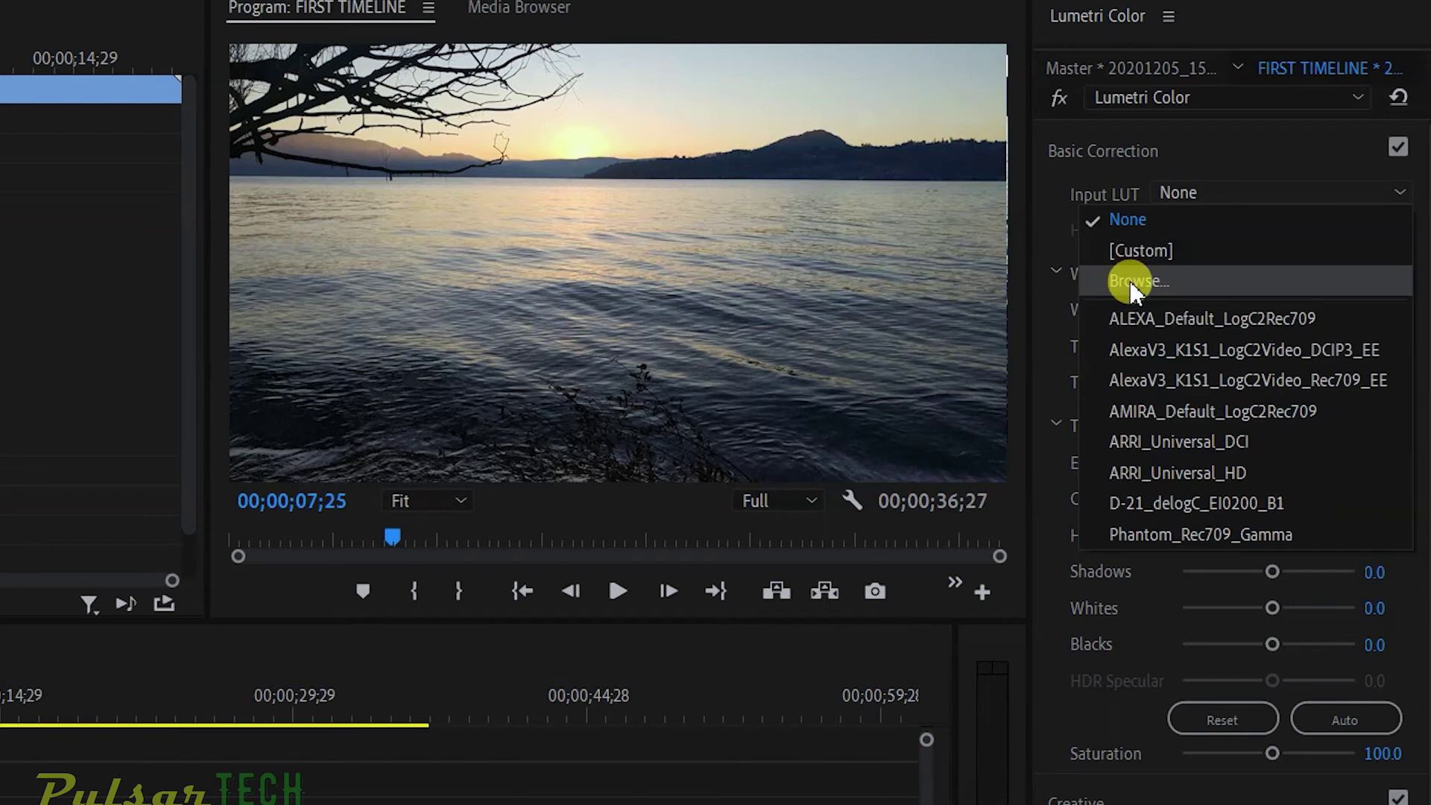
left_click(1132, 320)
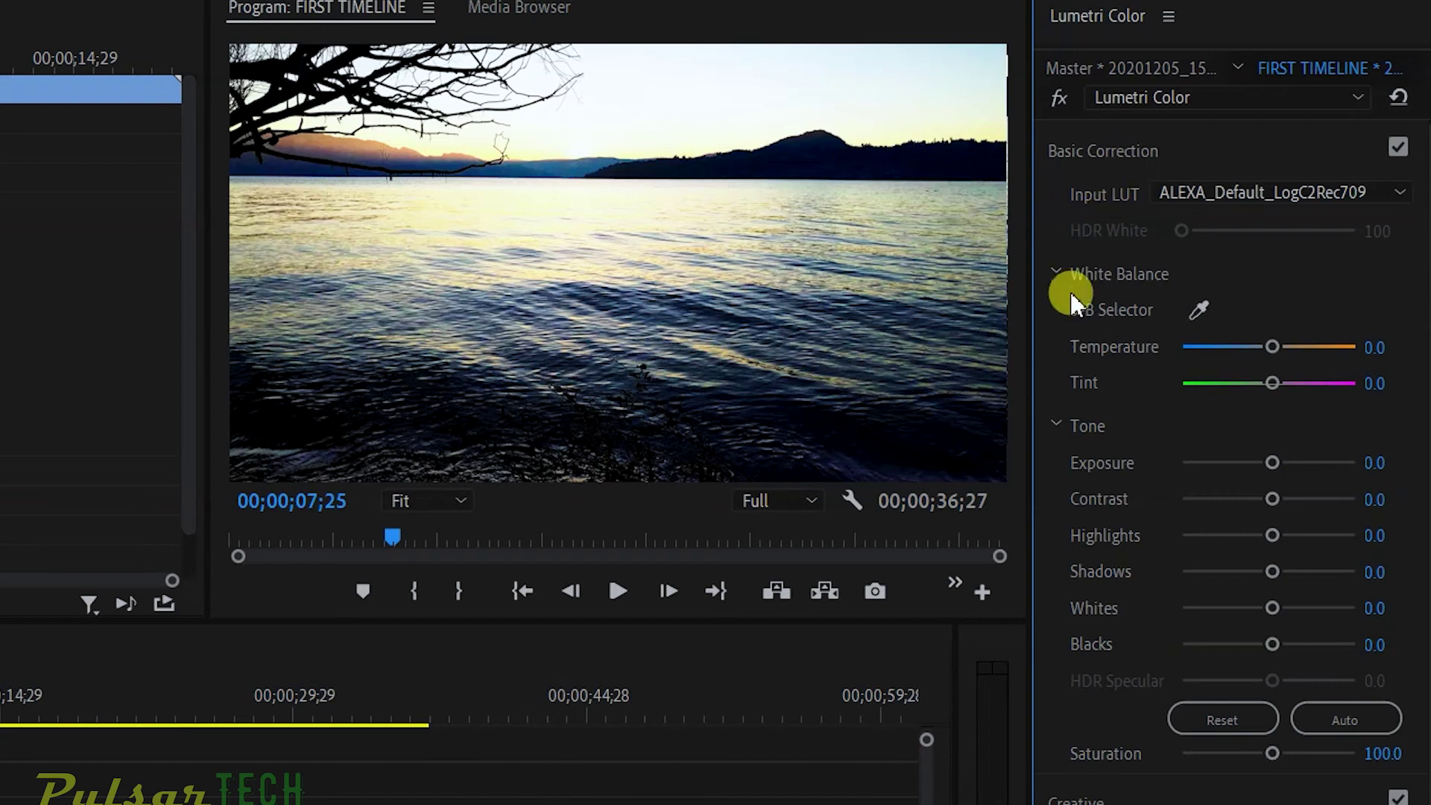
left_click(1169, 13)
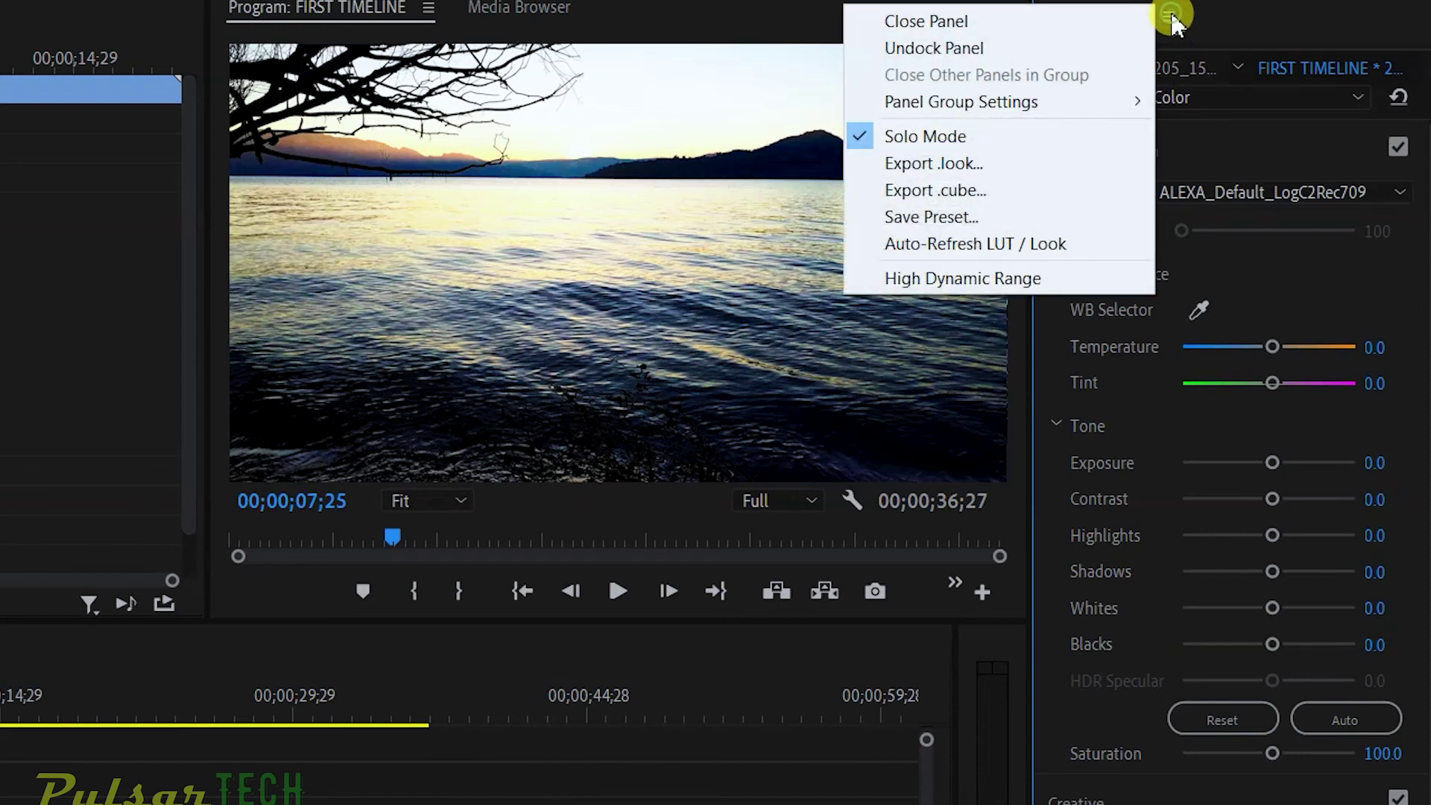
Step: Export the grade as ARRI.cube on the Desktop, then set the Input LUT back to None
left_click(916, 190)
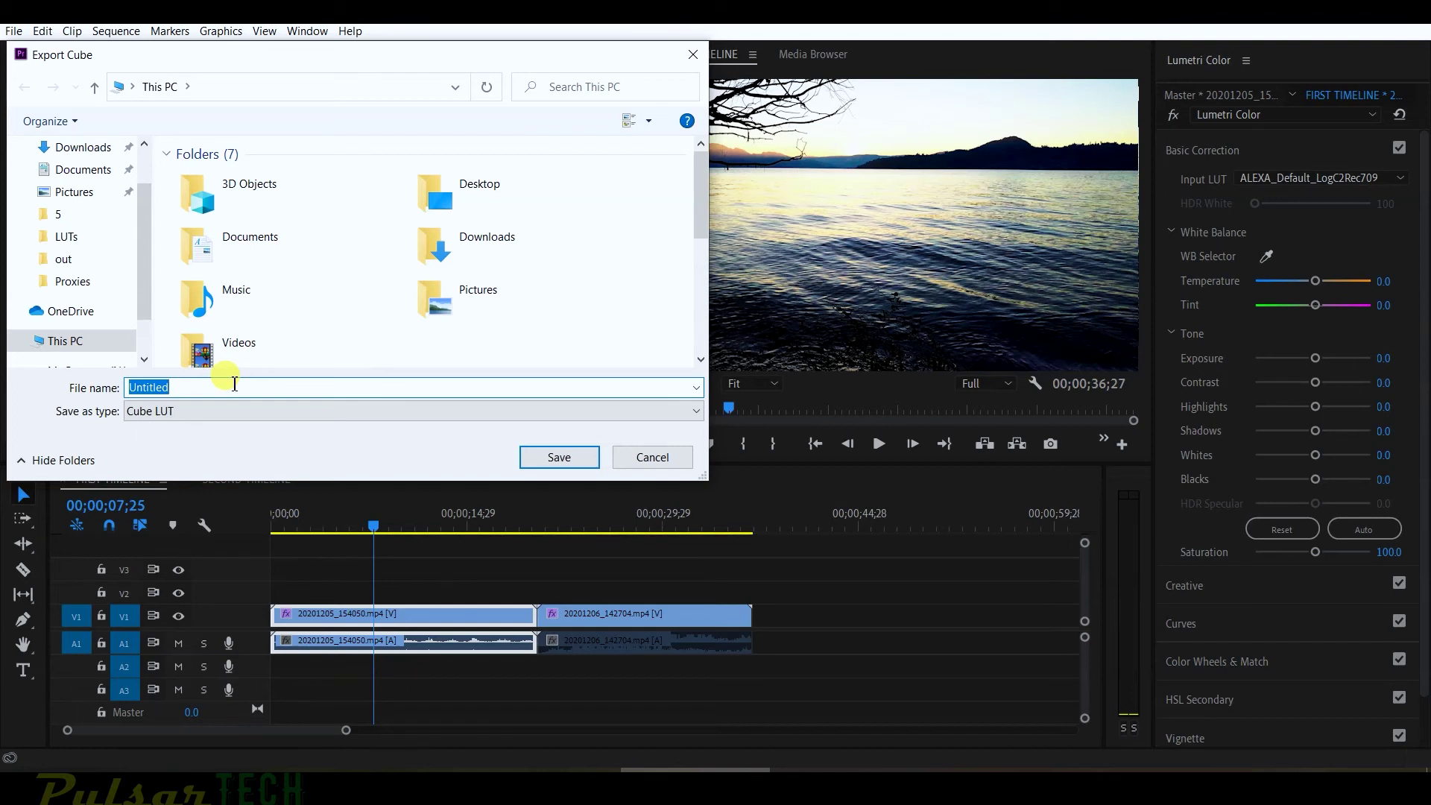
scroll(60, 164, "up", 1)
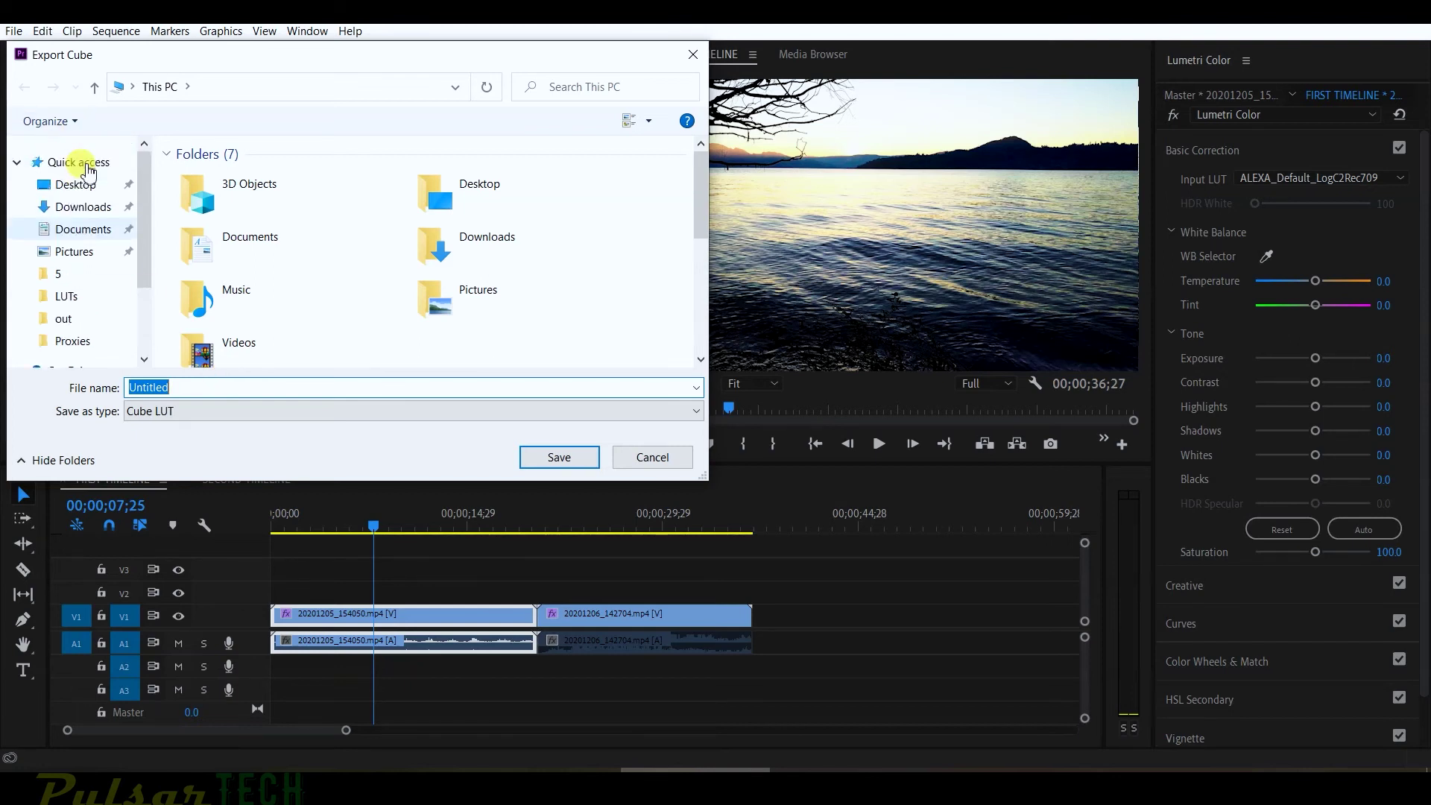
left_click(75, 185)
left_click(226, 387)
key("ctrl+a")
key("BackSpace")
type("ARRI")
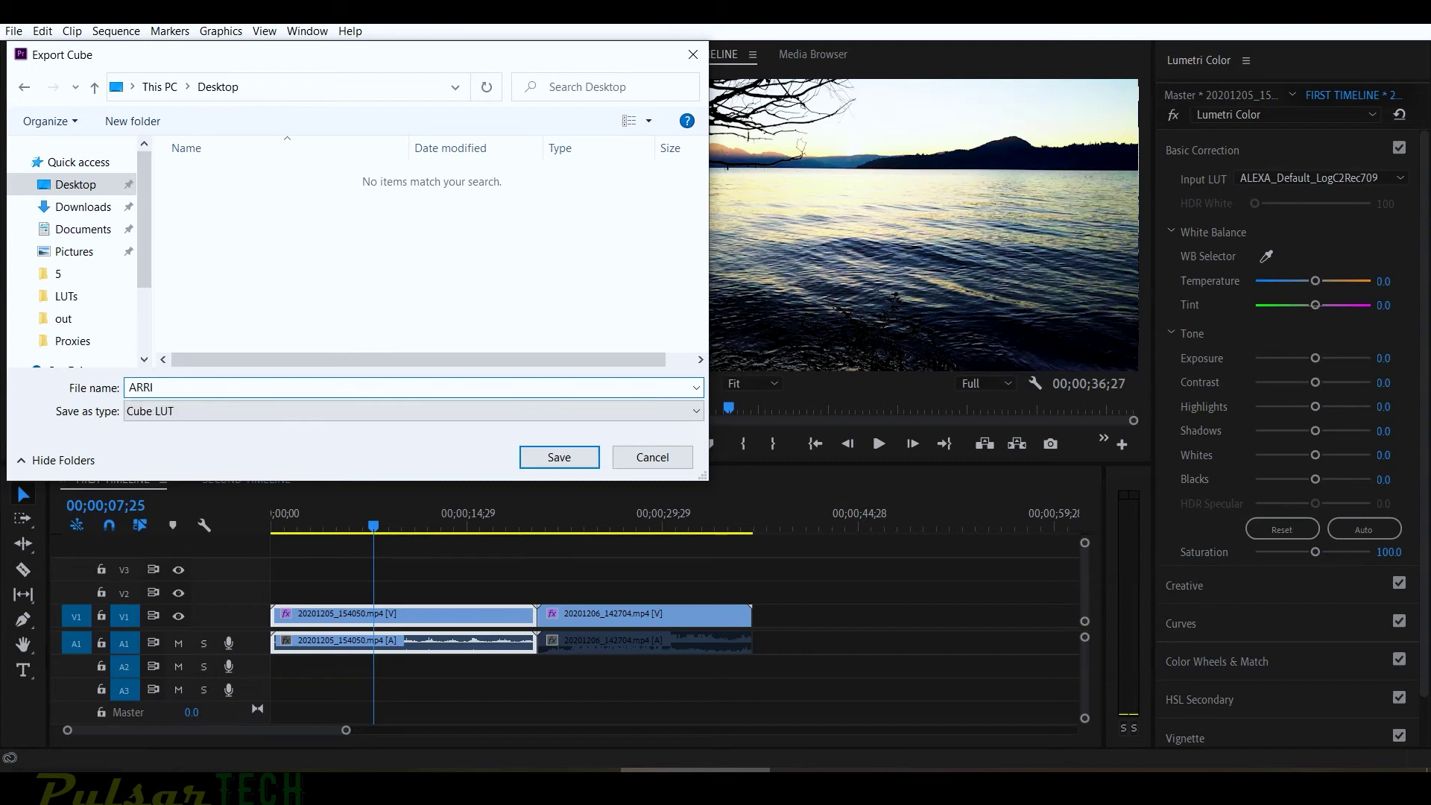
key("Return")
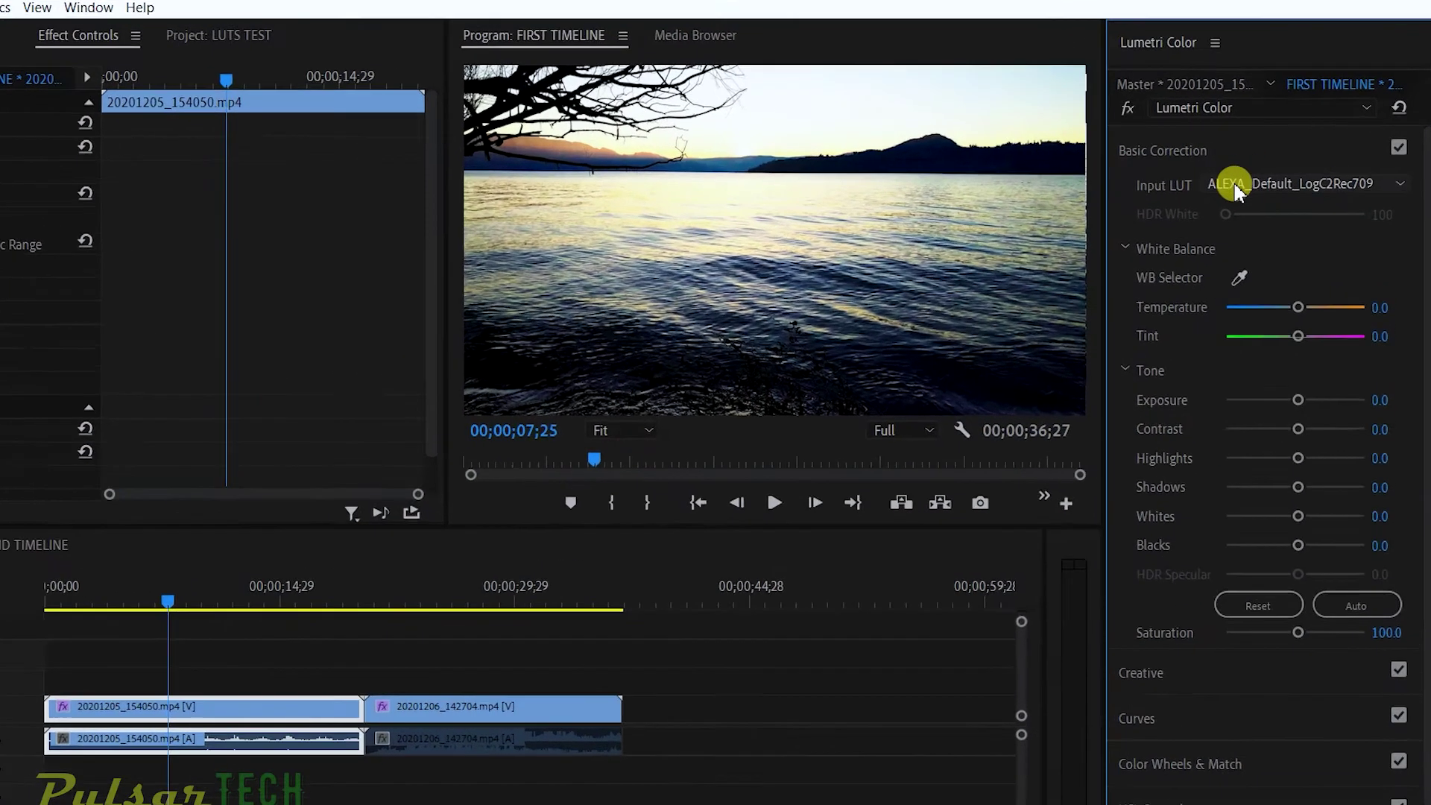
left_click(1235, 190)
left_click(1235, 205)
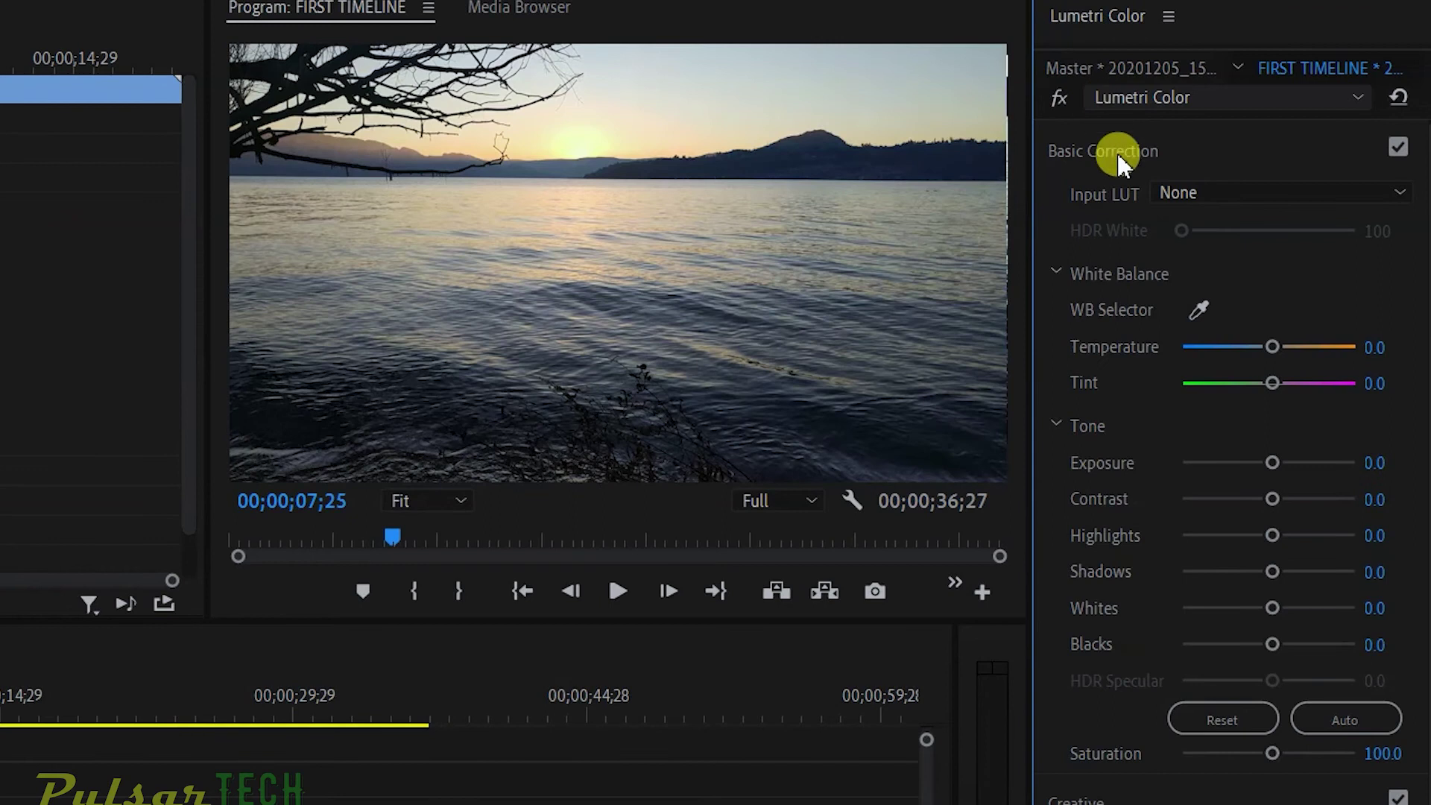
Step: Load Desktop ARRI.cube as the Creative Look and lower its intensity
left_click(1088, 152)
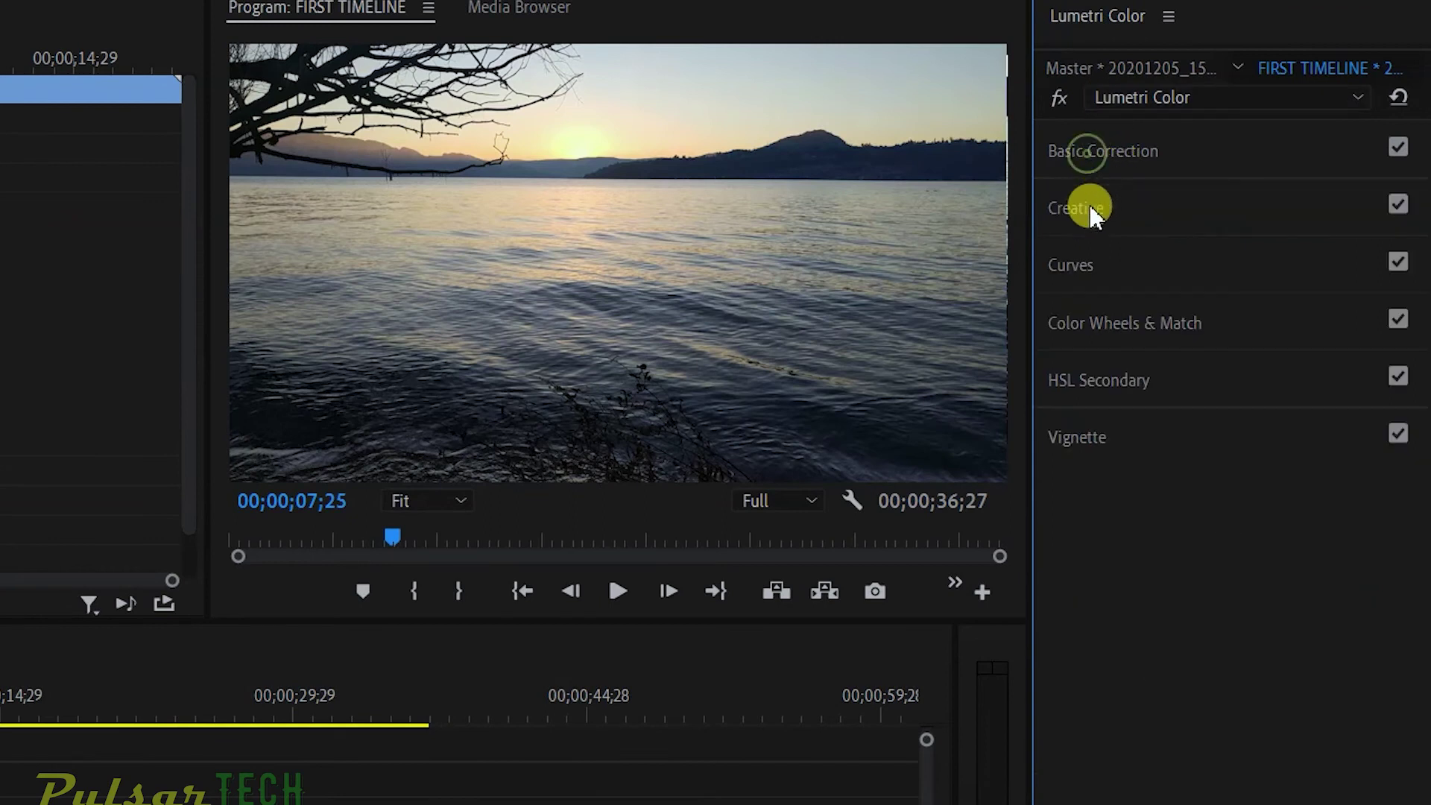
left_click(1088, 209)
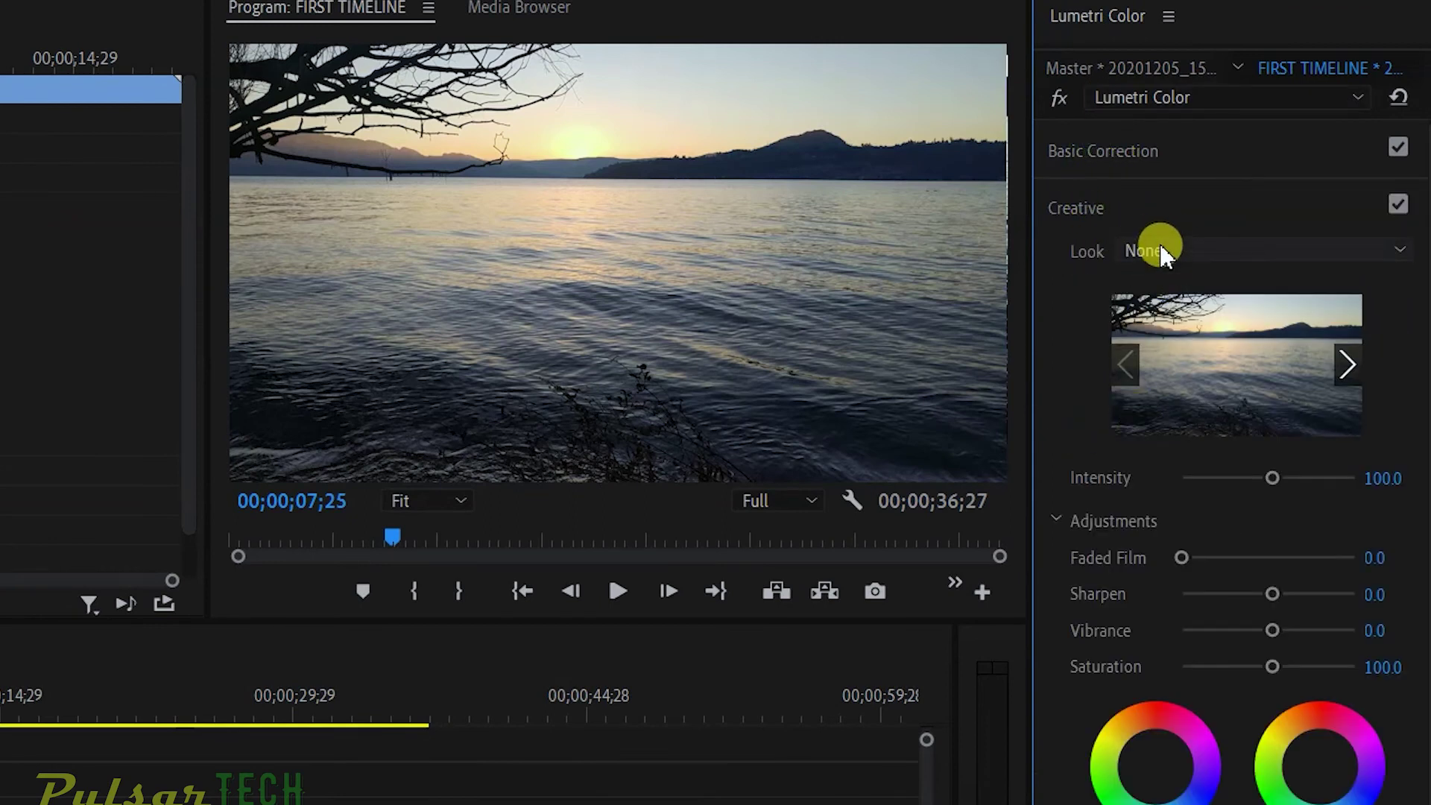
left_click(1162, 256)
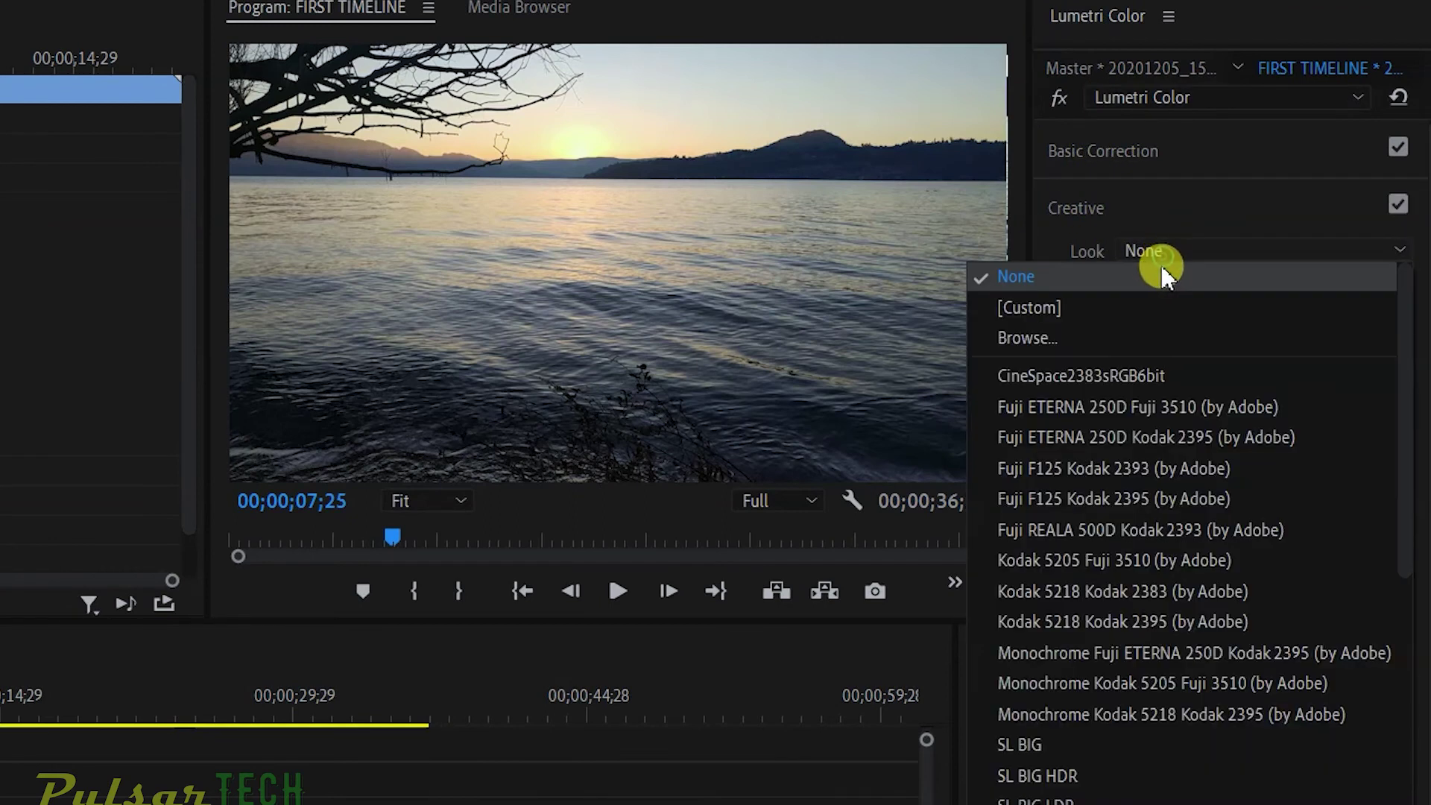
left_click(1061, 337)
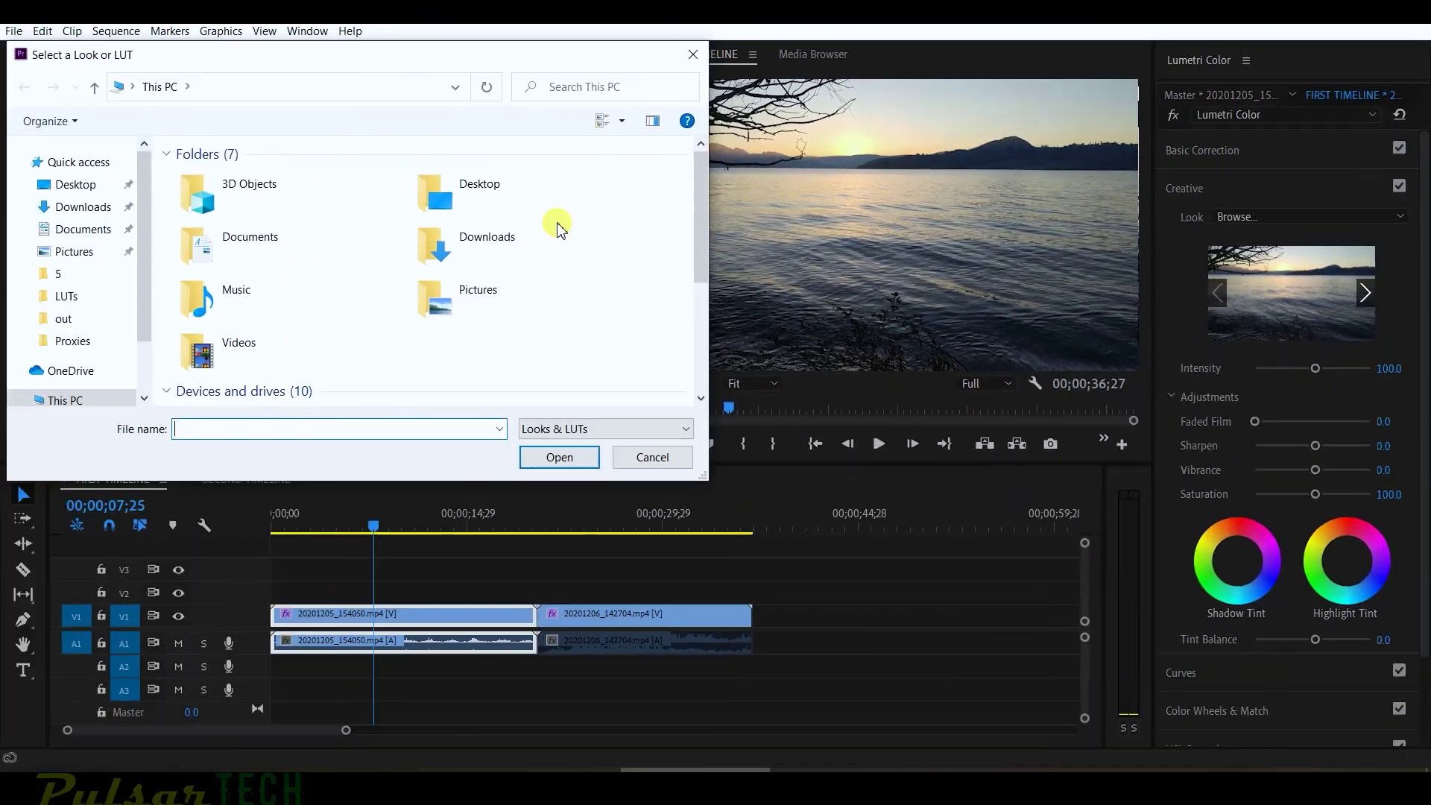
left_click(68, 188)
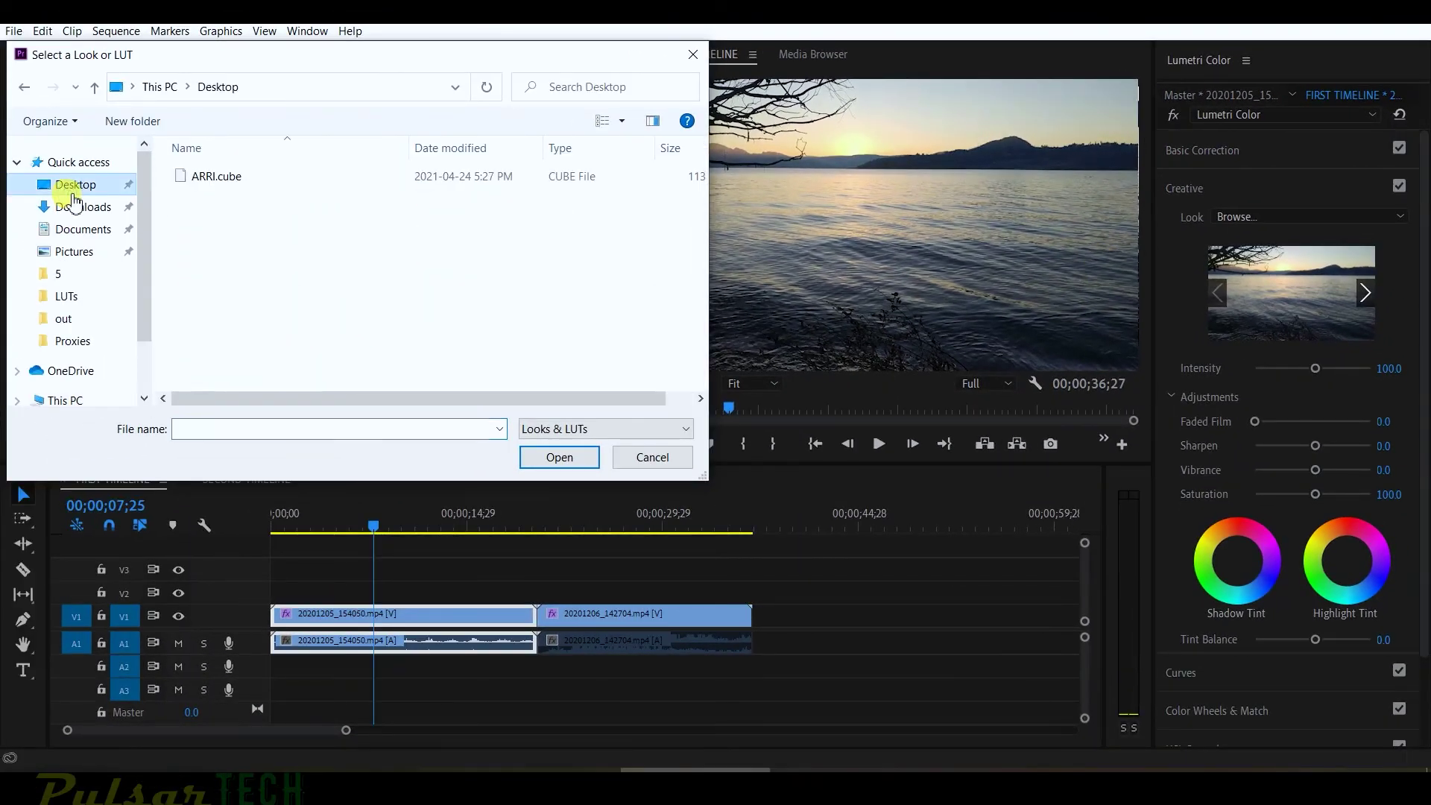
double_click(216, 179)
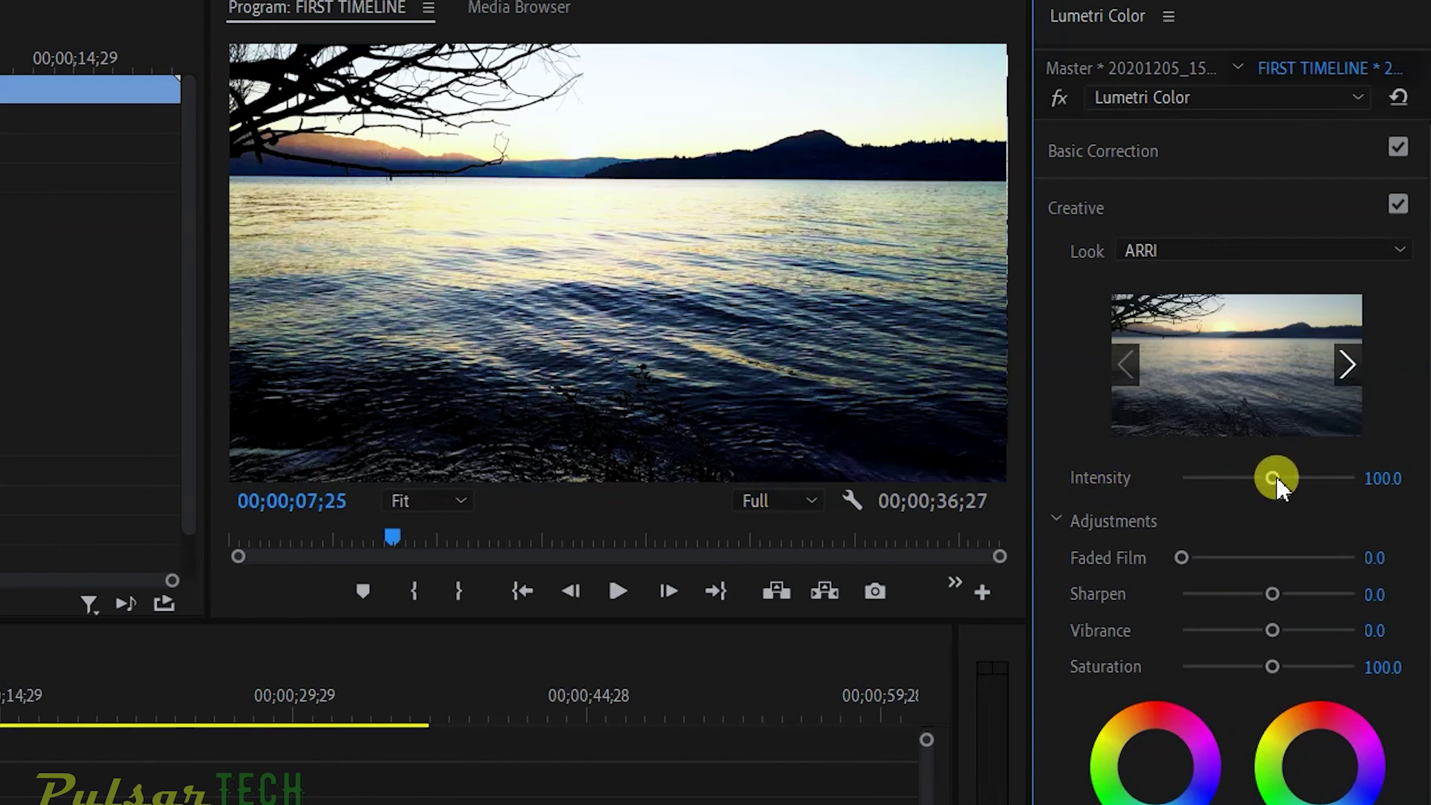
left_click_drag(1275, 481, 1204, 481)
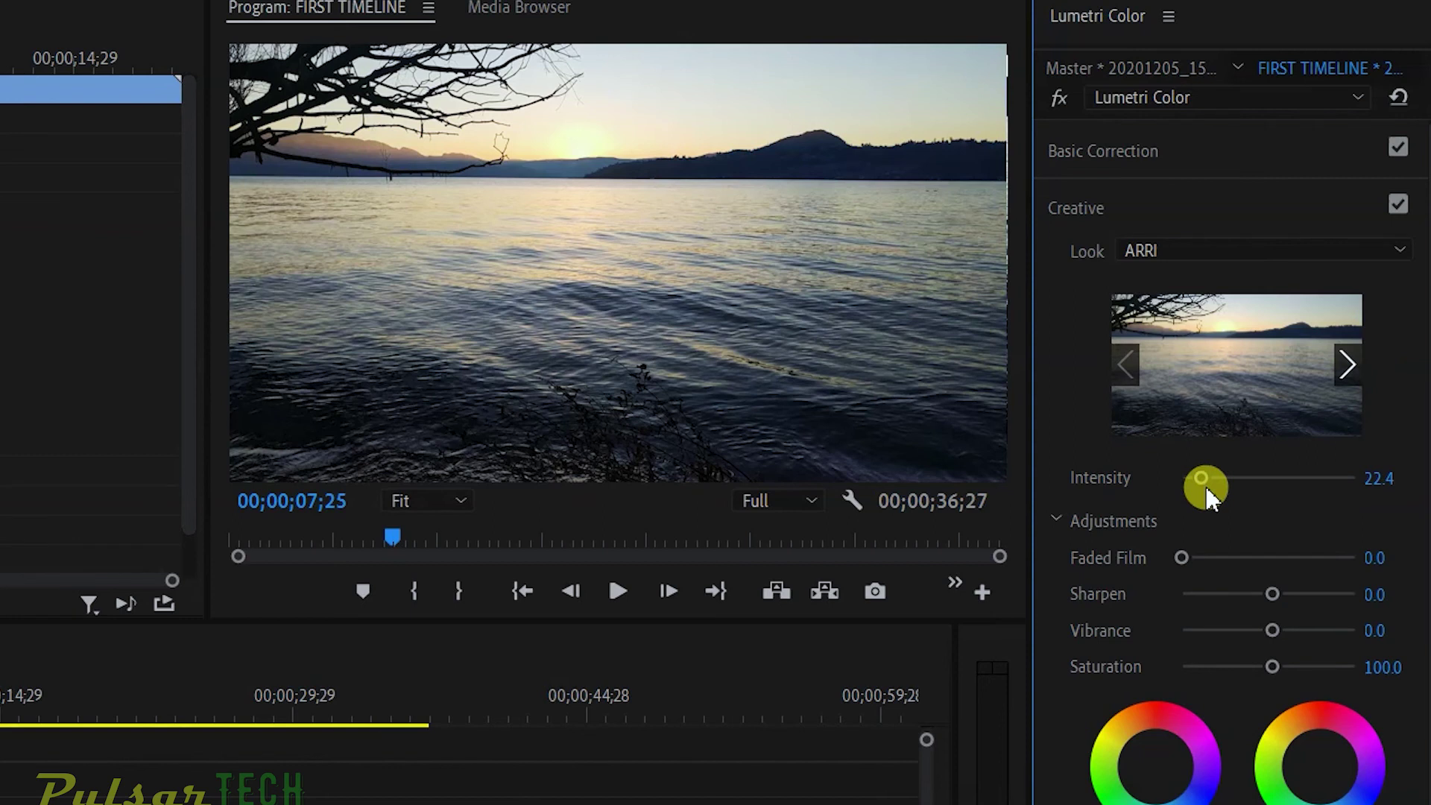
Step: Drop the ARRI look intensity to 0, raise it slightly, and toggle Creative to compare
left_click_drag(1201, 480, 1047, 472)
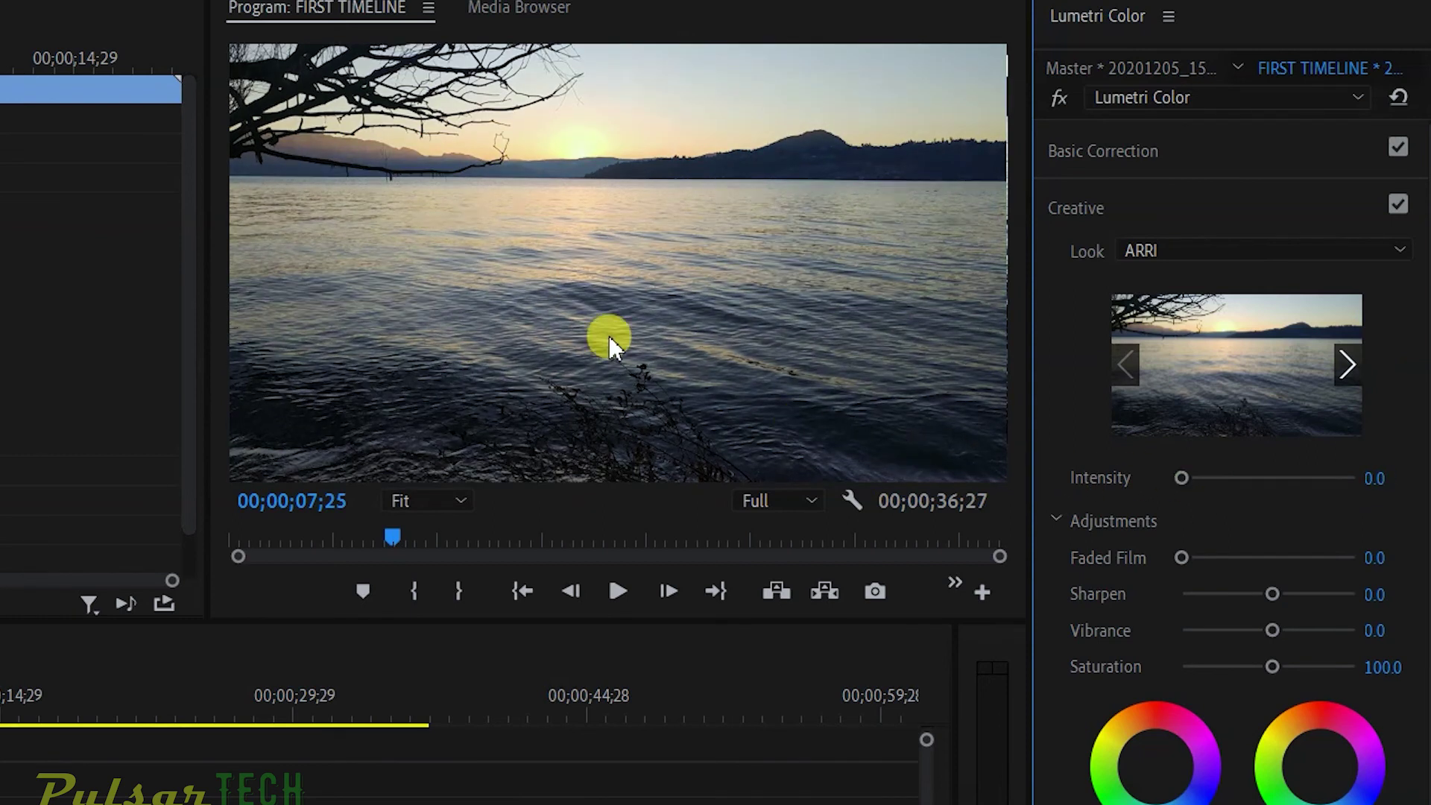
left_click_drag(1182, 477, 1196, 478)
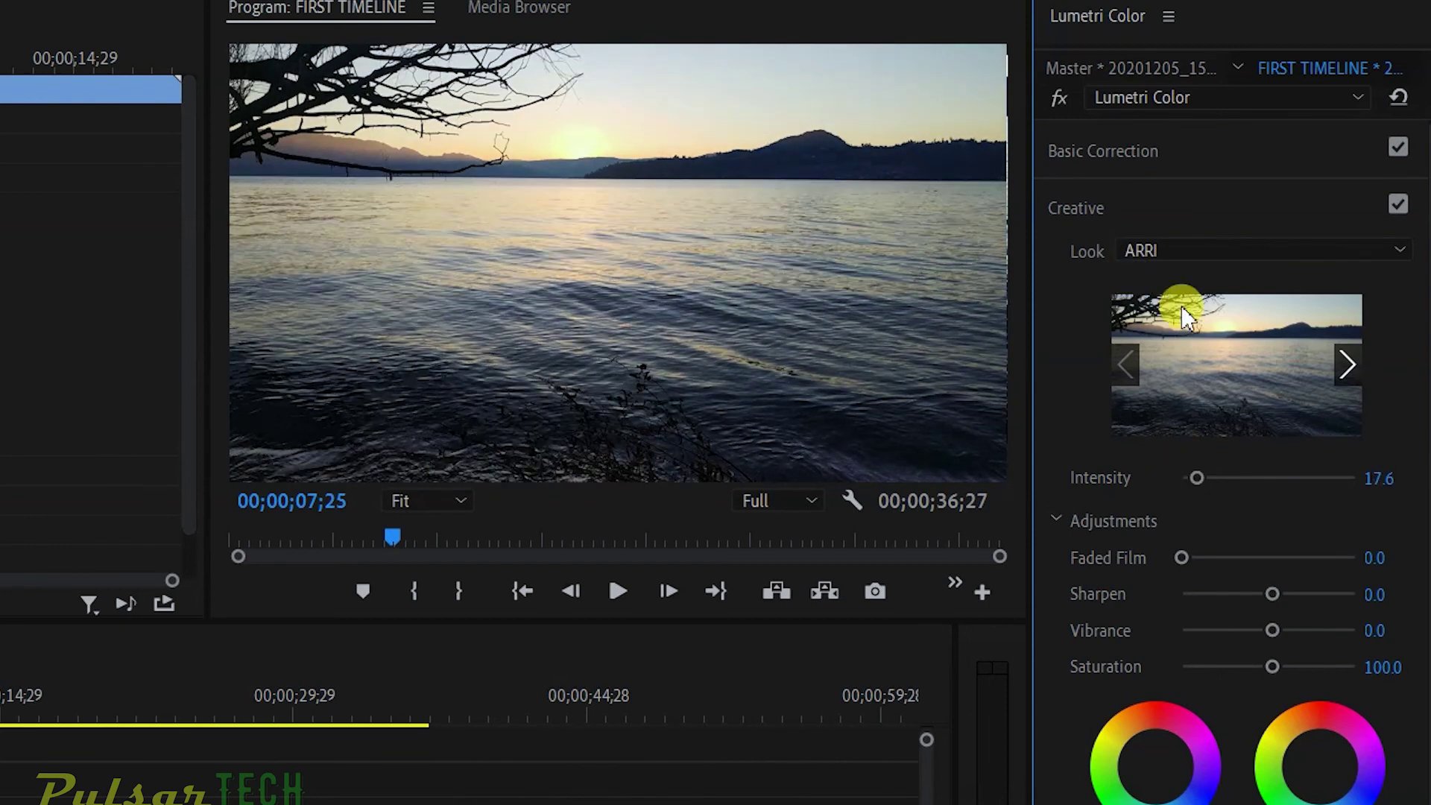
left_click(1398, 204)
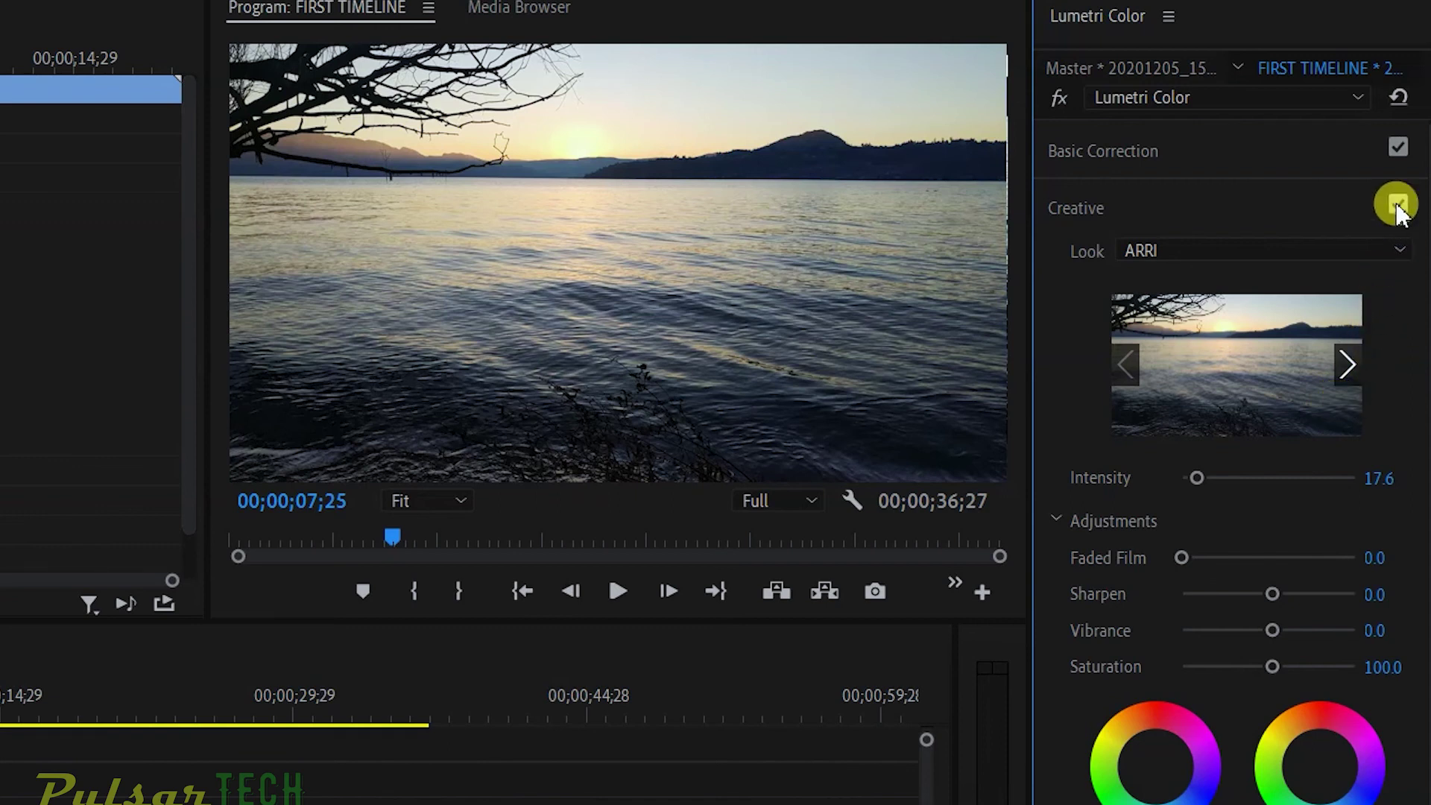
left_click(1397, 204)
left_click(1397, 205)
left_click(1397, 204)
Step: Raise the intensity to 32.0, compare with Creative off and on, then set 40.0
left_click_drag(1197, 480, 1208, 481)
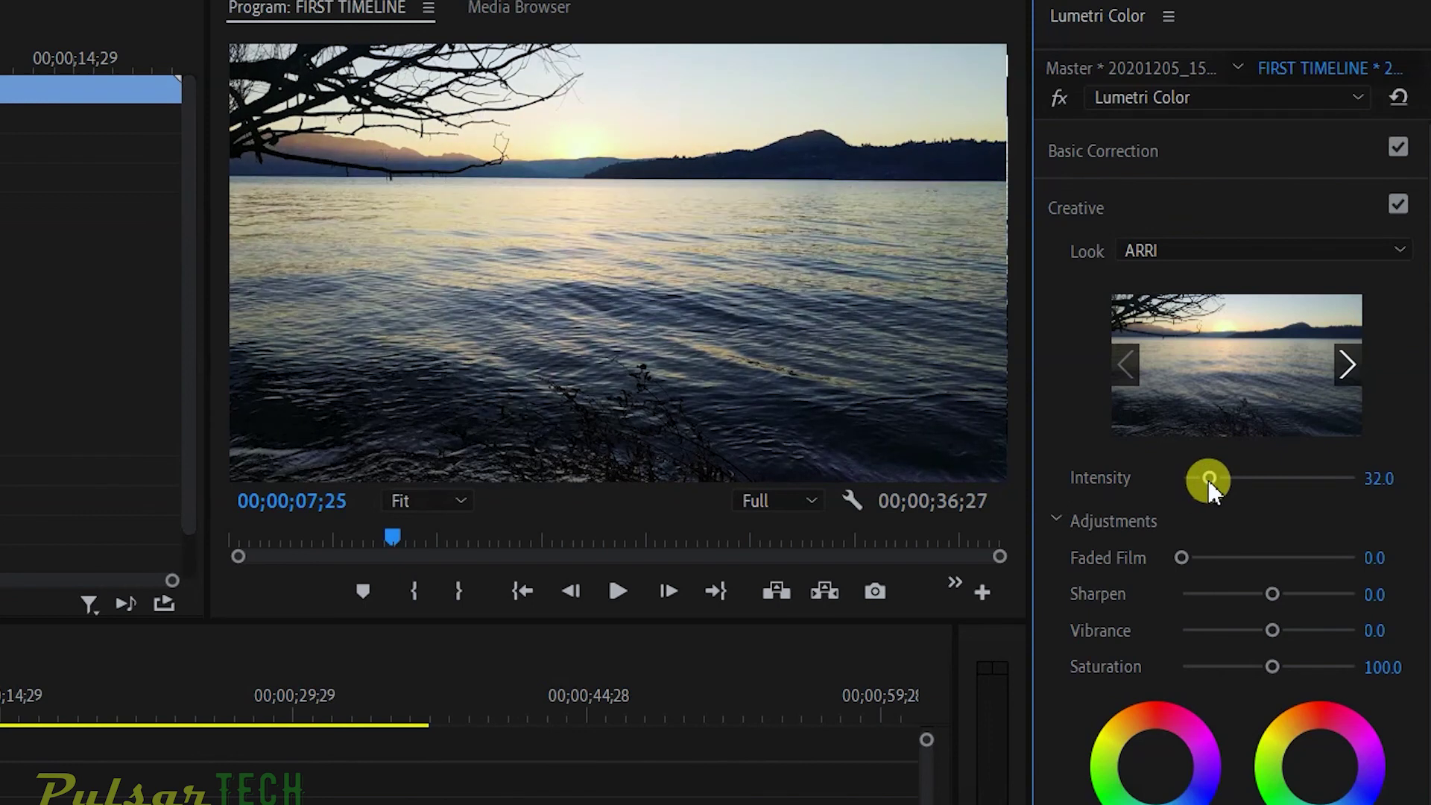
left_click(1399, 204)
left_click(1399, 205)
left_click(1399, 204)
left_click(1399, 205)
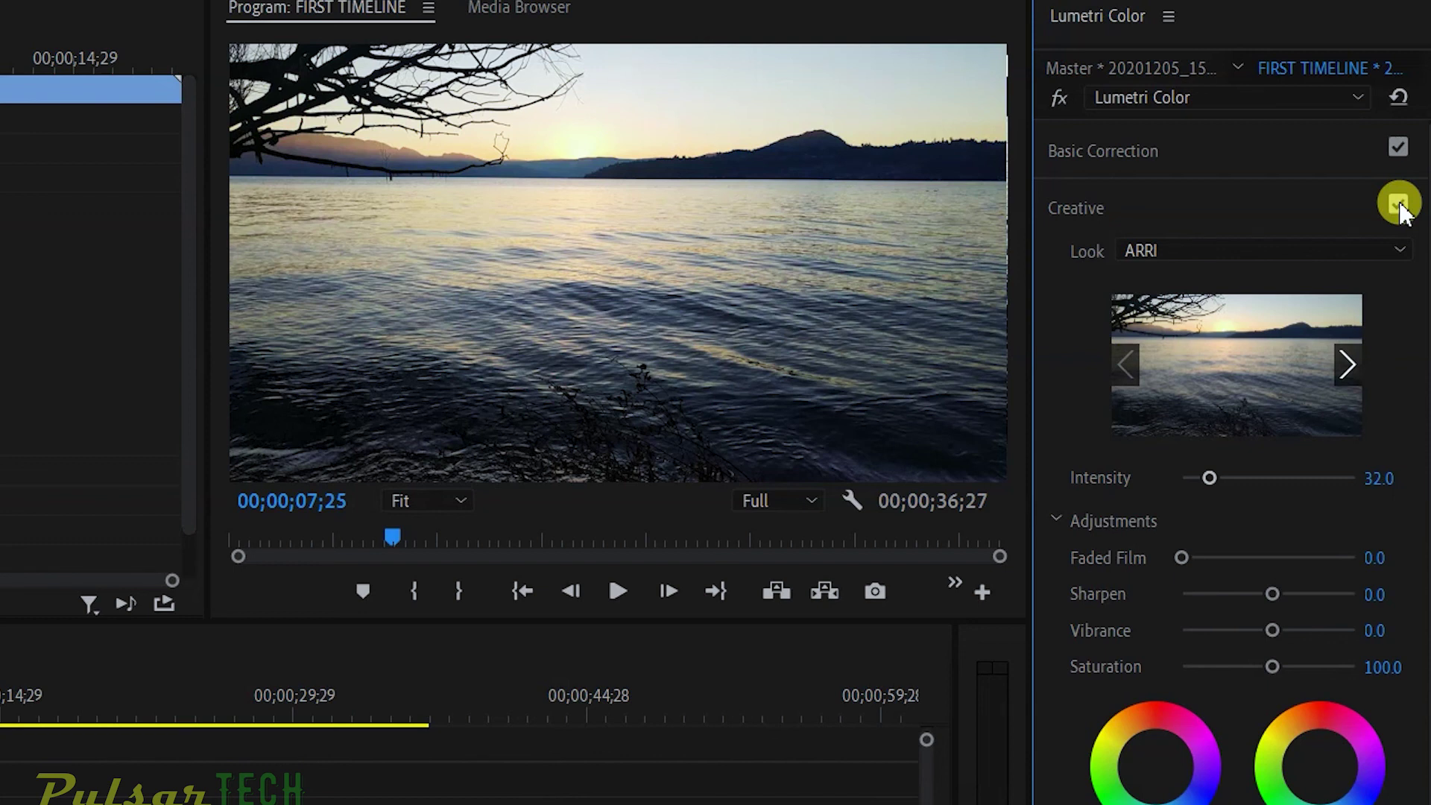
left_click_drag(1208, 478, 1213, 478)
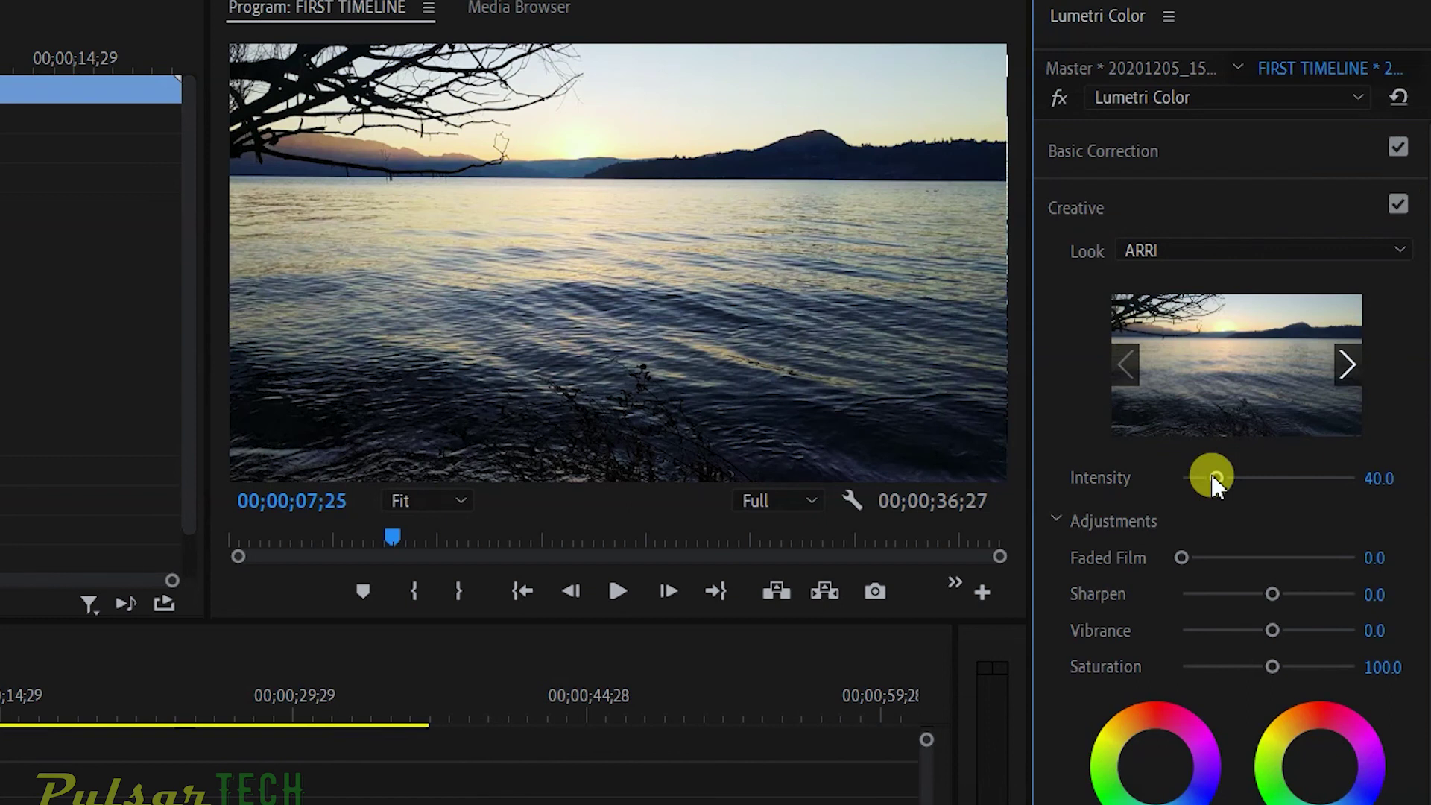